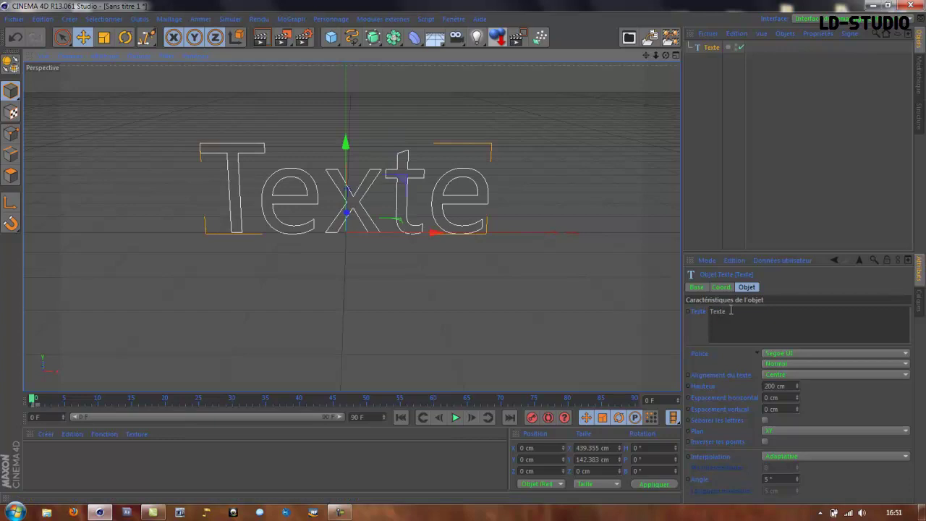
Step: Change the text object's content to TUTORIEL and set its font to Scream Real
{"action": "left_click_drag", "start_coordinate": [728, 310], "coordinate": [700, 320]}
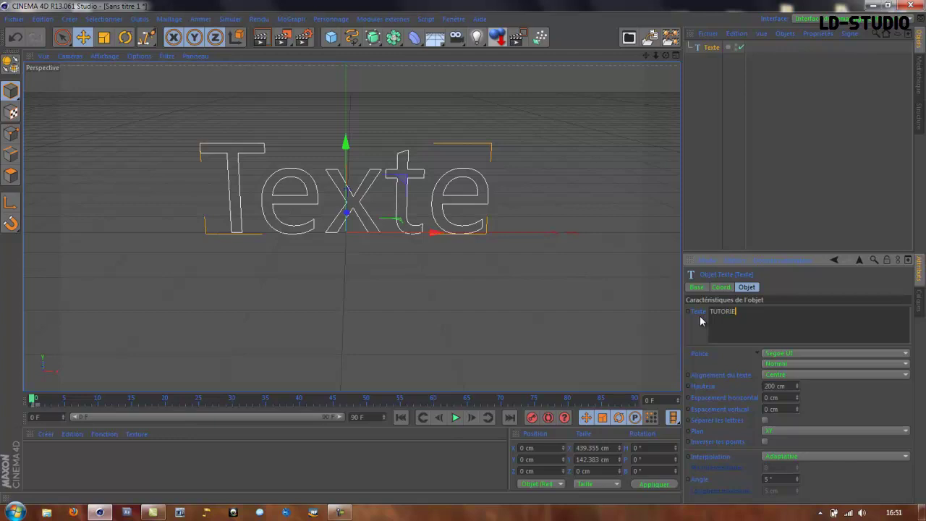
{"action": "type", "text": "TUTORIEL"}
{"action": "left_click", "coordinate": [782, 280]}
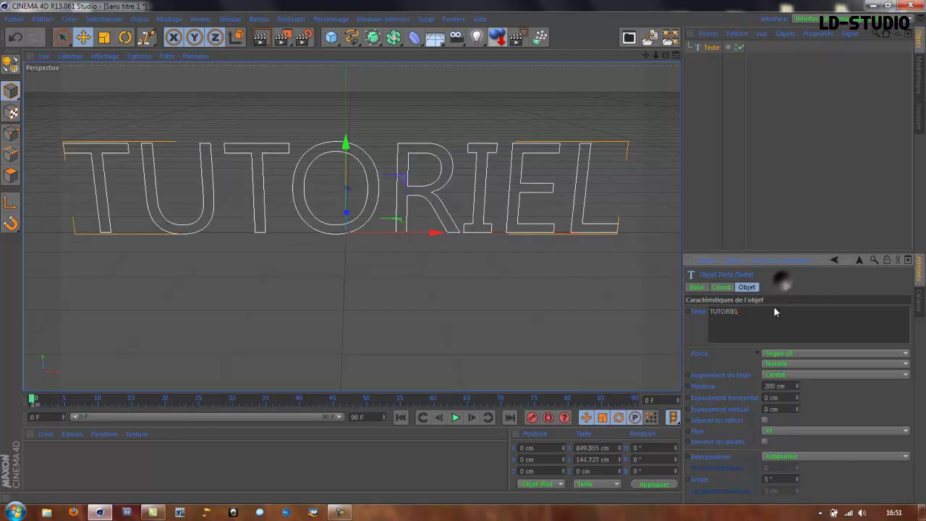
{"action": "scroll", "coordinate": [401, 280], "scroll_direction": "down", "scroll_amount": 2}
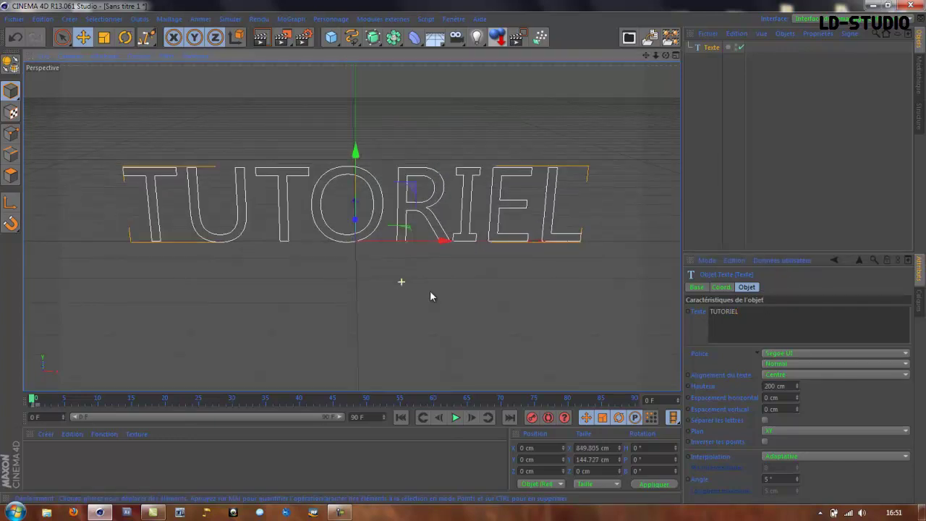
{"action": "left_click", "coordinate": [800, 353]}
{"action": "left_click", "coordinate": [801, 248]}
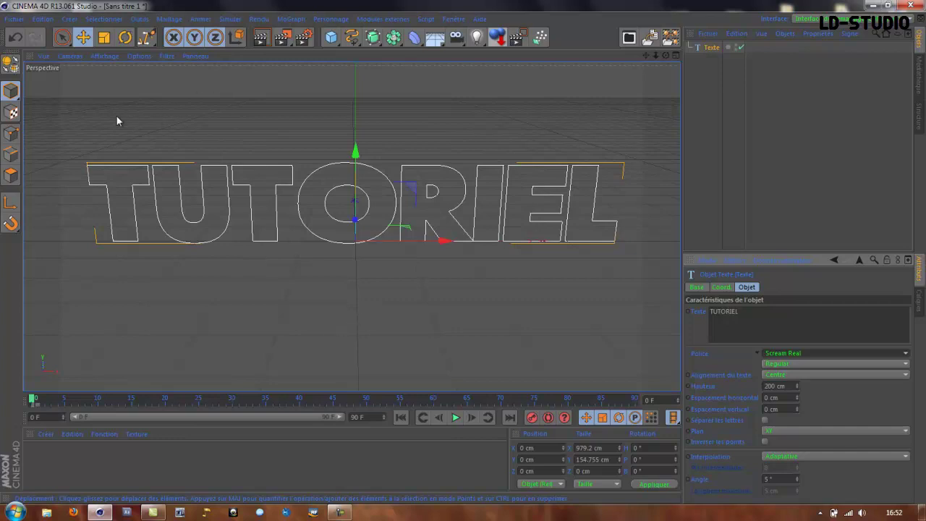
Step: In the maximized front view, draw a wavy Bézier spline edge just above the text, extending past both ends of the word
{"action": "middle_click", "coordinate": [362, 298]}
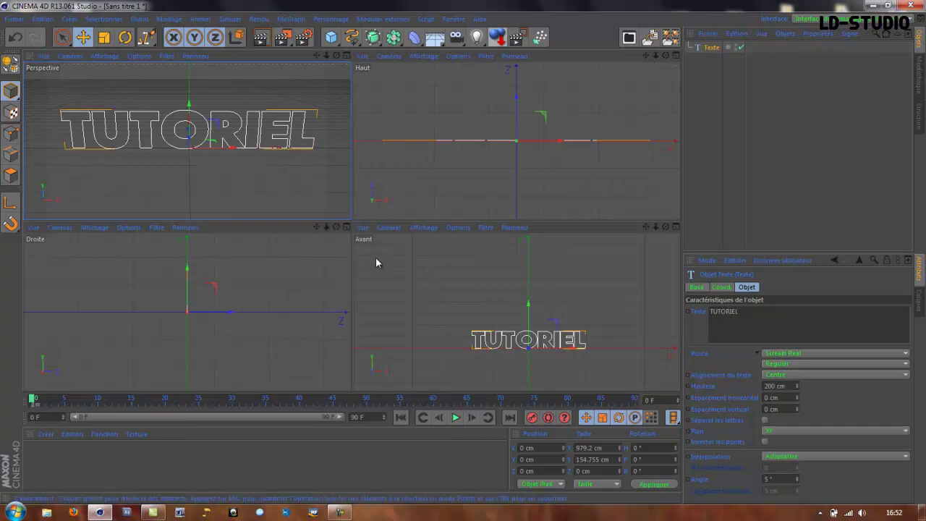
{"action": "left_click", "coordinate": [401, 278]}
{"action": "middle_click", "coordinate": [401, 278]}
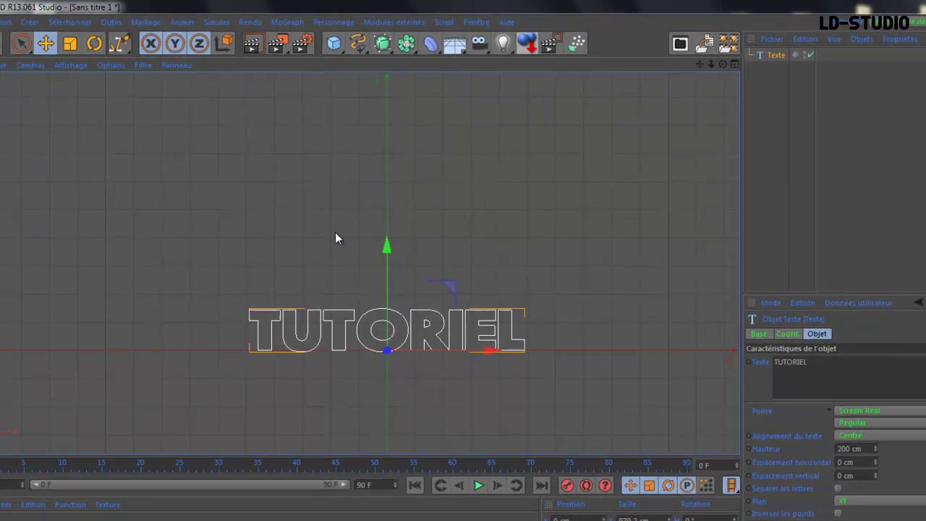
{"action": "left_click", "coordinate": [358, 44]}
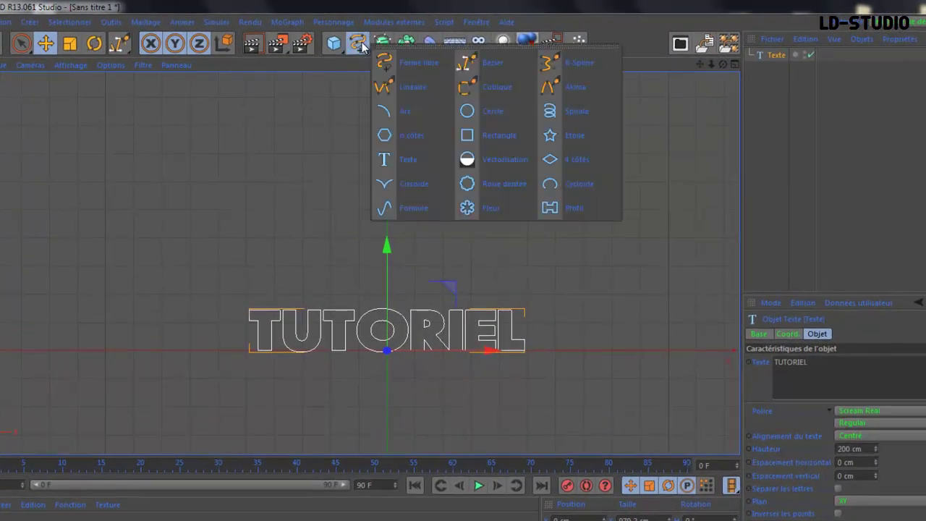
{"action": "left_click", "coordinate": [492, 62]}
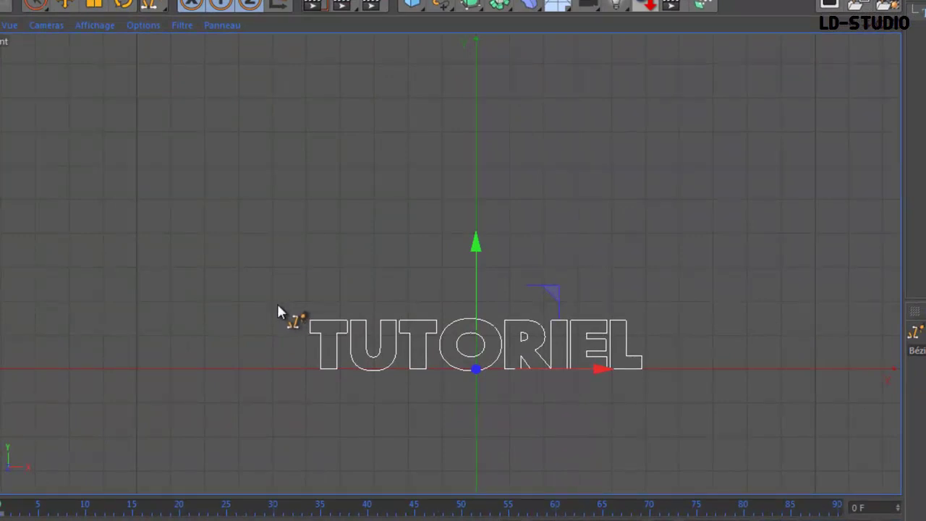
{"action": "left_click_drag", "start_coordinate": [266, 295], "coordinate": [290, 303]}
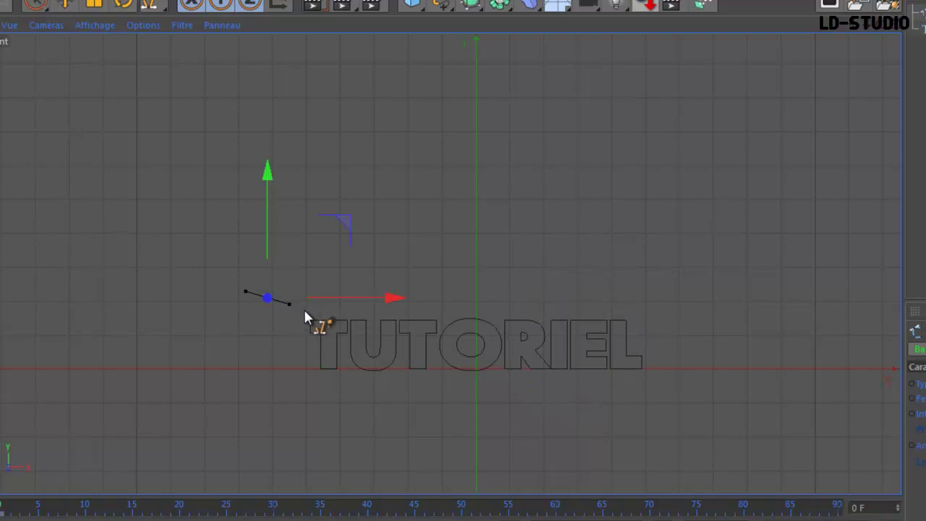
{"action": "left_click", "coordinate": [334, 285]}
{"action": "left_click_drag", "start_coordinate": [335, 287], "coordinate": [343, 279]}
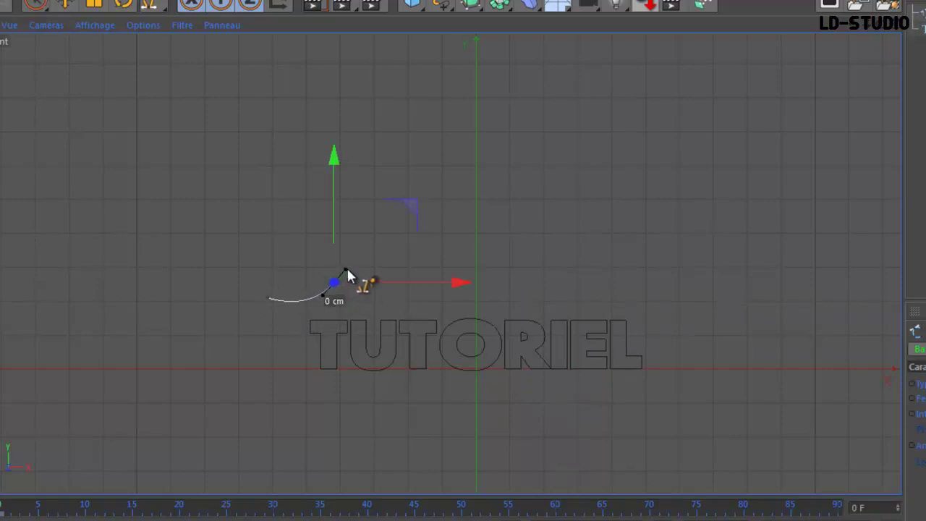
{"action": "left_click_drag", "start_coordinate": [386, 259], "coordinate": [508, 291]}
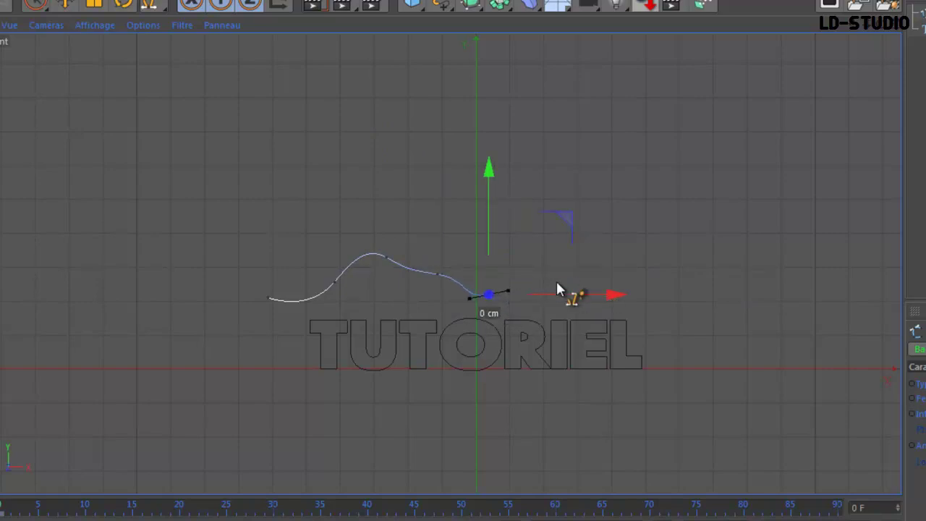
{"action": "left_click_drag", "start_coordinate": [534, 262], "coordinate": [550, 259]}
{"action": "left_click_drag", "start_coordinate": [591, 285], "coordinate": [664, 266]}
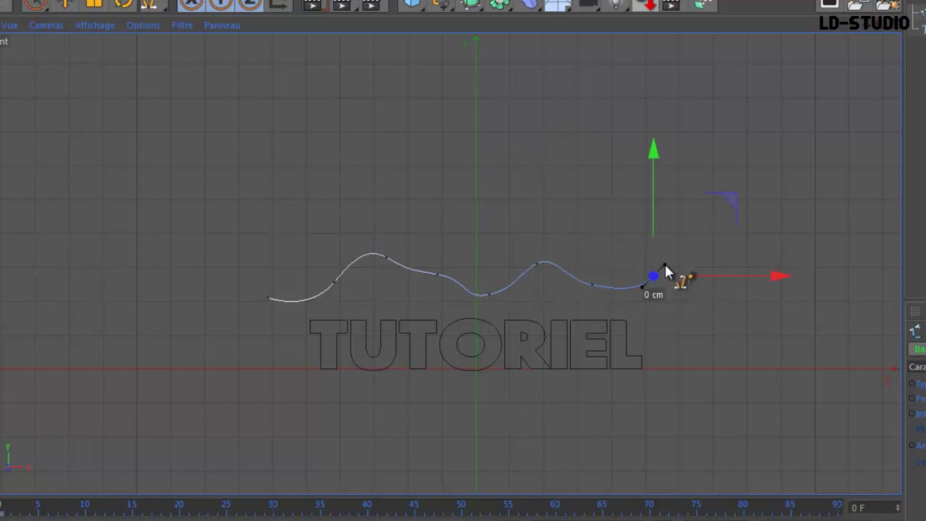
Step: Continue the spline up and around above the wavy edge with straight-cornered points and close it at its starting point
{"action": "left_click", "coordinate": [691, 192]}
{"action": "left_click", "coordinate": [703, 92]}
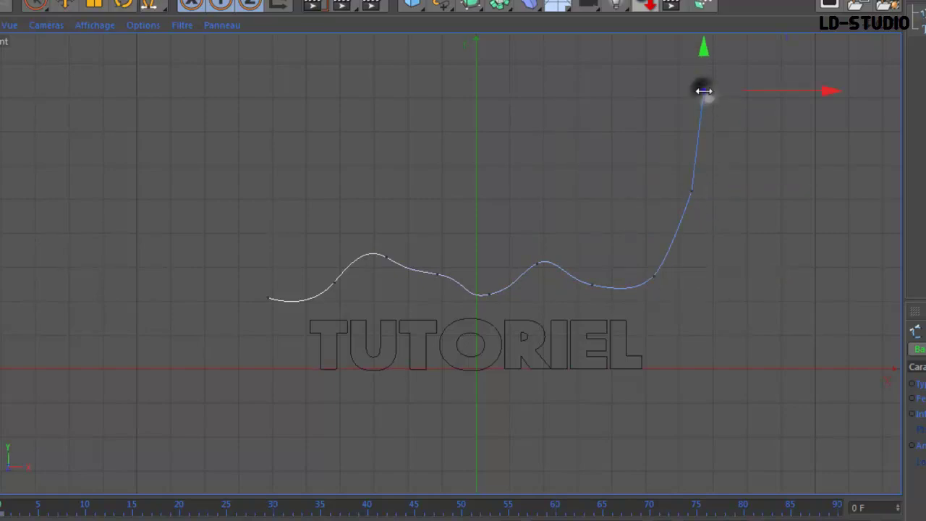
{"action": "left_click", "coordinate": [658, 45]}
{"action": "left_click", "coordinate": [460, 39]}
{"action": "left_click", "coordinate": [296, 38]}
{"action": "left_click", "coordinate": [214, 70]}
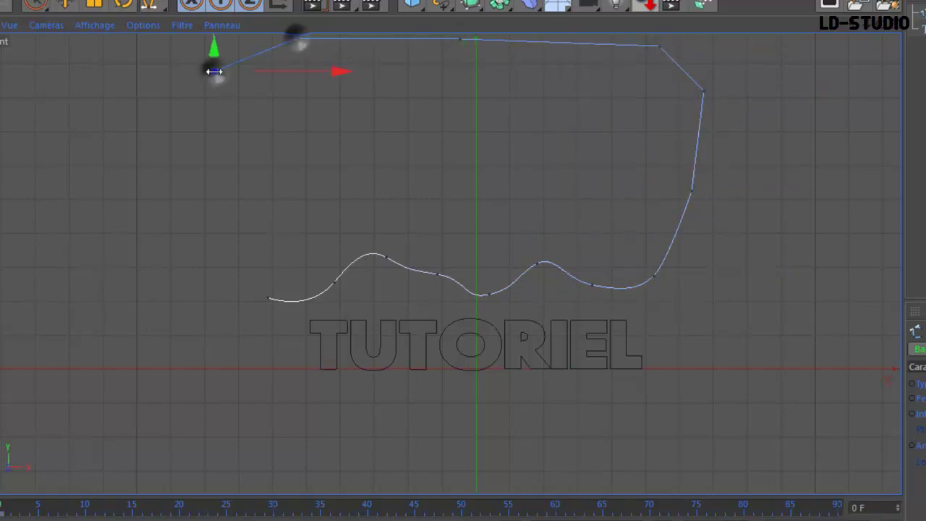
{"action": "left_click", "coordinate": [205, 178]}
{"action": "left_click", "coordinate": [216, 278]}
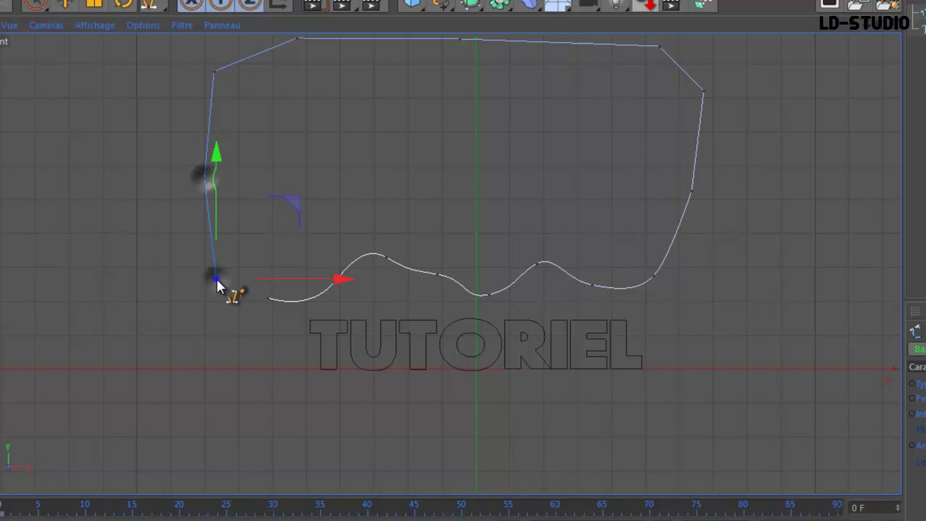
{"action": "left_click", "coordinate": [268, 299]}
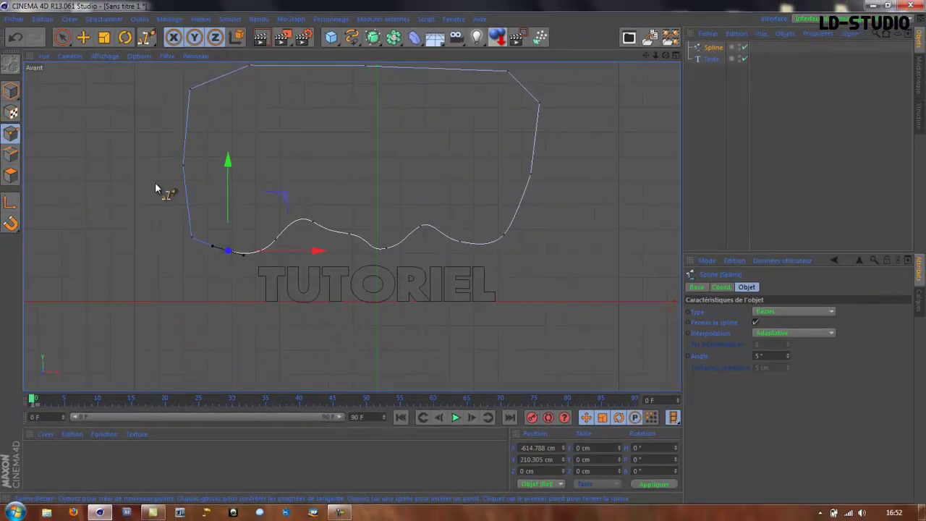
Step: In object mode, shift the spline along X to about 103 cm and scale it down to about 1273 by 678 cm
{"action": "left_click", "coordinate": [10, 91]}
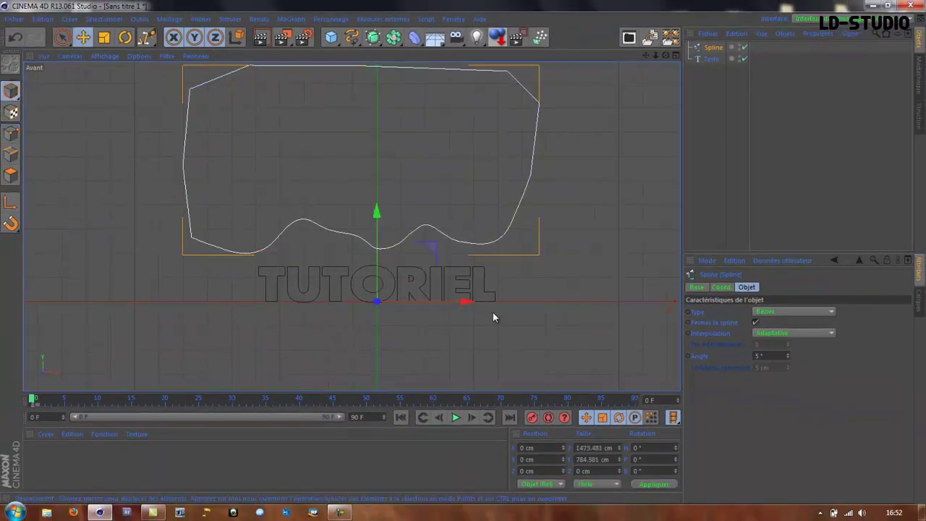
{"action": "left_click_drag", "start_coordinate": [470, 303], "coordinate": [495, 304]}
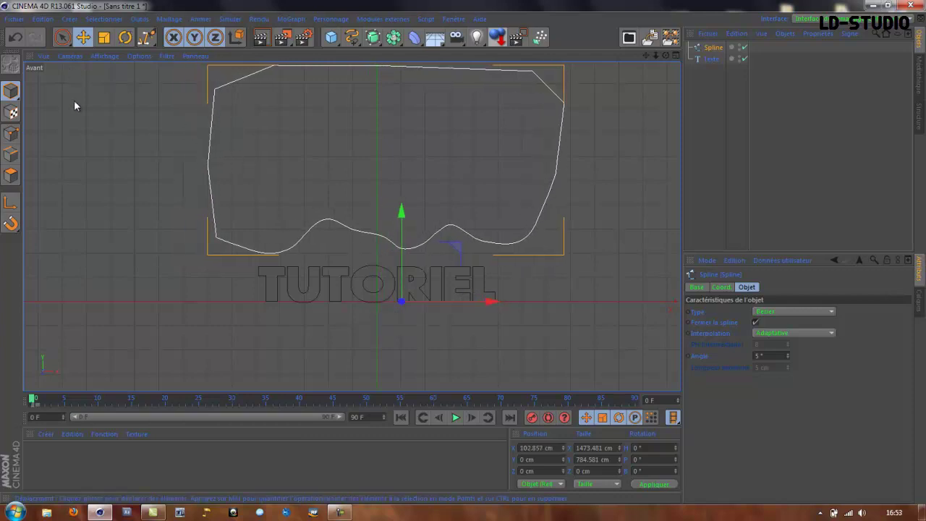
{"action": "left_click", "coordinate": [105, 39]}
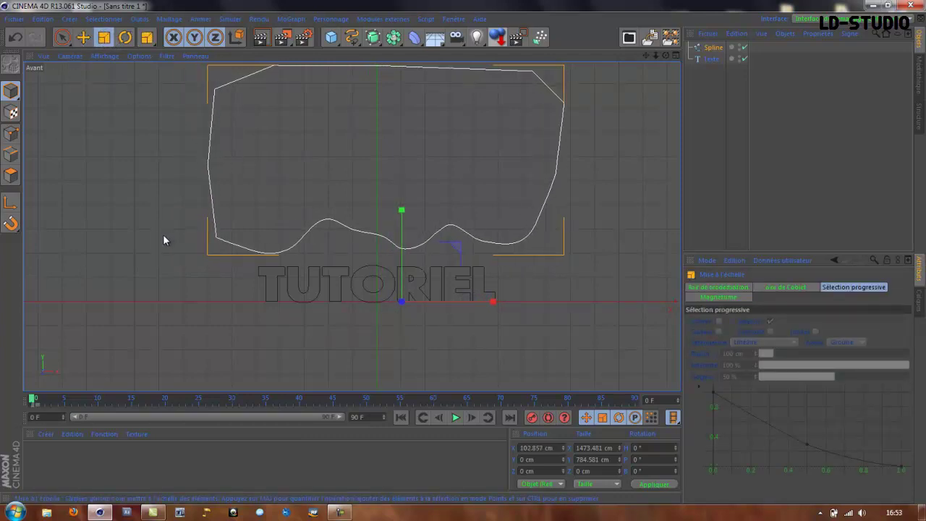
{"action": "left_click_drag", "start_coordinate": [163, 234], "coordinate": [83, 239]}
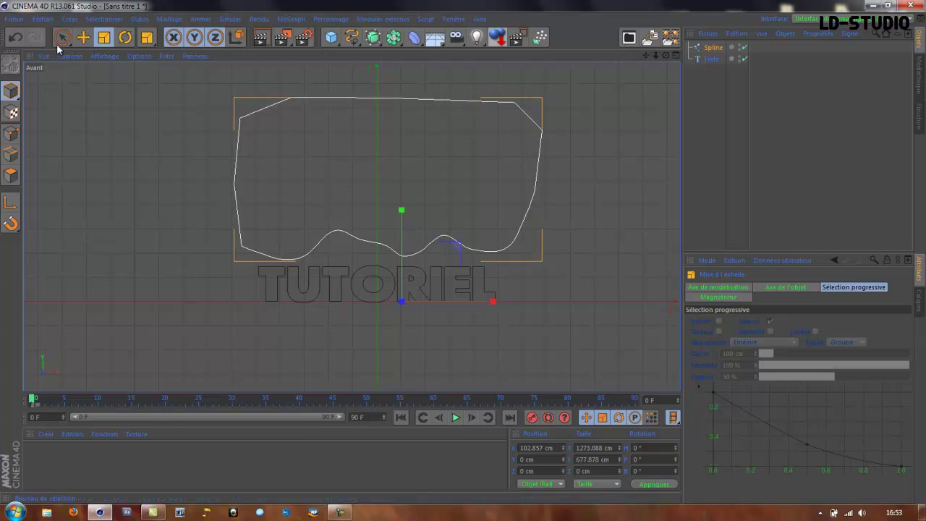
Step: Move the spline down to about Y -349 cm so it encloses the text, and record a keyframe at frame 0
{"action": "left_click", "coordinate": [85, 38]}
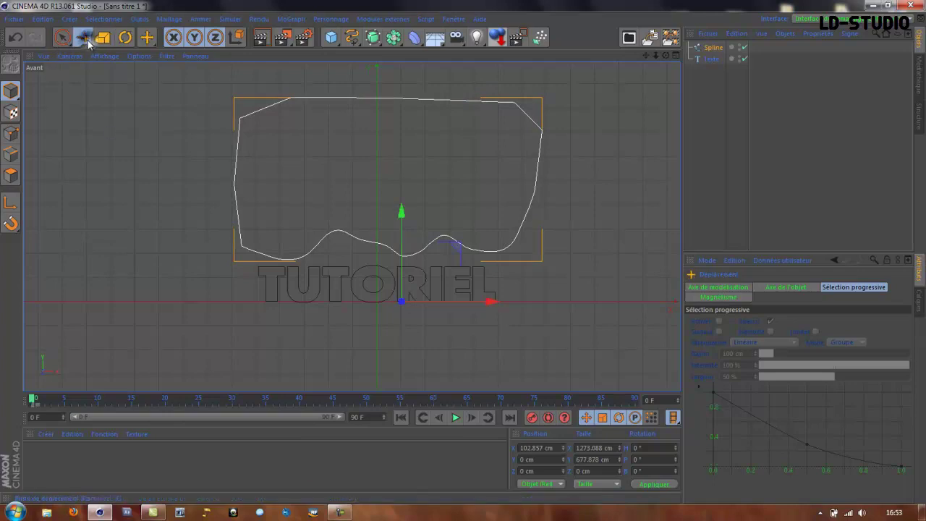
{"action": "left_click", "coordinate": [711, 48]}
{"action": "left_click_drag", "start_coordinate": [401, 210], "coordinate": [402, 296]}
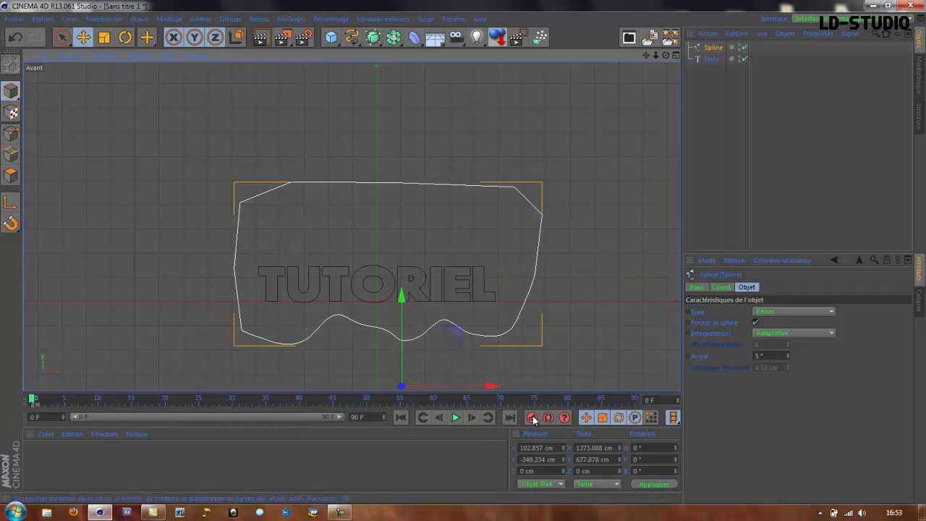
Step: At frame 40, raise the spline above the text to about Y 19 cm and record a second keyframe
{"action": "left_click_drag", "start_coordinate": [30, 400], "coordinate": [298, 413]}
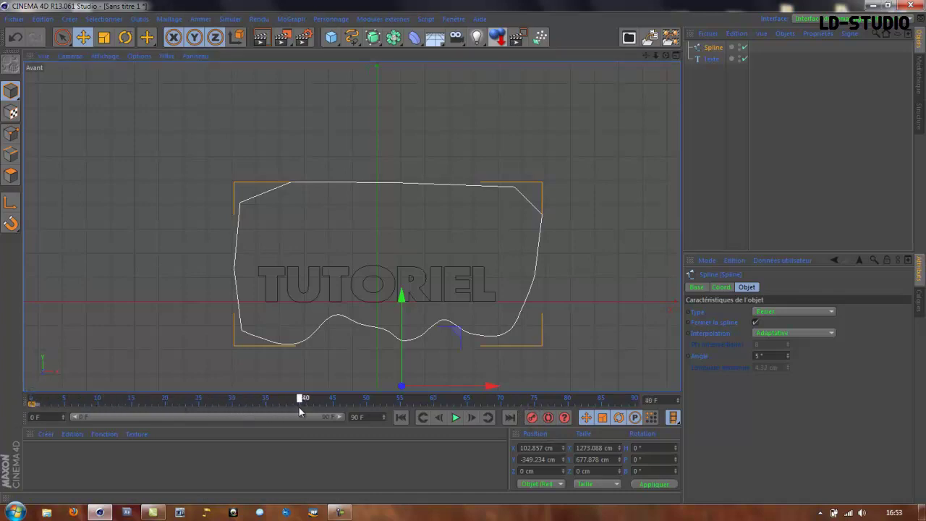
{"action": "left_click_drag", "start_coordinate": [397, 304], "coordinate": [407, 211]}
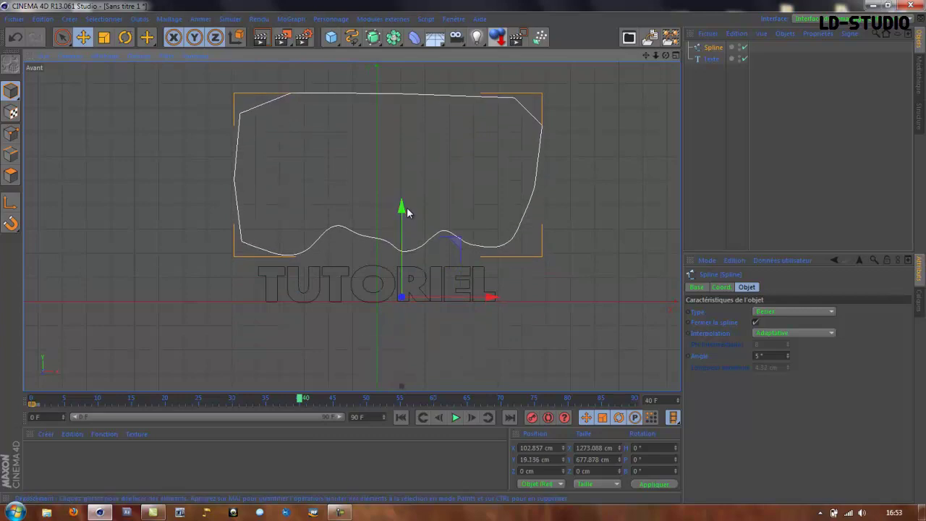
{"action": "left_click", "coordinate": [532, 417]}
Step: Play the spline animation from the start to check its upward movement, then return to frame 0
{"action": "left_click", "coordinate": [400, 417]}
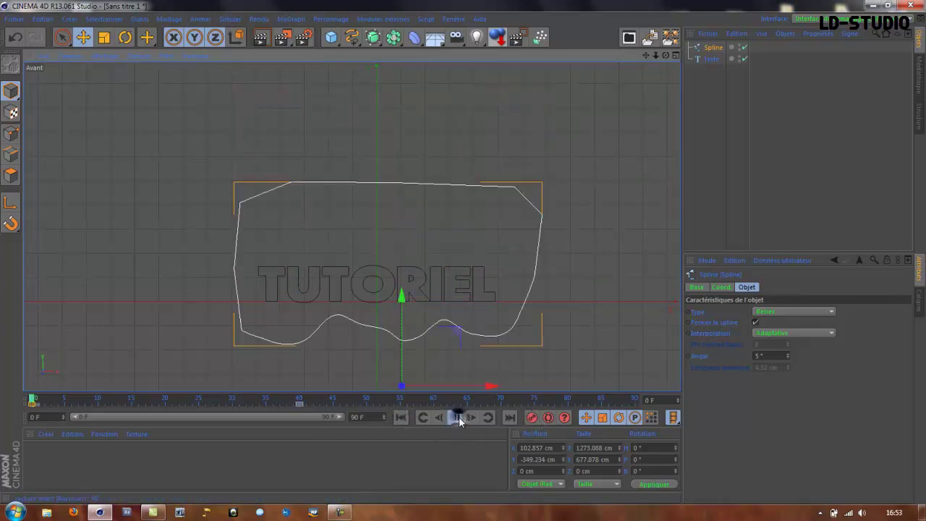
{"action": "left_click", "coordinate": [459, 417]}
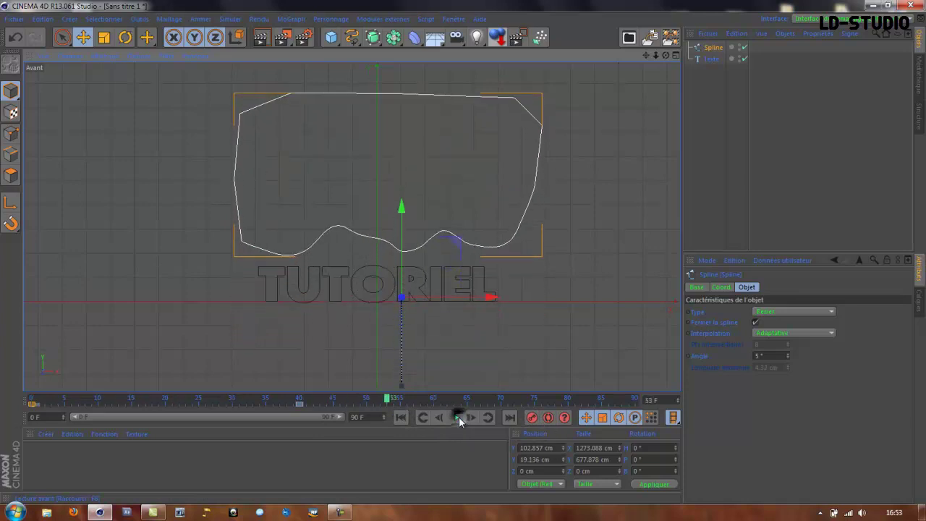
{"action": "left_click", "coordinate": [458, 417]}
{"action": "left_click", "coordinate": [400, 418]}
Step: Add a Masque spline object and place both the Spline and the Texte objects inside it
{"action": "left_click", "coordinate": [711, 84]}
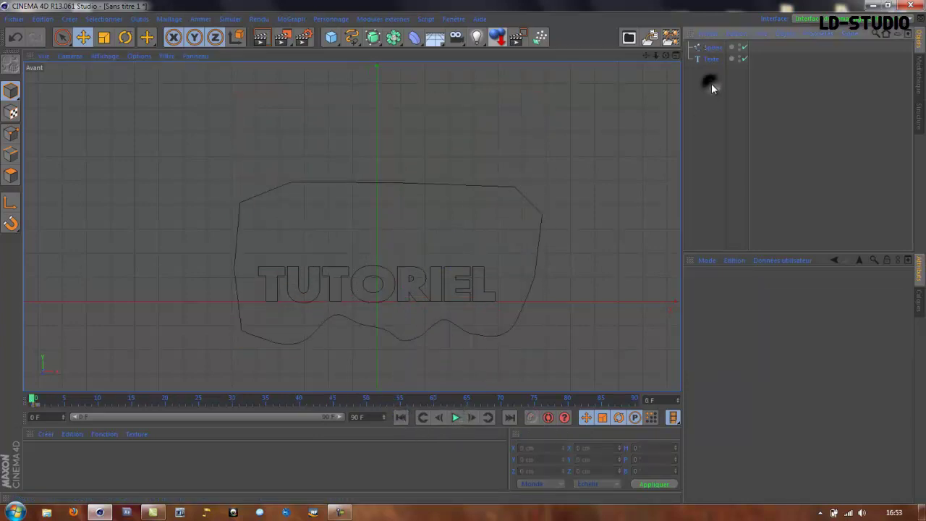
{"action": "left_click", "coordinate": [395, 38]}
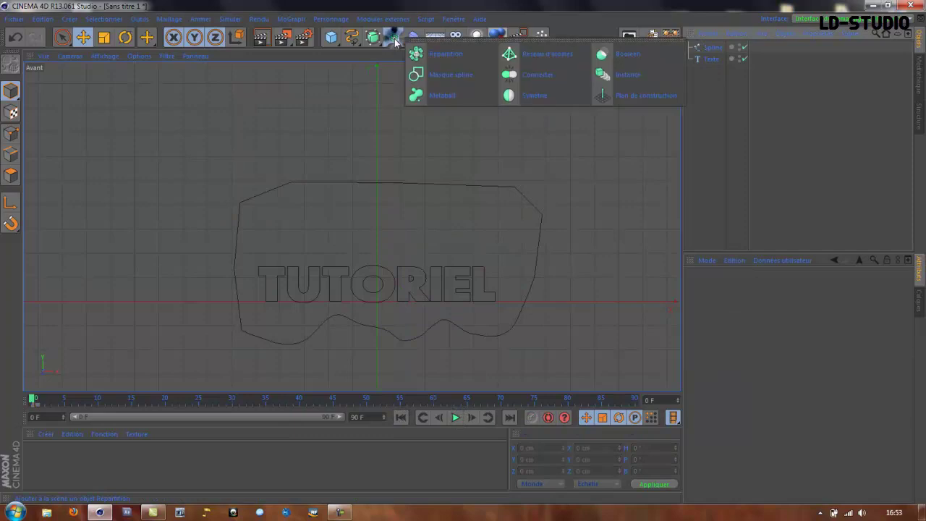
{"action": "left_click", "coordinate": [447, 76]}
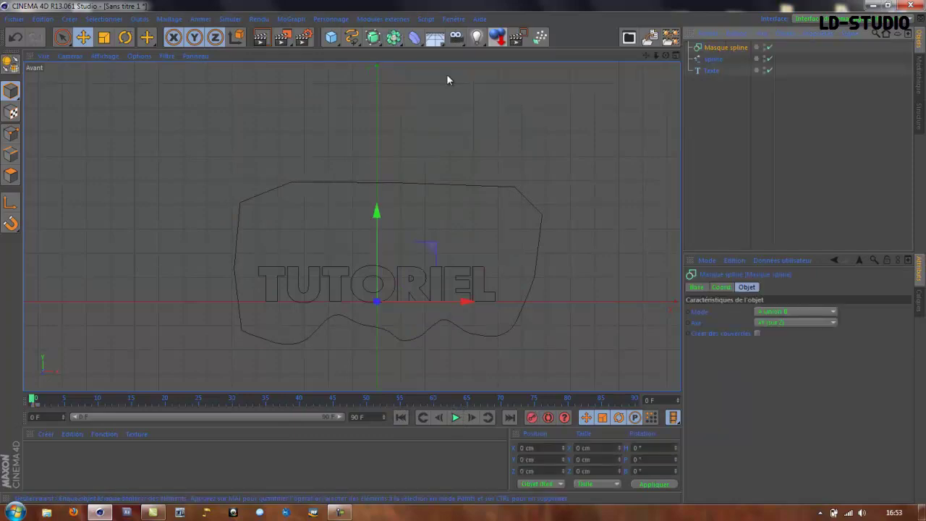
{"action": "left_click_drag", "start_coordinate": [724, 88], "coordinate": [718, 52]}
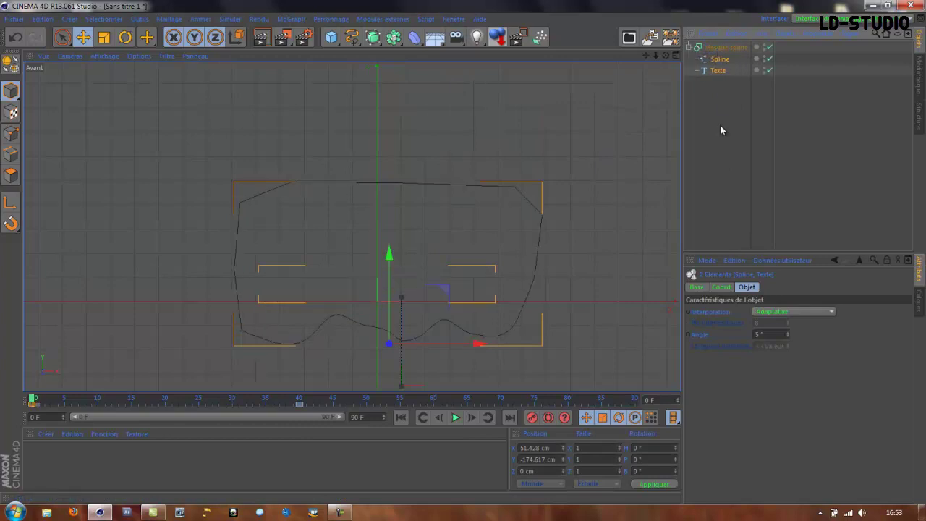
Step: Play back the masked text animation to check the reveal, then return to the first frame
{"action": "left_click", "coordinate": [455, 418]}
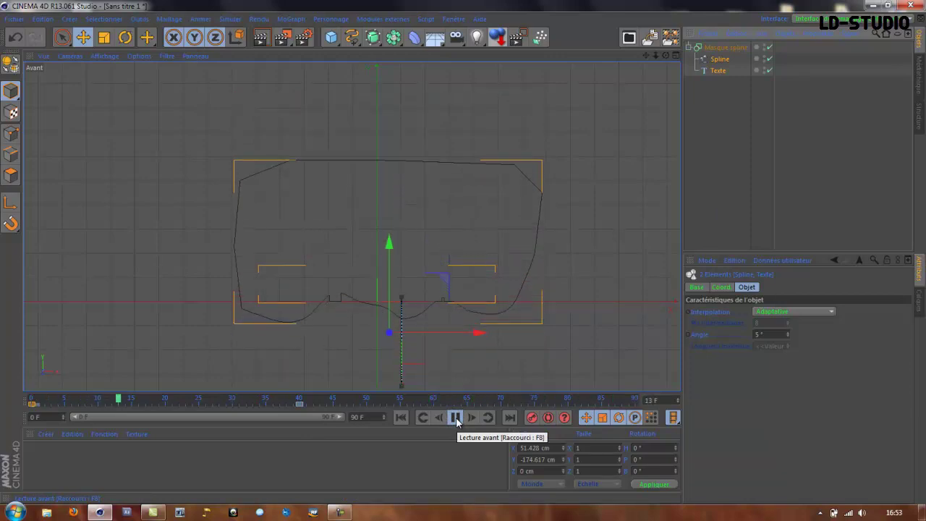
{"action": "left_click", "coordinate": [456, 417]}
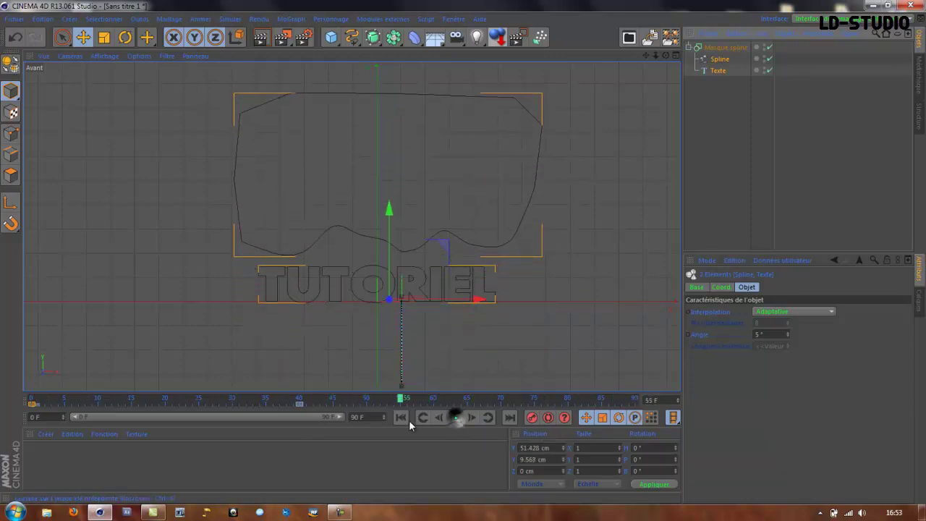
{"action": "left_click", "coordinate": [402, 417]}
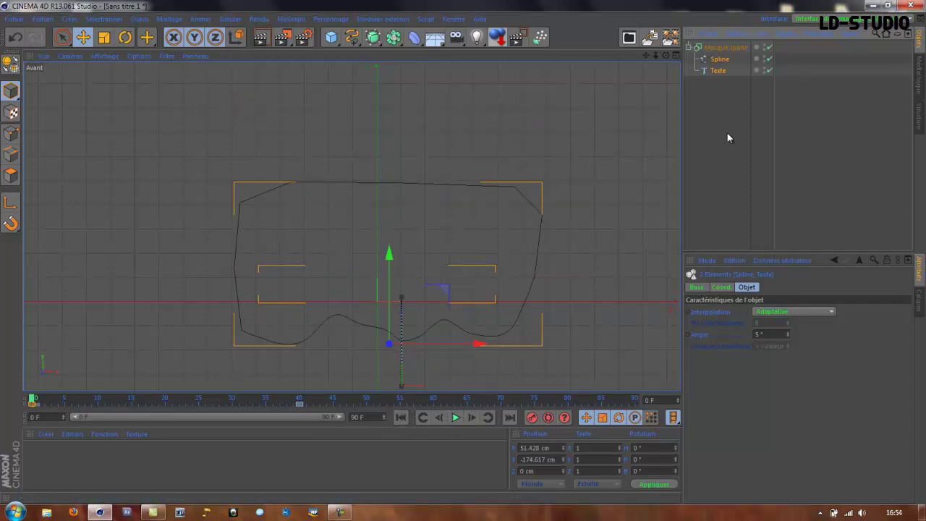
Step: Collapse the Masque spline group and add an Extrusion NURBS object to the scene
{"action": "left_click", "coordinate": [698, 47]}
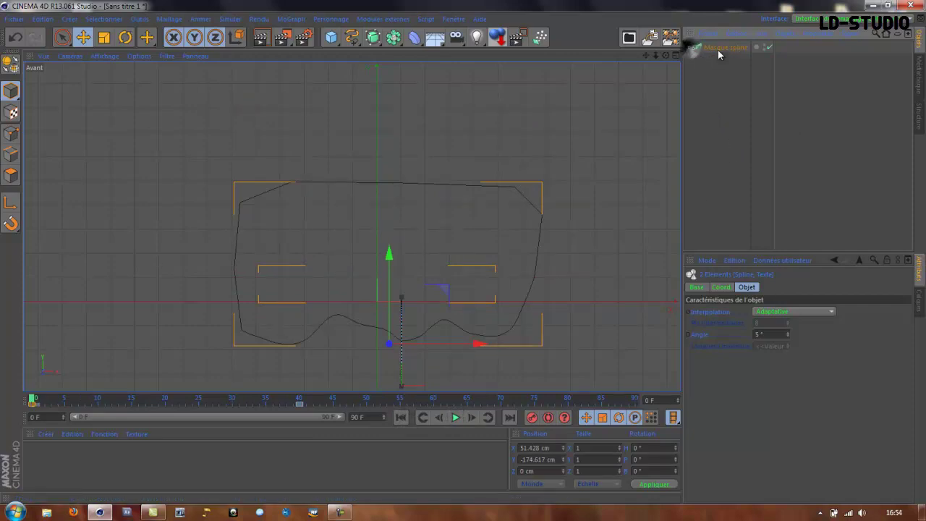
{"action": "left_click", "coordinate": [723, 47]}
{"action": "left_click_drag", "start_coordinate": [395, 39], "coordinate": [401, 3]}
{"action": "left_click_drag", "start_coordinate": [374, 41], "coordinate": [536, 57]}
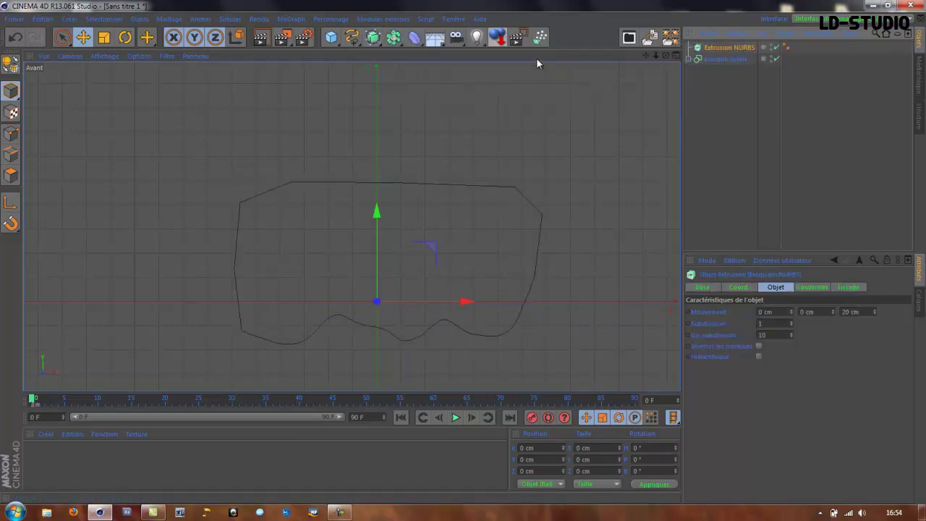
Step: Place the Masque spline group inside the Extrusion NURBS and set the extrusion's Z movement to 5 cm
{"action": "left_click_drag", "start_coordinate": [717, 59], "coordinate": [723, 50]}
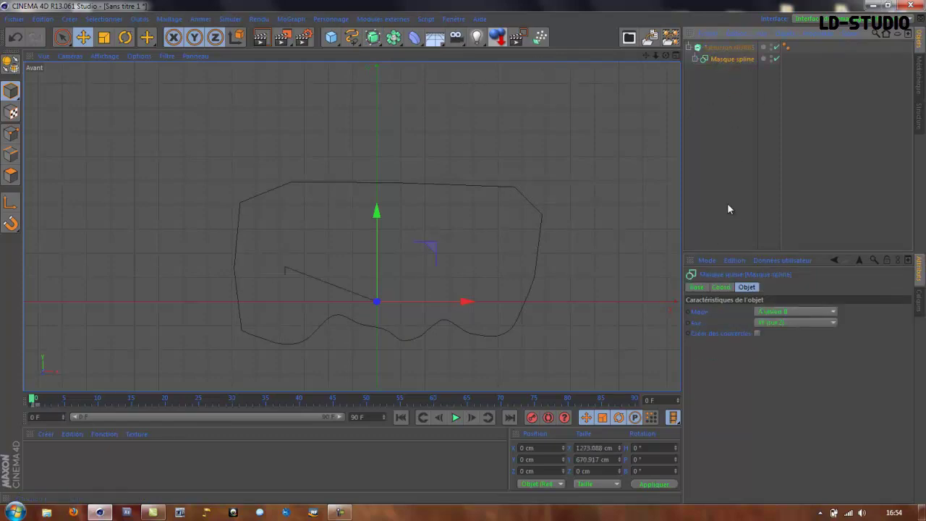
{"action": "left_click", "coordinate": [727, 48]}
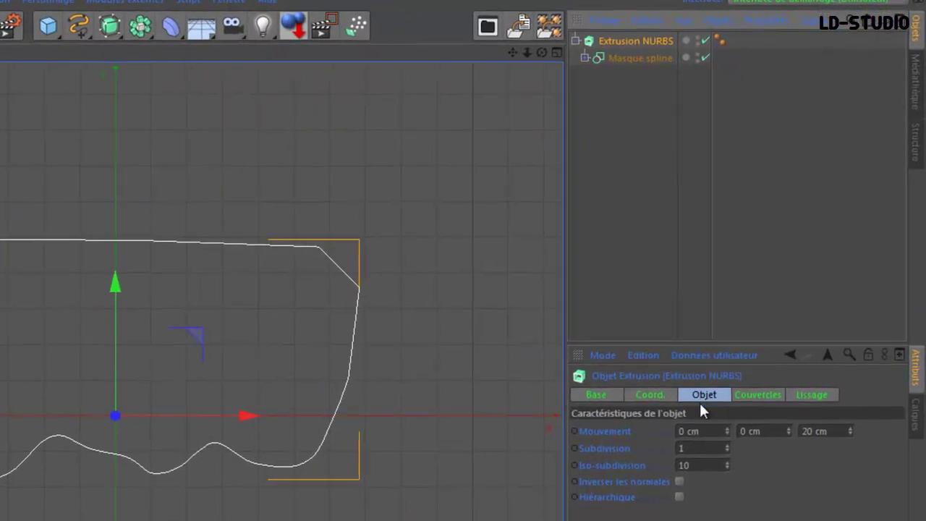
{"action": "double_click", "coordinate": [832, 431]}
{"action": "type", "text": "5"}
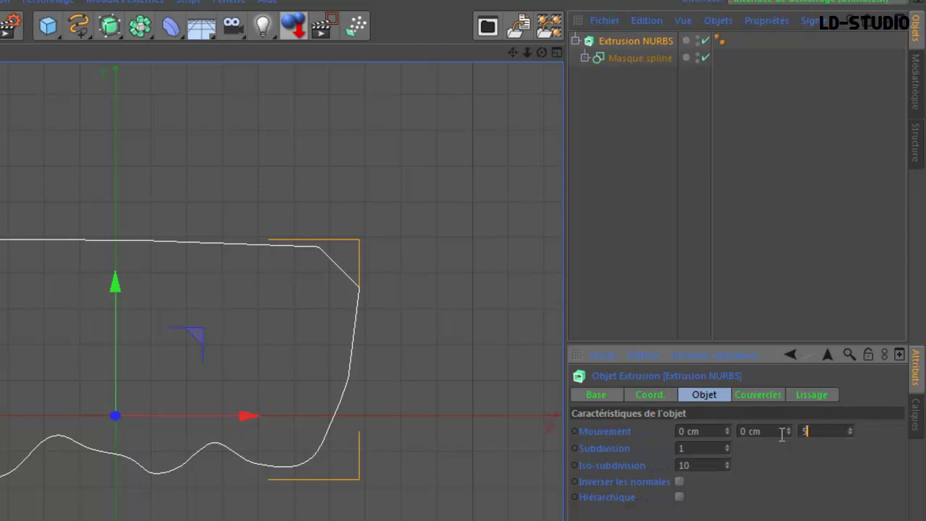
{"action": "key", "text": "Return"}
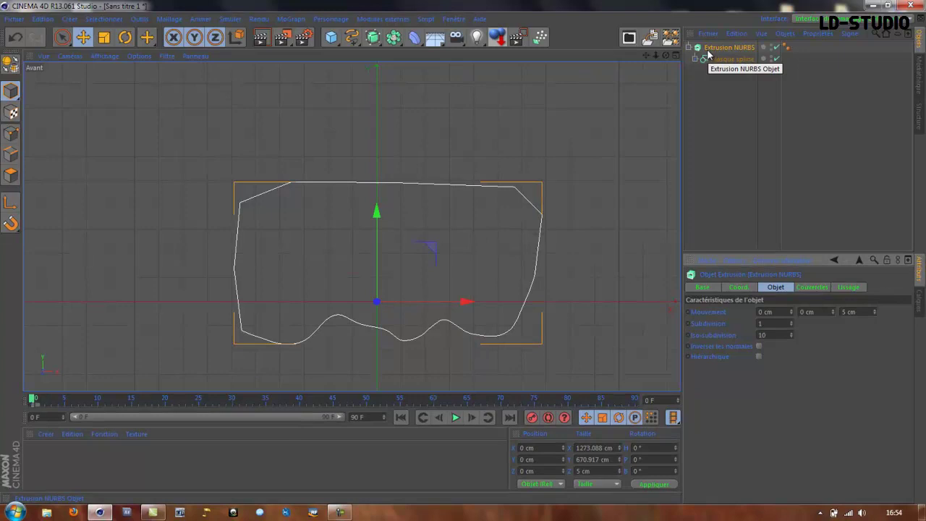
Step: Set both the start and end caps of the Extrusion NURBS to Couvercle et biseau
{"action": "left_click", "coordinate": [810, 287]}
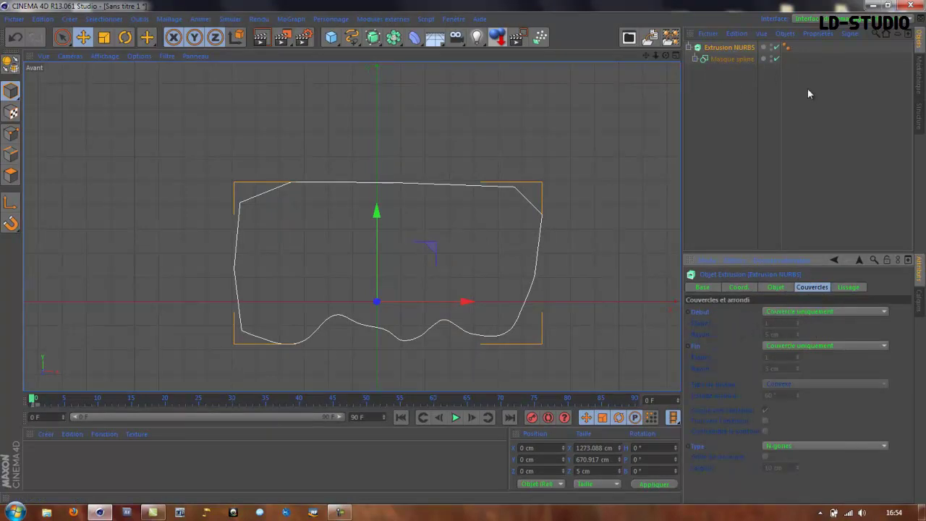
{"action": "left_click", "coordinate": [809, 312]}
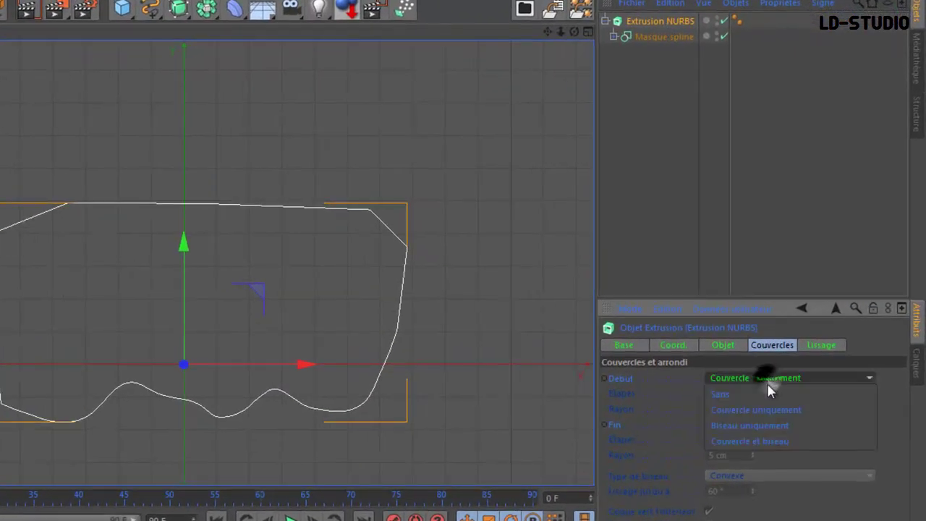
{"action": "left_click", "coordinate": [760, 442]}
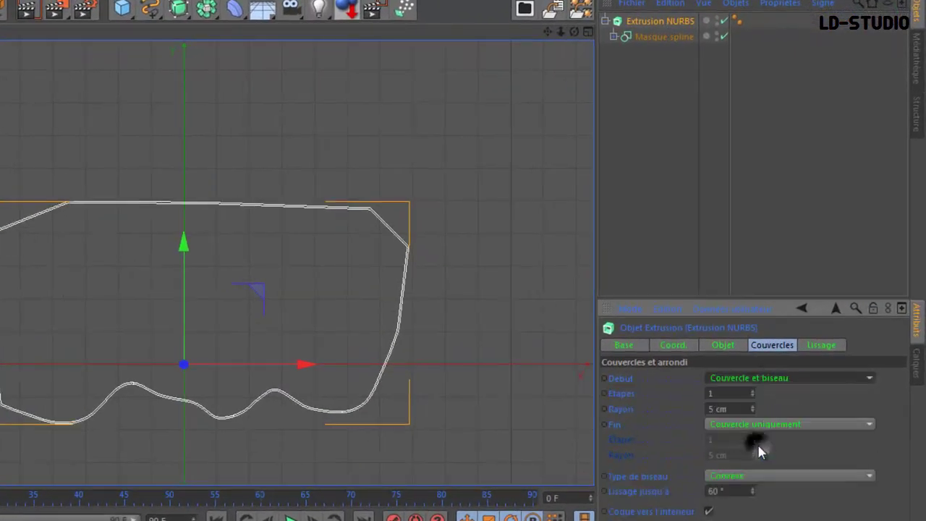
{"action": "left_click", "coordinate": [749, 426]}
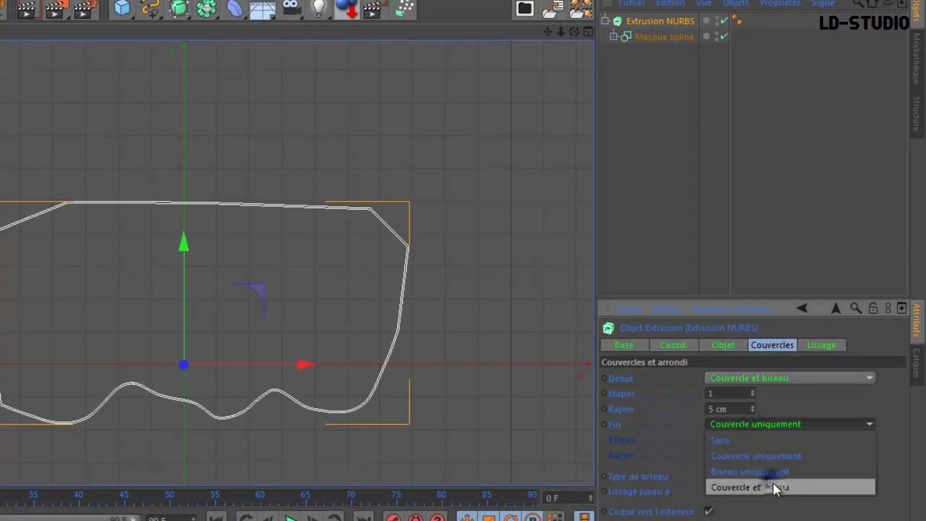
{"action": "left_click", "coordinate": [773, 486]}
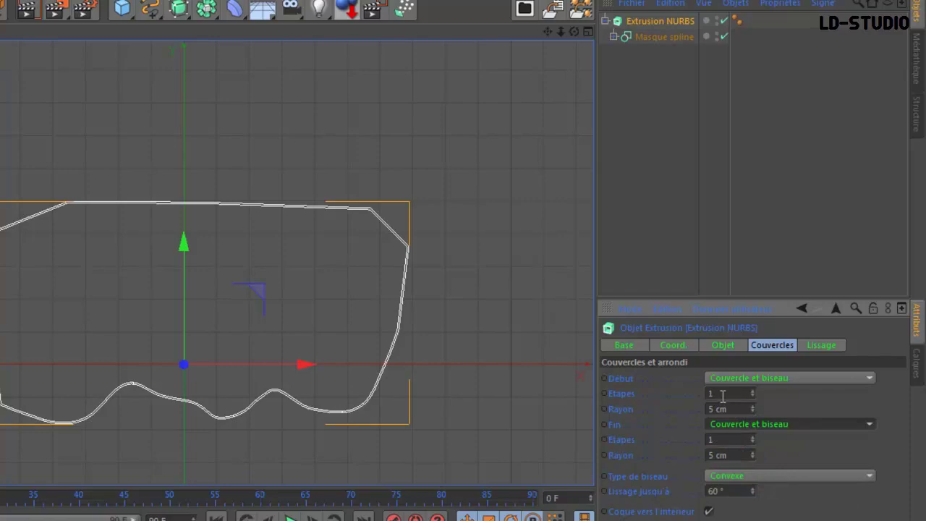
Step: Give the start and end bevels of the extrusion 3 steps and a 2 cm radius each
{"action": "double_click", "coordinate": [722, 394]}
{"action": "type", "text": "3"}
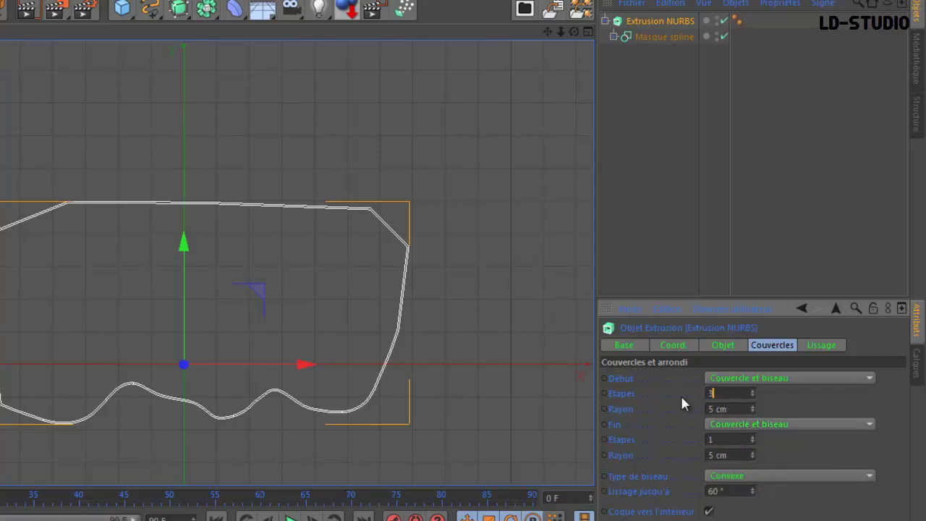
{"action": "double_click", "coordinate": [719, 440]}
{"action": "type", "text": "3"}
{"action": "double_click", "coordinate": [719, 409]}
{"action": "type", "text": "2"}
{"action": "double_click", "coordinate": [720, 455]}
{"action": "type", "text": "2"}
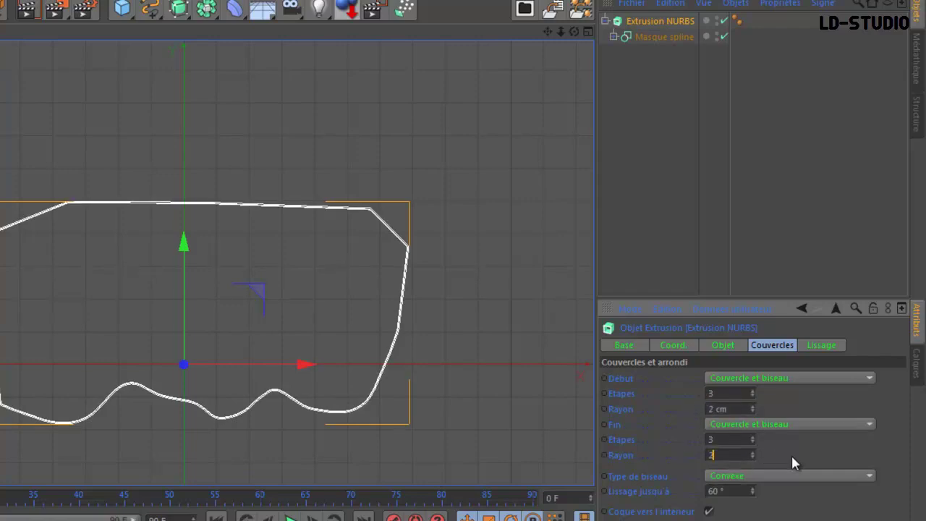
{"action": "key", "text": "Return"}
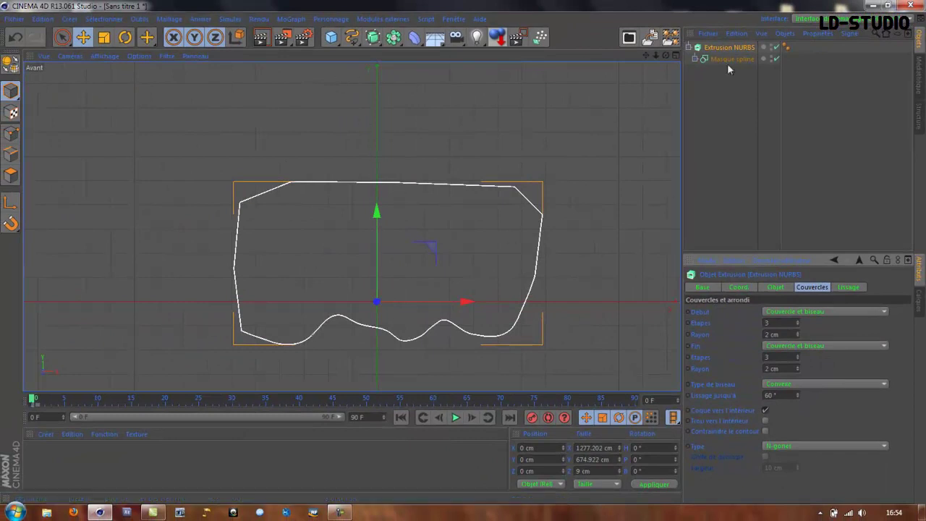
Step: Switch to a full-size Perspective view of the extruded shape and expand the Masque spline group
{"action": "left_click", "coordinate": [676, 56]}
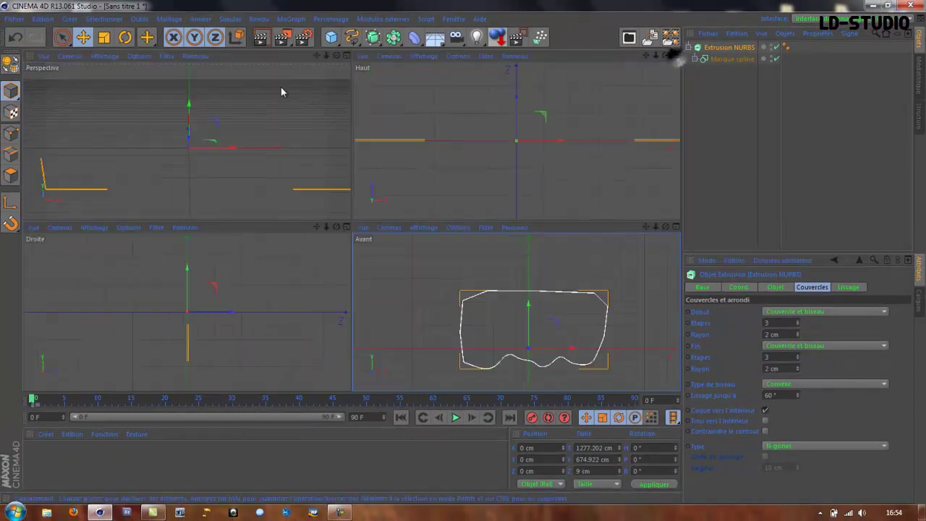
{"action": "left_click", "coordinate": [347, 57]}
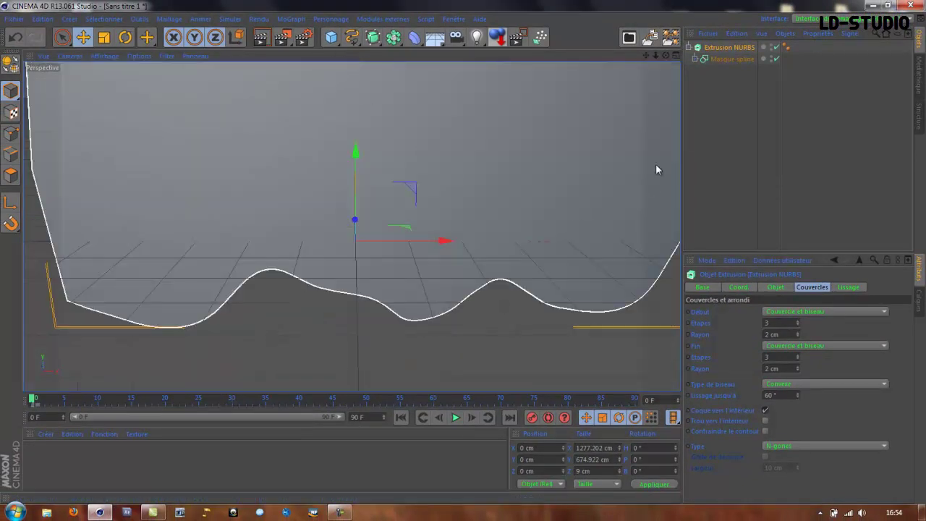
{"action": "left_click_drag", "start_coordinate": [438, 241], "coordinate": [436, 268], "text": "alt"}
{"action": "left_click_drag", "start_coordinate": [423, 301], "coordinate": [484, 302], "text": "alt"}
{"action": "left_click", "coordinate": [697, 59]}
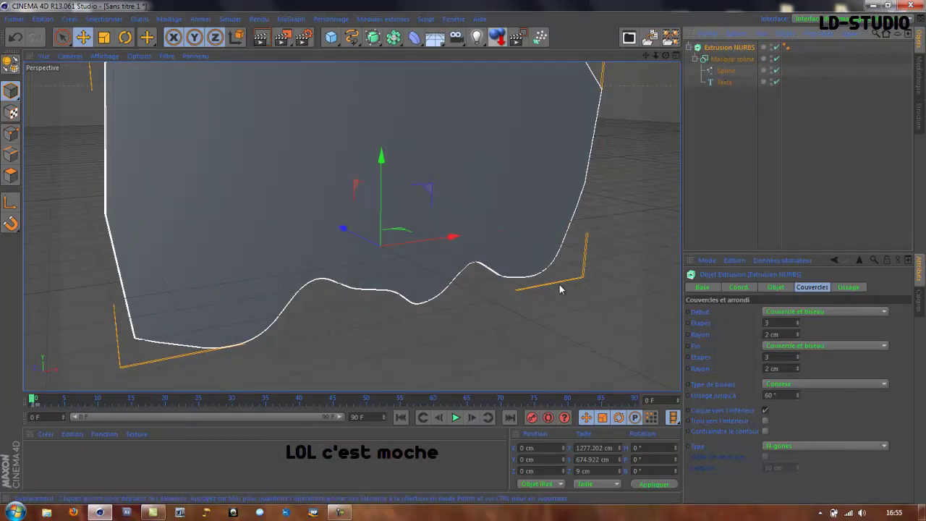
{"action": "scroll", "coordinate": [559, 284], "scroll_direction": "down", "scroll_amount": 5}
Step: Try the A moins B mode on the Masque spline, and settle on B moins A
{"action": "left_click", "coordinate": [723, 60]}
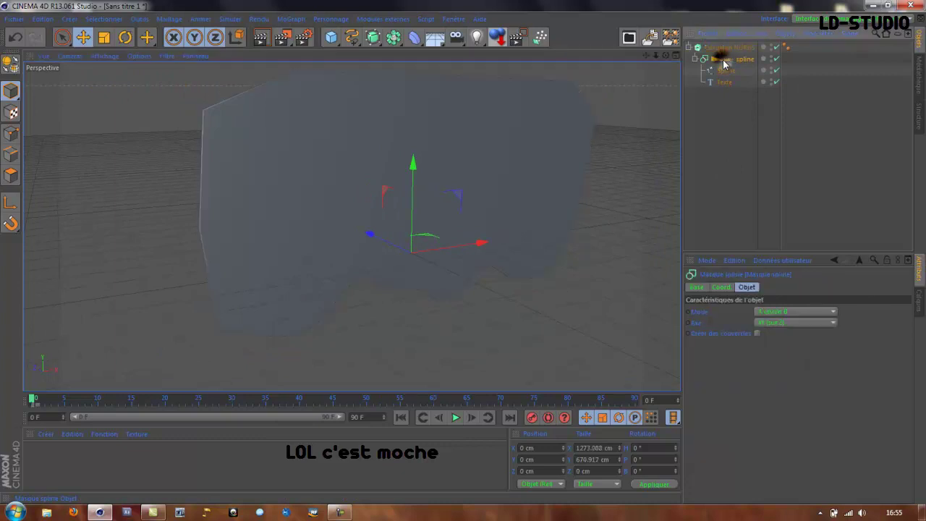
{"action": "left_click", "coordinate": [796, 318]}
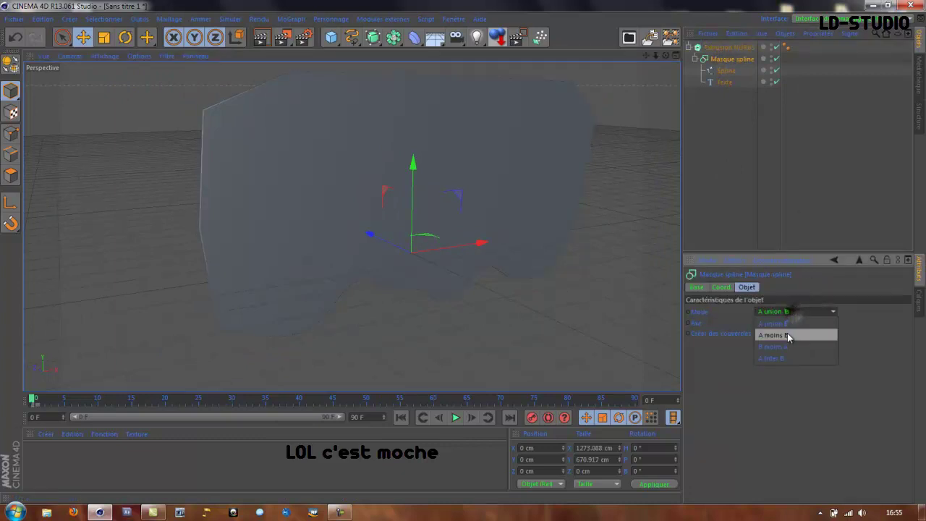
{"action": "left_click", "coordinate": [787, 332]}
{"action": "left_click", "coordinate": [787, 313]}
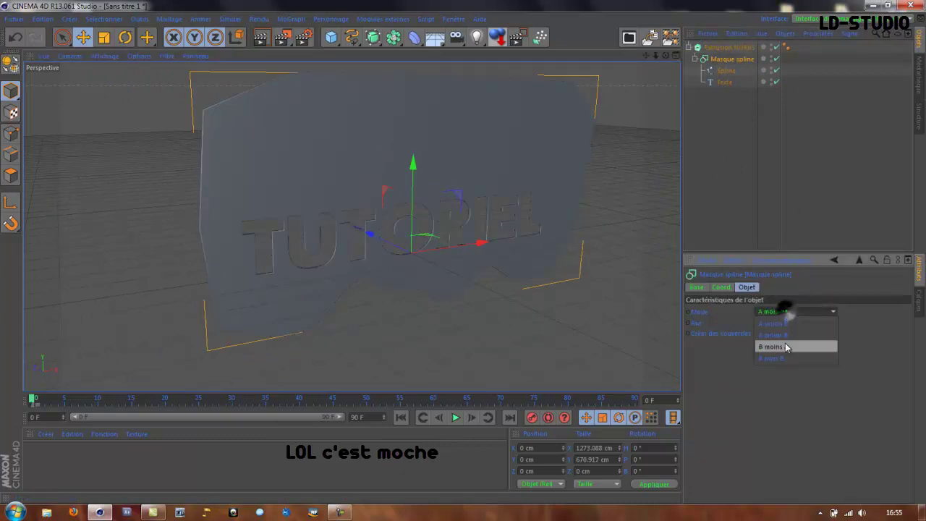
{"action": "left_click", "coordinate": [784, 345]}
Step: Play the extruded text reveal twice in the Perspective view and return to the first frame
{"action": "left_click", "coordinate": [455, 418]}
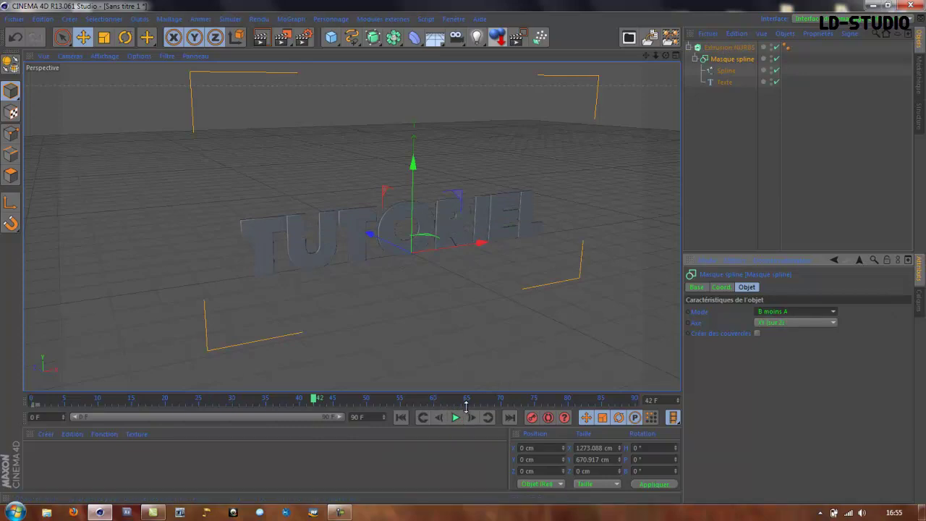
{"action": "left_click", "coordinate": [402, 418]}
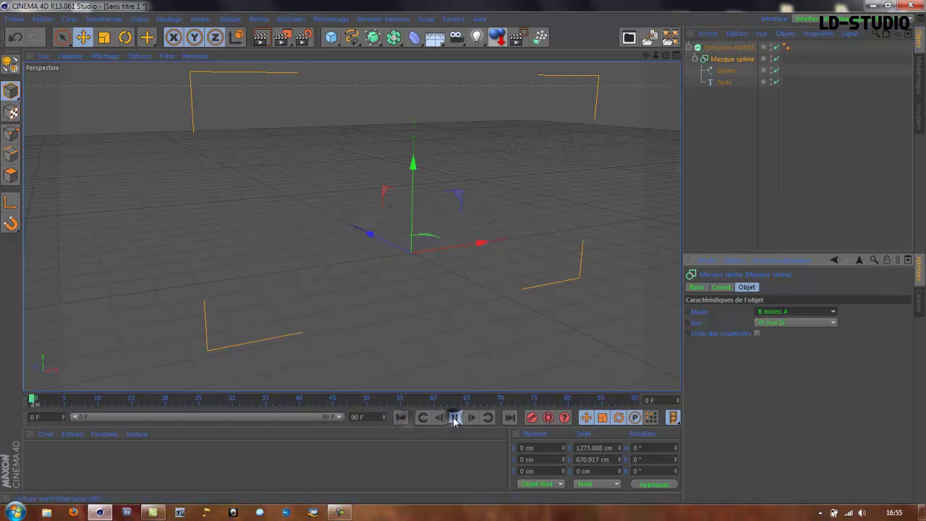
{"action": "left_click", "coordinate": [454, 417]}
{"action": "left_click", "coordinate": [455, 418]}
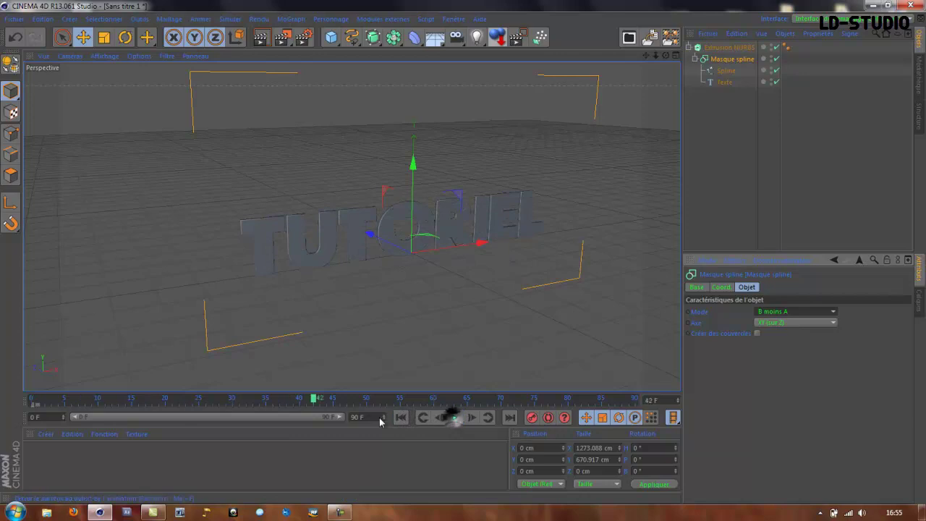
{"action": "left_click", "coordinate": [402, 417]}
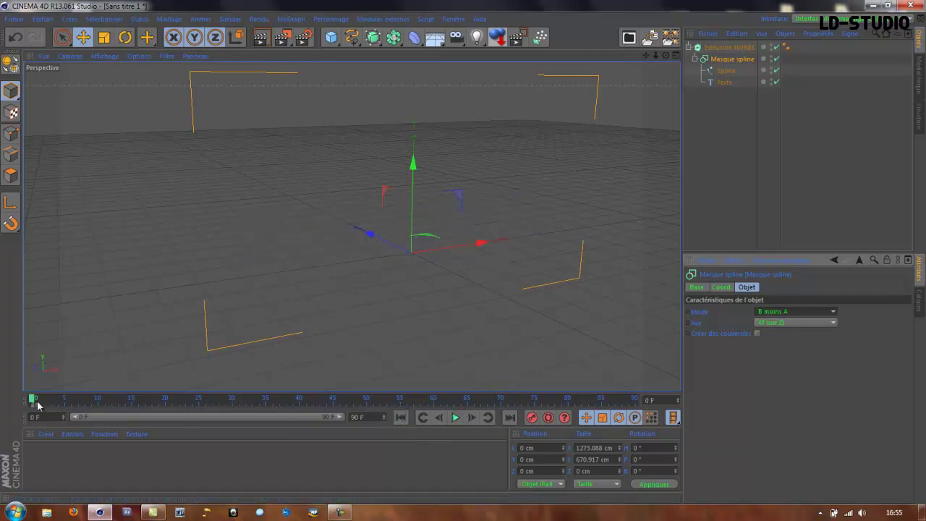
Step: Scrub the animation to frame 34 and examine the text's extrusion thickness from the side
{"action": "left_click_drag", "start_coordinate": [33, 399], "coordinate": [262, 414]}
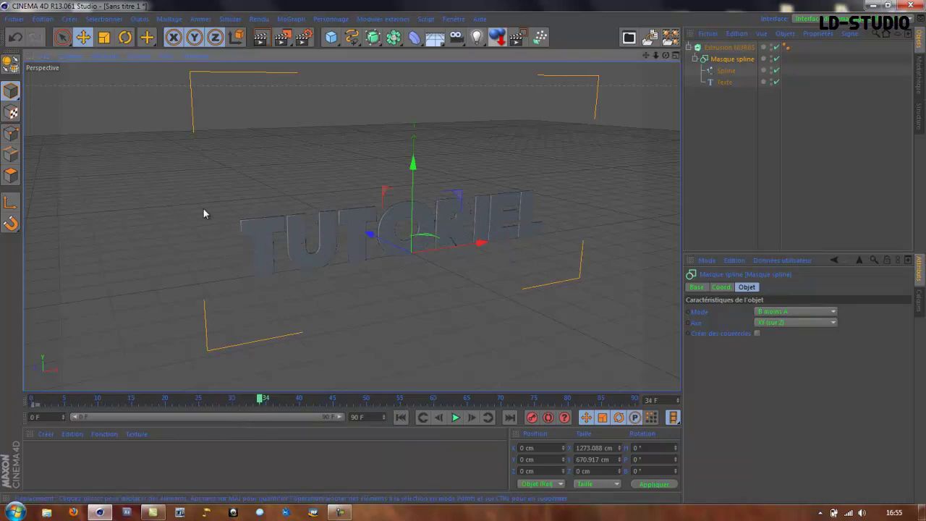
{"action": "right_click_drag", "start_coordinate": [204, 209], "coordinate": [217, 219], "text": "alt"}
{"action": "left_click_drag", "start_coordinate": [217, 220], "coordinate": [491, 329], "text": "alt"}
{"action": "scroll", "coordinate": [514, 252], "scroll_direction": "up", "scroll_amount": 4}
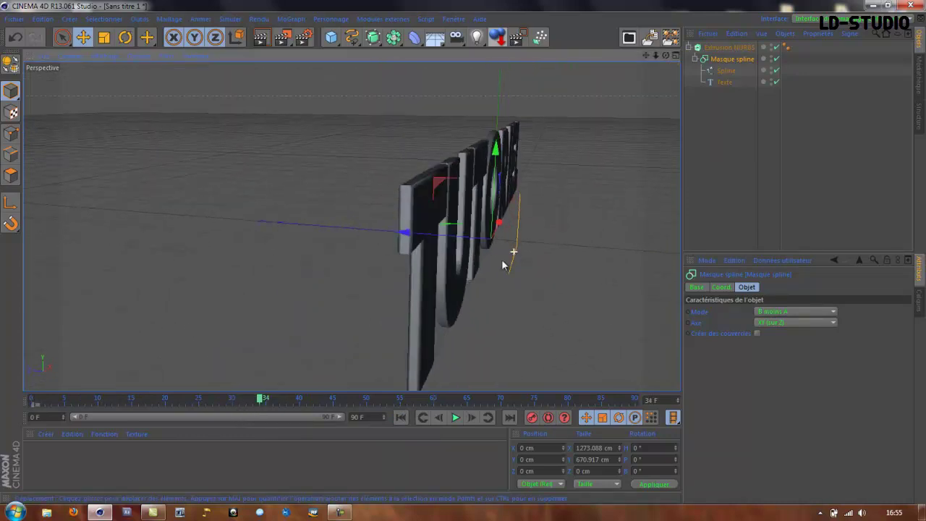
{"action": "left_click_drag", "start_coordinate": [526, 330], "coordinate": [540, 329], "text": "alt"}
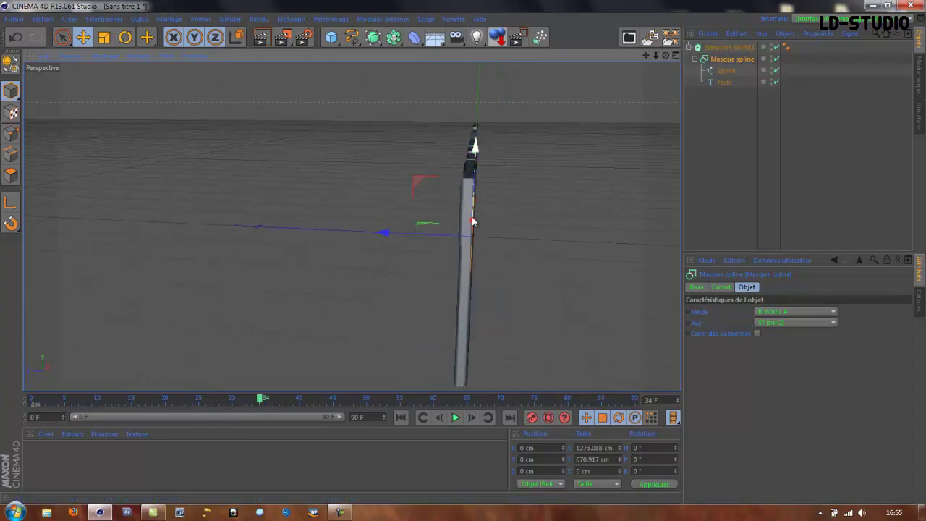
Step: Add a MoGraph Cloneur object and place the collapsed Extrusion NURBS group inside it
{"action": "left_click", "coordinate": [729, 48]}
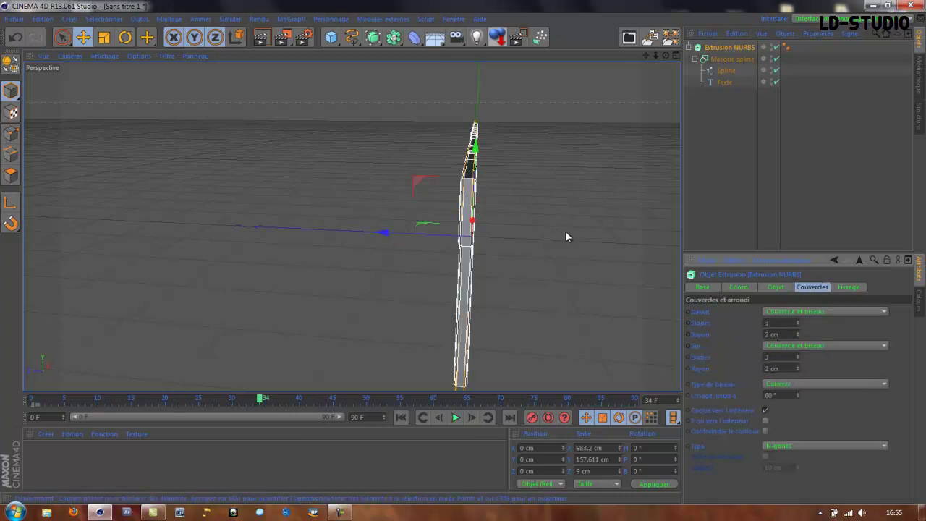
{"action": "left_click", "coordinate": [689, 48]}
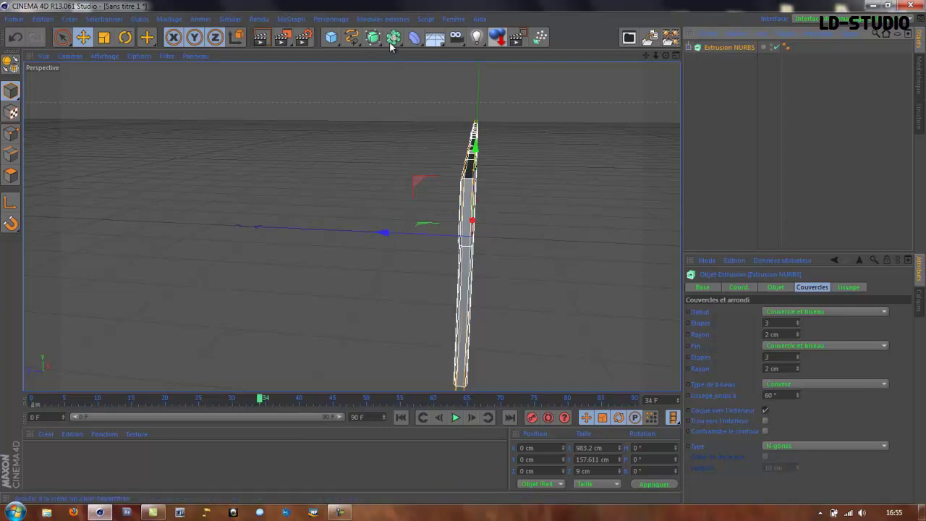
{"action": "left_click", "coordinate": [290, 19]}
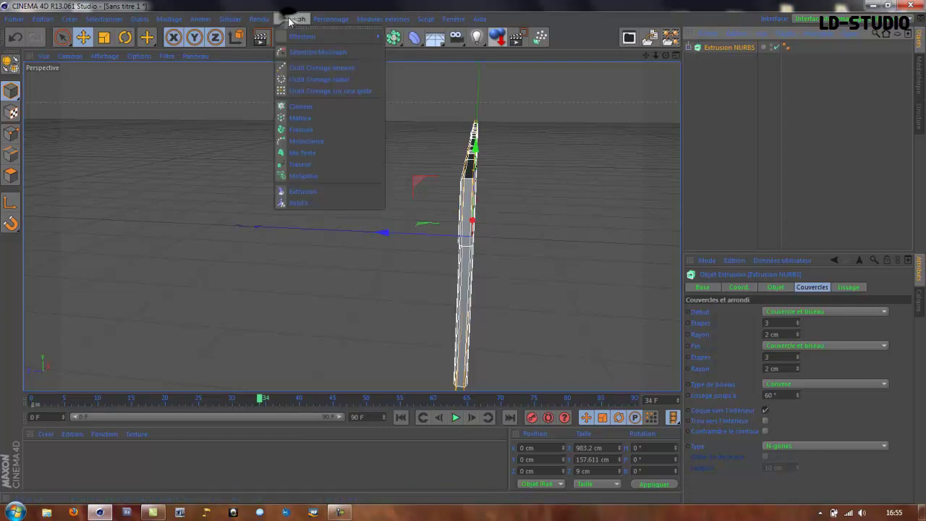
{"action": "left_click", "coordinate": [322, 105]}
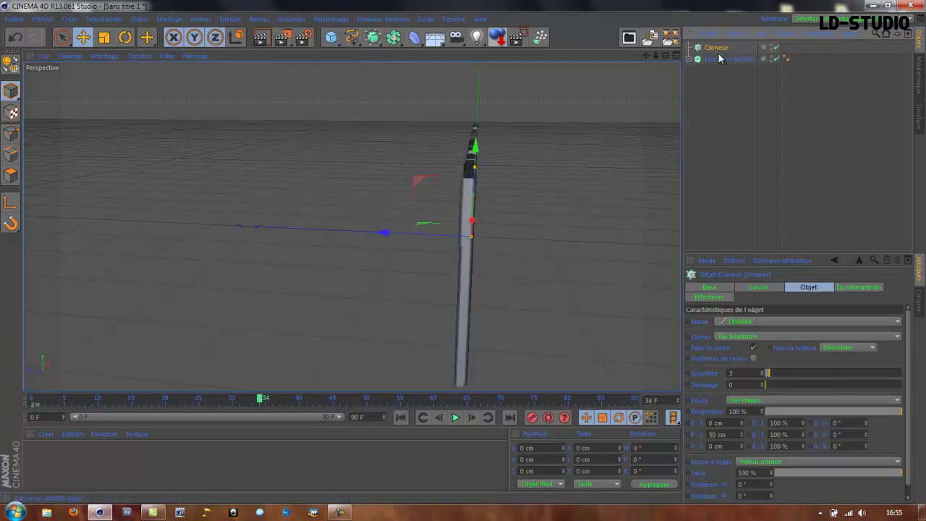
{"action": "left_click_drag", "start_coordinate": [720, 58], "coordinate": [719, 52]}
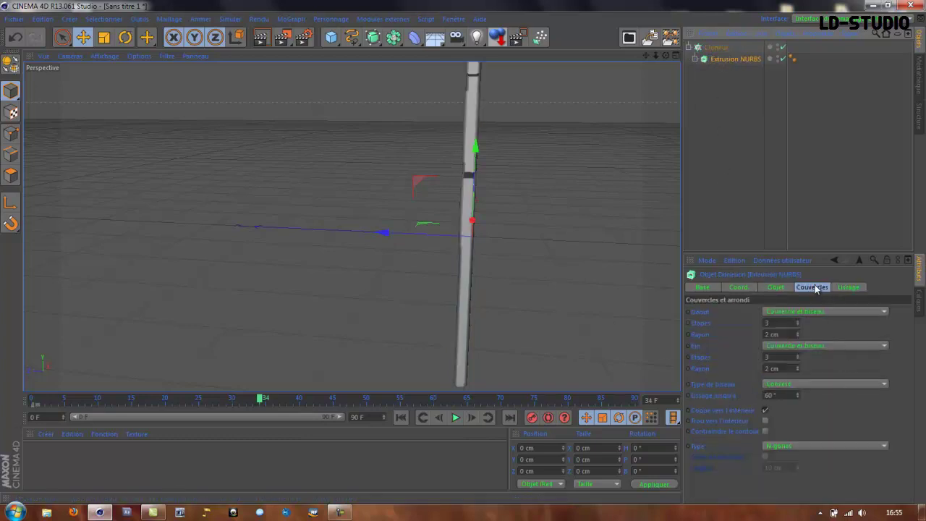
Step: Set the Cloneur's quantity to 5 clones
{"action": "left_click", "coordinate": [717, 48]}
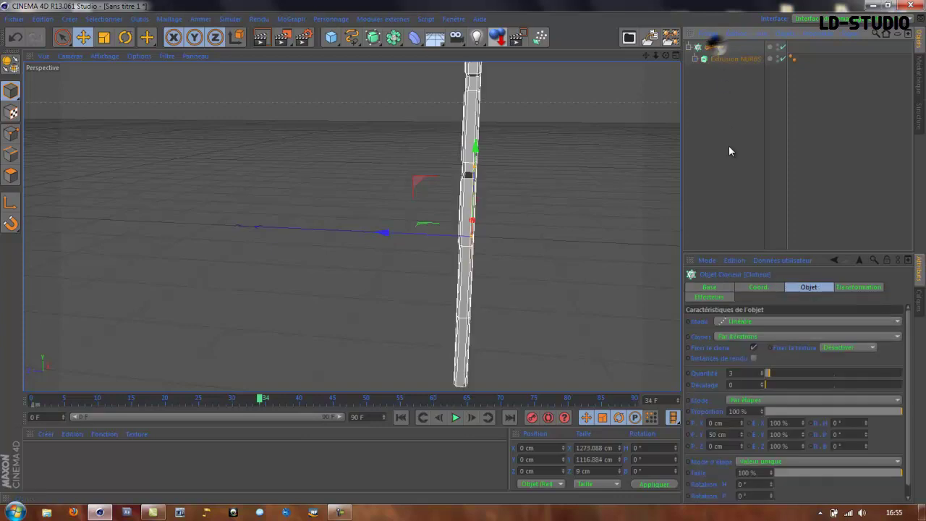
{"action": "left_click", "coordinate": [762, 375]}
{"action": "left_click", "coordinate": [761, 374]}
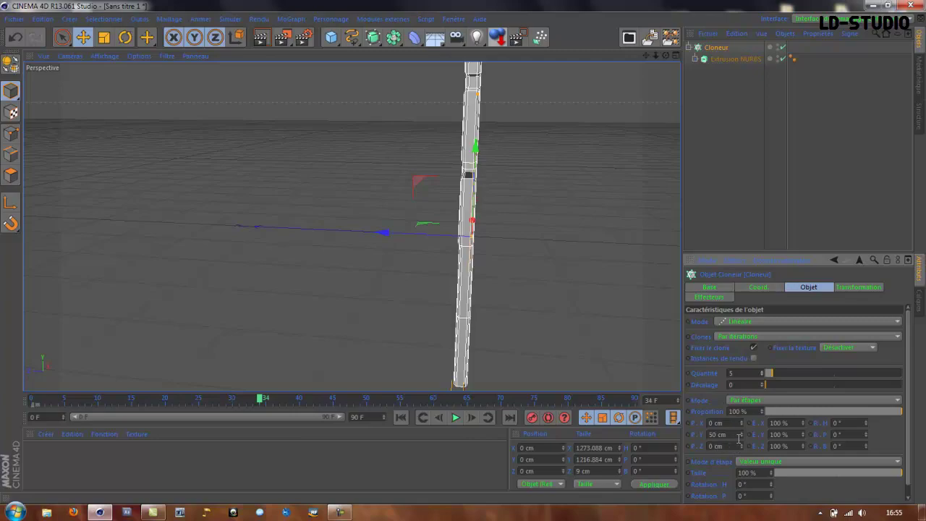
Step: Set the Cloneur's Y position offset between clones to 0 cm
{"action": "left_click_drag", "start_coordinate": [601, 302], "coordinate": [386, 300], "text": "alt"}
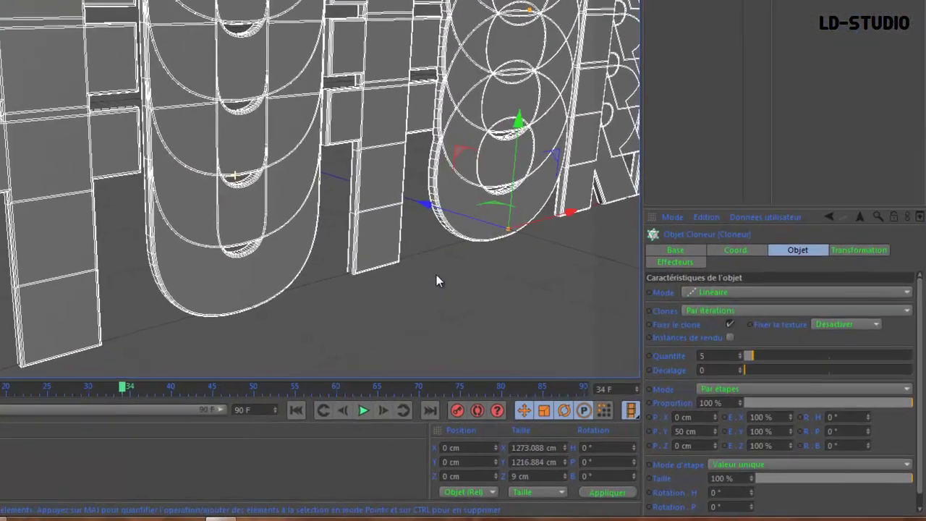
{"action": "scroll", "coordinate": [504, 310], "scroll_direction": "down", "scroll_amount": 10}
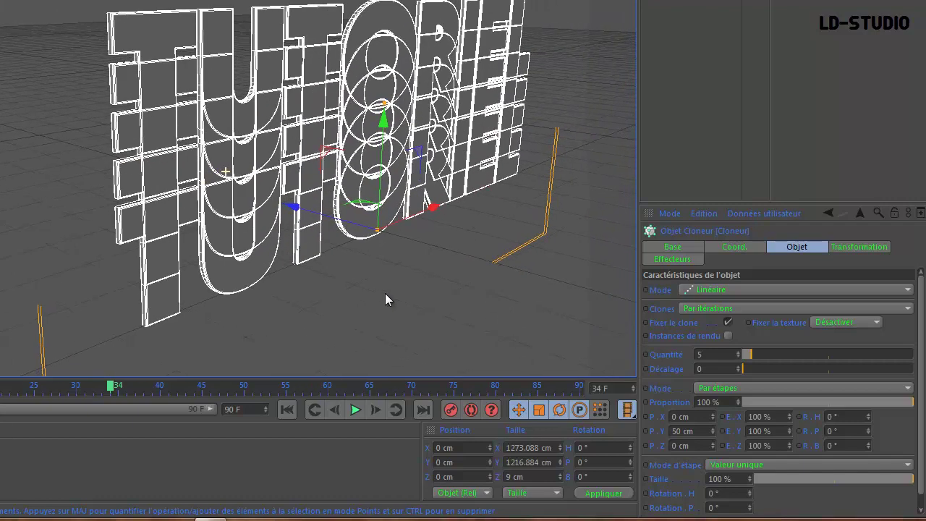
{"action": "double_click", "coordinate": [695, 431]}
{"action": "type", "text": "0"}
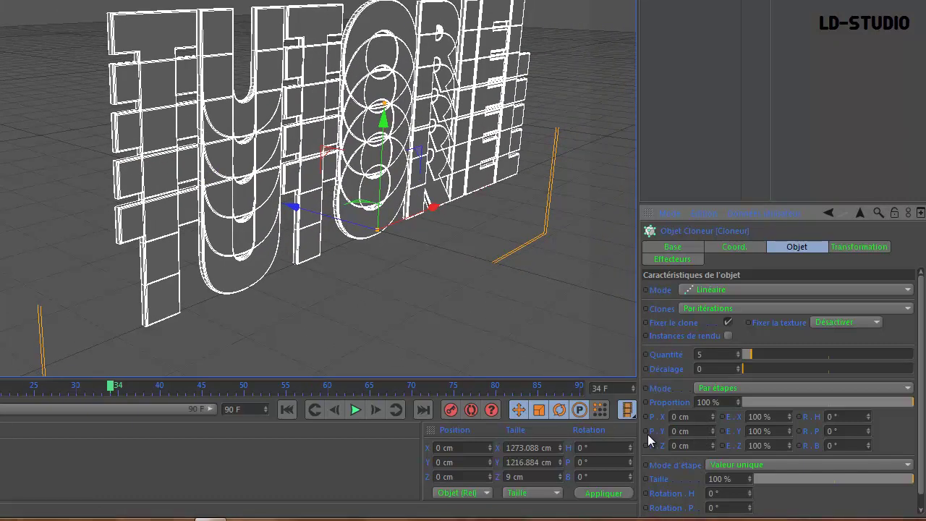
Step: Set the Cloneur's Z position offset between clones to 7 cm and render the view to check the gaps between layers
{"action": "key", "text": "Return"}
{"action": "left_click_drag", "start_coordinate": [426, 327], "coordinate": [481, 327], "text": "alt"}
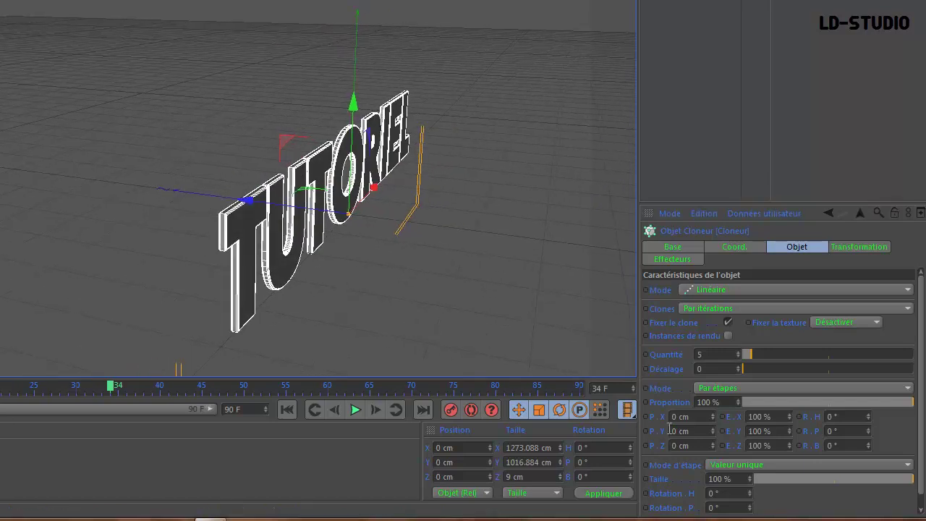
{"action": "left_click", "coordinate": [712, 446]}
{"action": "left_click", "coordinate": [713, 446]}
{"action": "left_click", "coordinate": [712, 446]}
{"action": "left_click", "coordinate": [712, 446]}
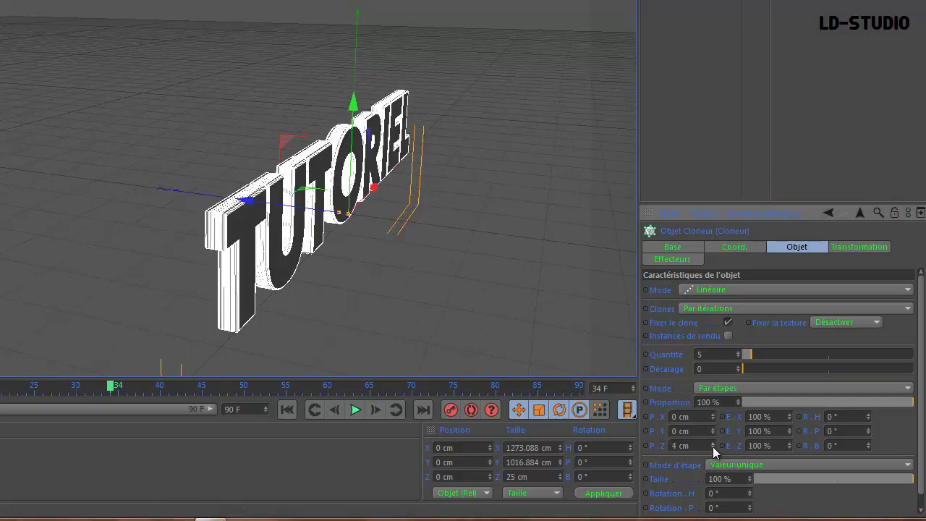
{"action": "mouse_move", "coordinate": [397, 293]}
{"action": "left_mouse_down", "text": "alt"}
{"action": "mouse_move", "coordinate": [449, 282]}
{"action": "mouse_move", "coordinate": [392, 201]}
{"action": "mouse_move", "coordinate": [397, 236]}
{"action": "mouse_move", "coordinate": [409, 233]}
{"action": "left_mouse_up", "text": "alt"}
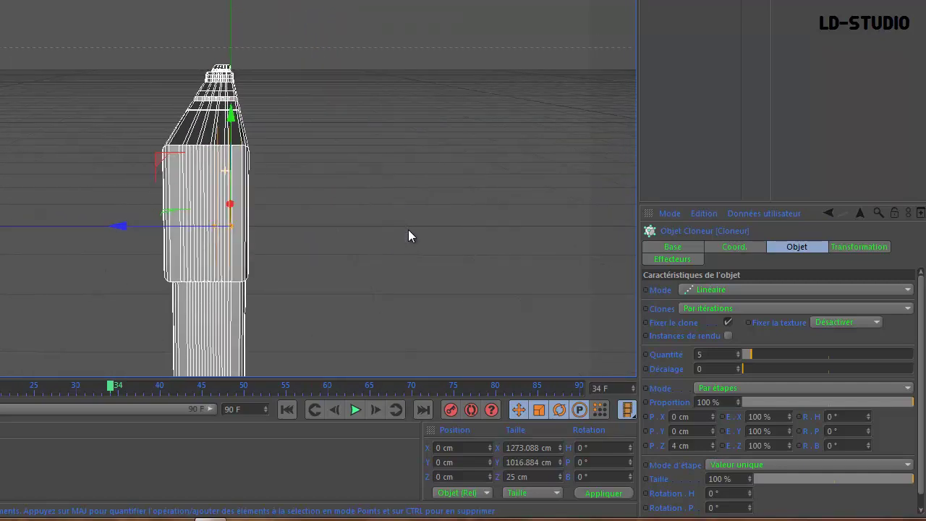
{"action": "left_click", "coordinate": [712, 444]}
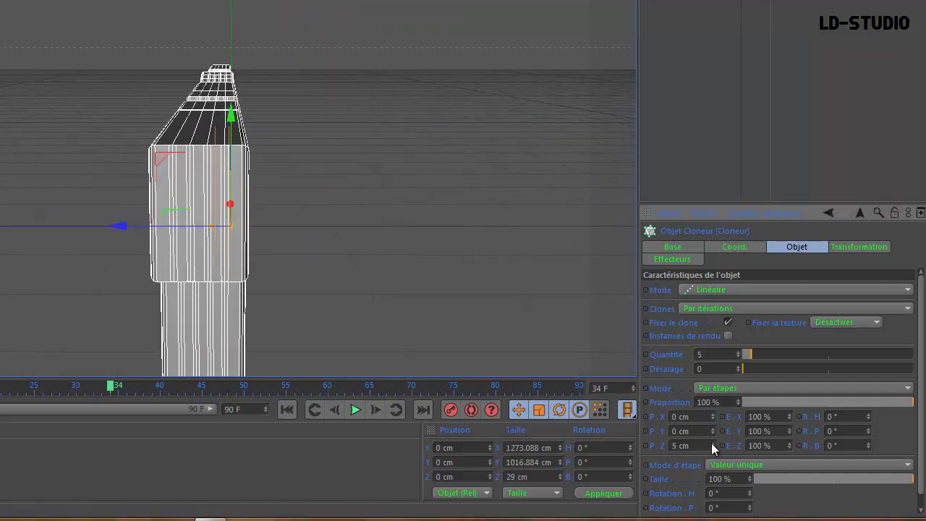
{"action": "left_click", "coordinate": [712, 444]}
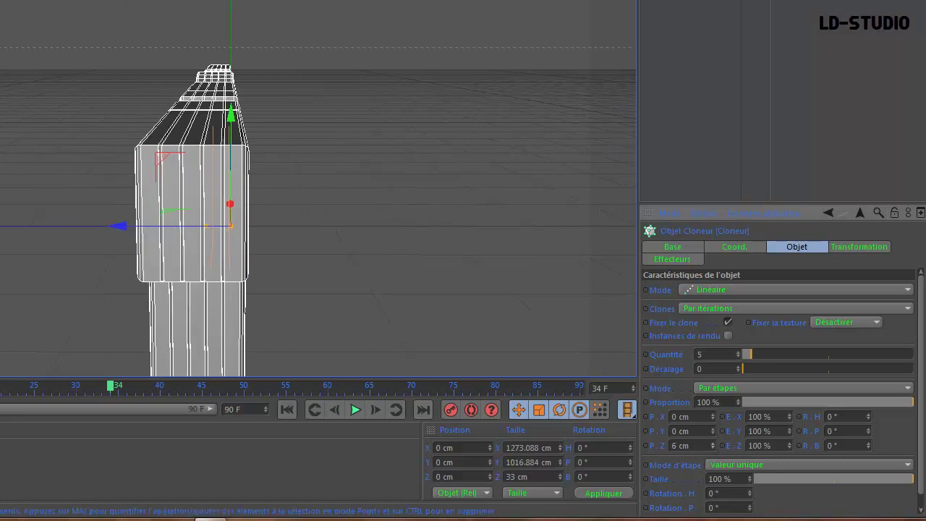
{"action": "key", "text": "ctrl+r"}
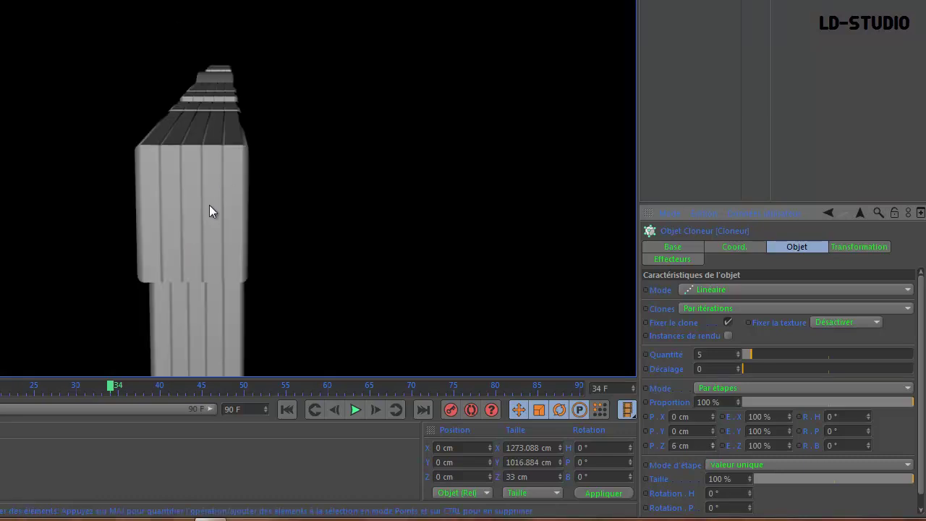
{"action": "left_click", "coordinate": [710, 443]}
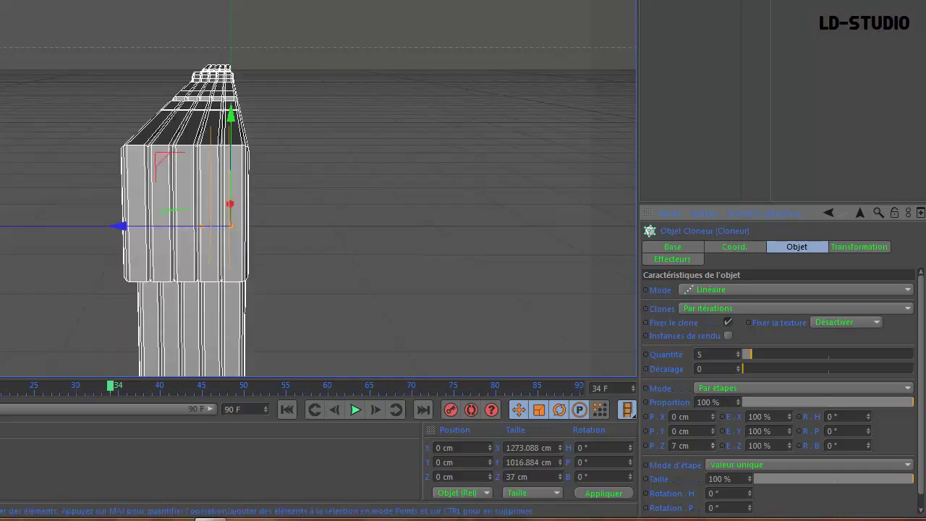
{"action": "key", "text": "ctrl+r"}
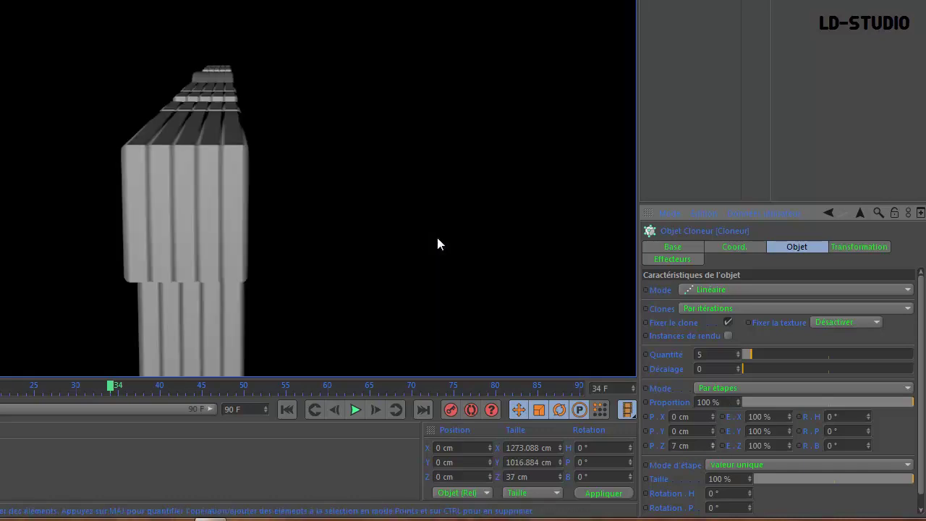
Step: Add a MoGraph Effecteur Etapes to the Cloneur
{"action": "left_click", "coordinate": [698, 99]}
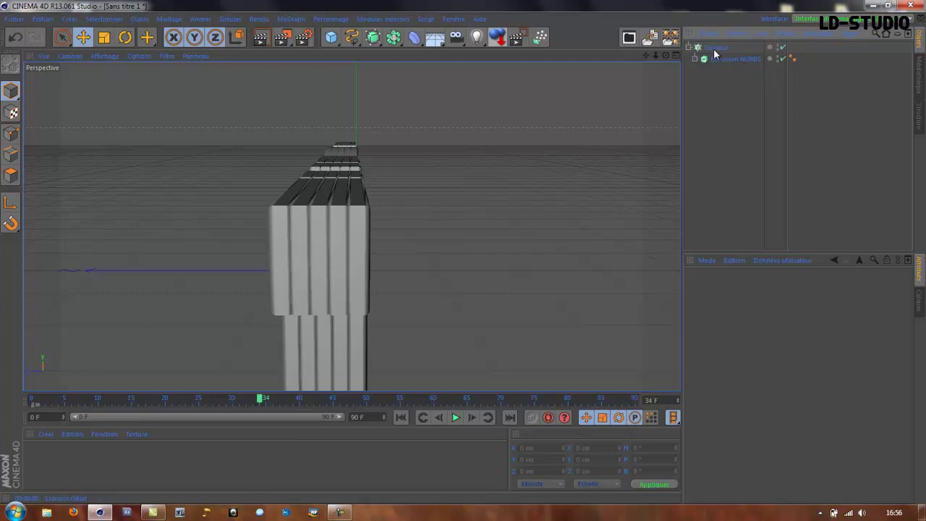
{"action": "left_click", "coordinate": [716, 47]}
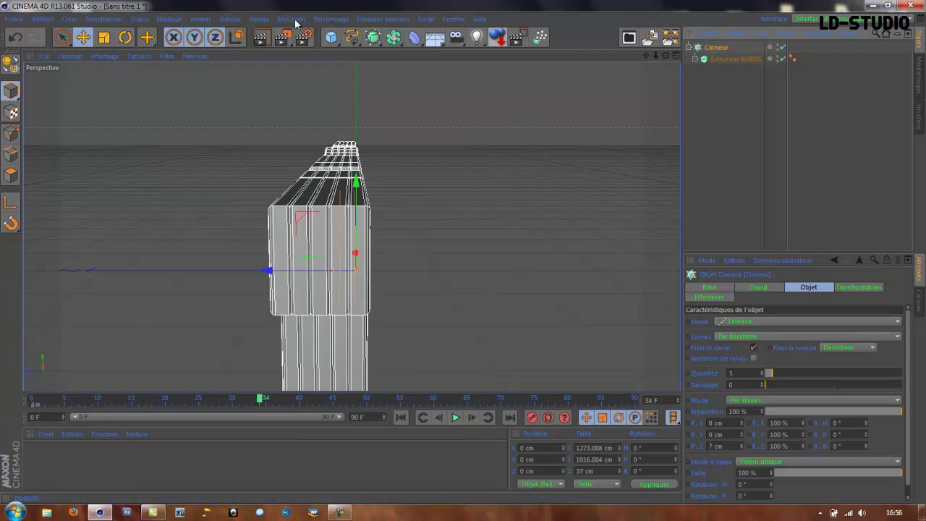
{"action": "left_click", "coordinate": [292, 21]}
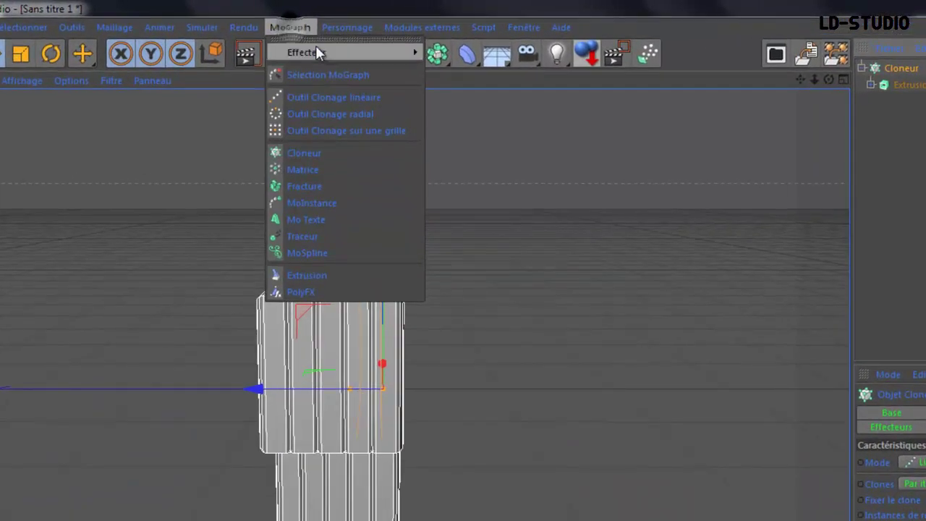
{"action": "mouse_move", "coordinate": [306, 34]}
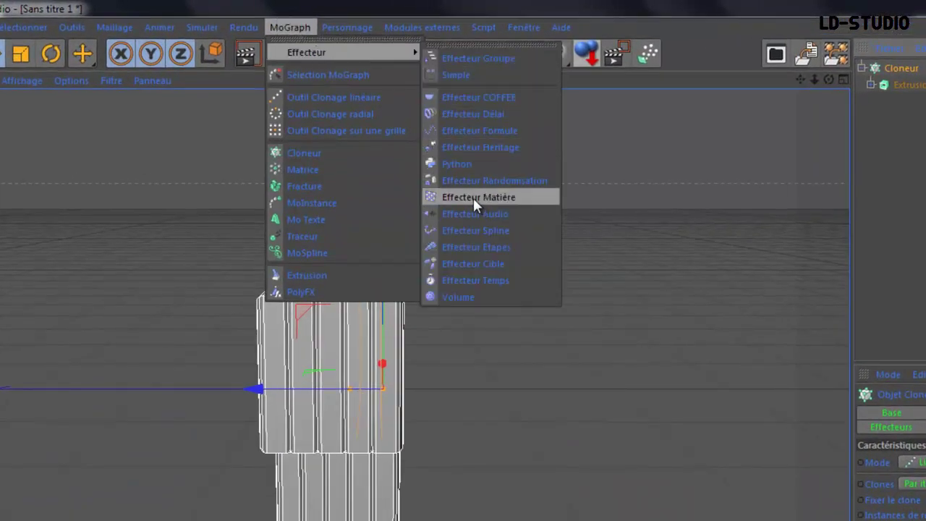
{"action": "left_click", "coordinate": [470, 248]}
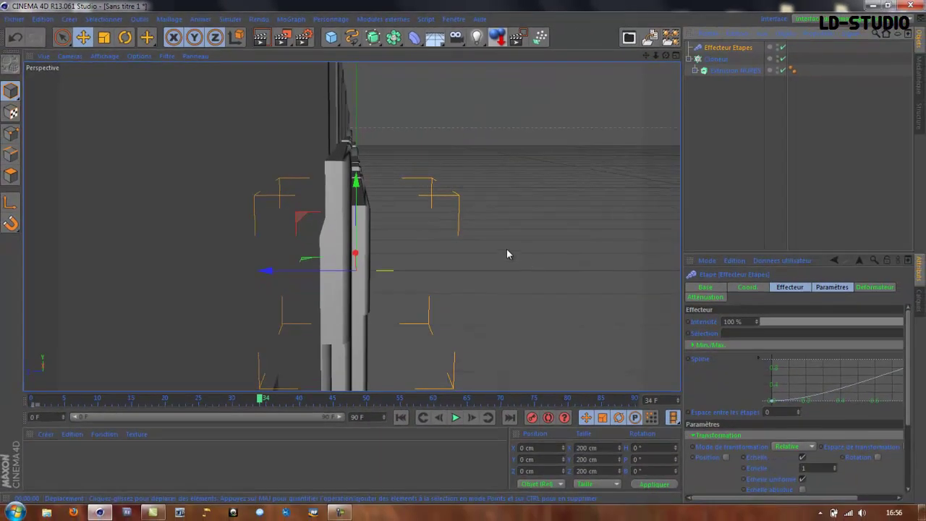
Step: Turn off the Echelle transformation in the Effecteur Etapes parameters so the clones are not scaled
{"action": "left_click_drag", "start_coordinate": [508, 253], "coordinate": [361, 260], "text": "alt"}
{"action": "scroll", "coordinate": [363, 261], "scroll_direction": "down", "scroll_amount": 10}
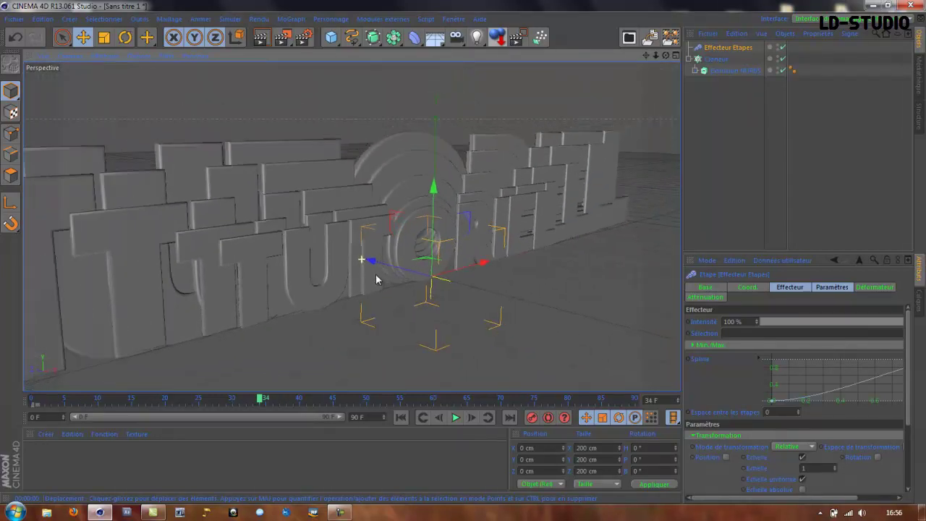
{"action": "scroll", "coordinate": [375, 277], "scroll_direction": "down", "scroll_amount": 2}
{"action": "scroll", "coordinate": [376, 280], "scroll_direction": "down", "scroll_amount": 2}
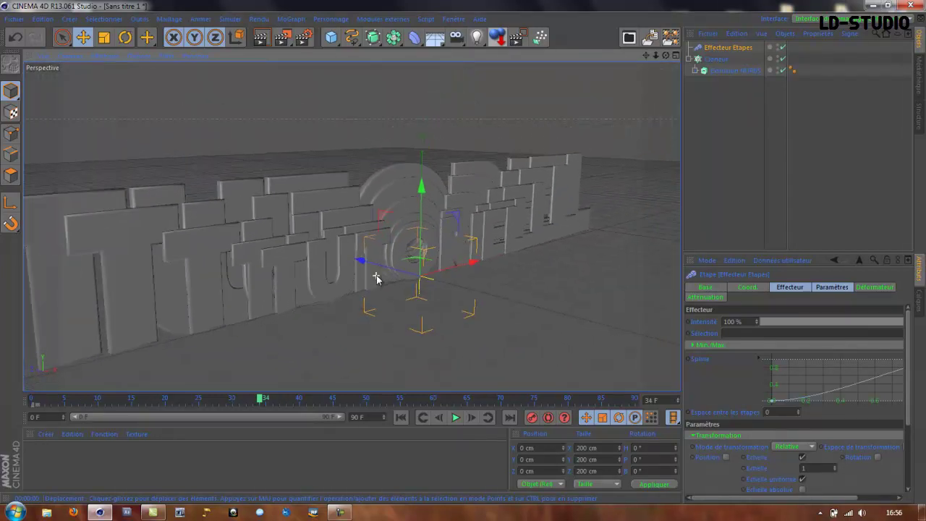
{"action": "left_click", "coordinate": [826, 288]}
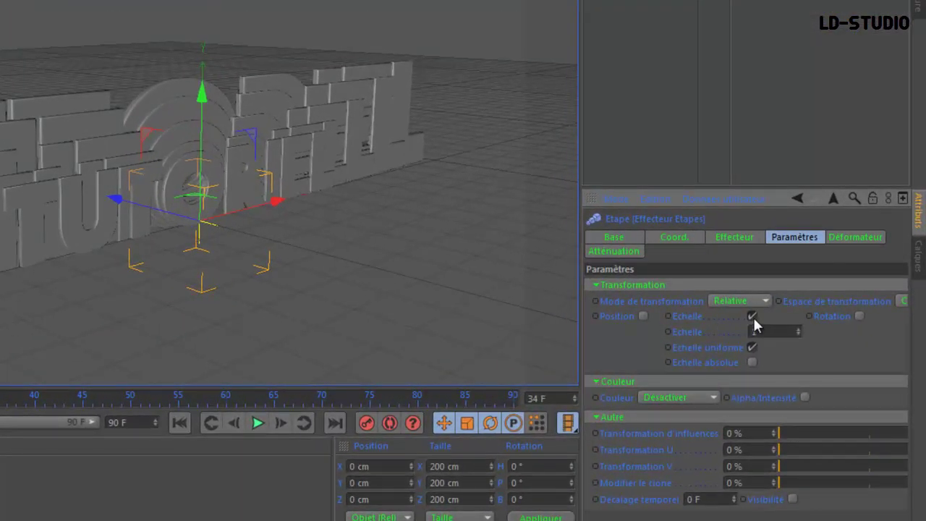
{"action": "left_click", "coordinate": [753, 316]}
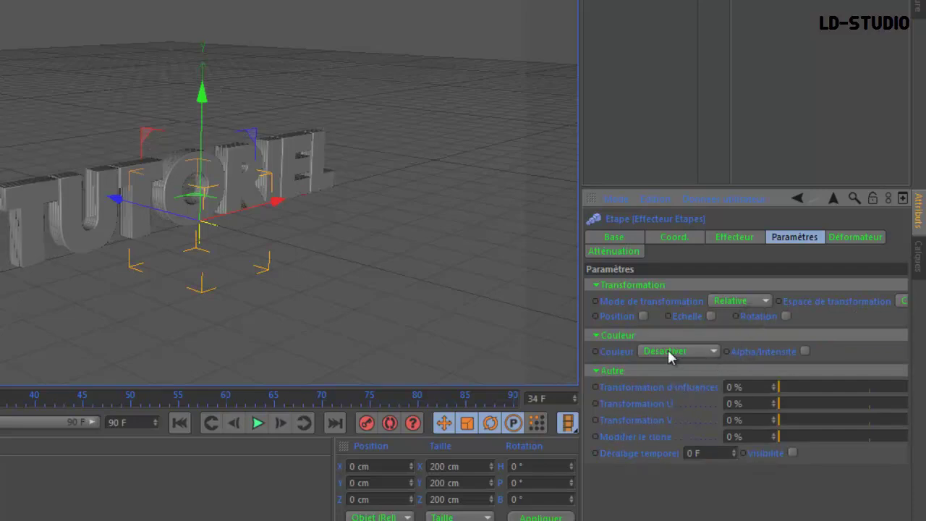
Step: Raise the Effecteur Etapes time offset (Décalage temporel) to 14 F
{"action": "double_click", "coordinate": [733, 449]}
{"action": "left_click", "coordinate": [733, 449]}
{"action": "left_click", "coordinate": [733, 449]}
{"action": "left_click", "coordinate": [734, 449]}
{"action": "left_click", "coordinate": [734, 449]}
{"action": "left_click", "coordinate": [734, 449]}
{"action": "left_click", "coordinate": [733, 450]}
{"action": "left_click", "coordinate": [733, 450]}
{"action": "left_click", "coordinate": [733, 449]}
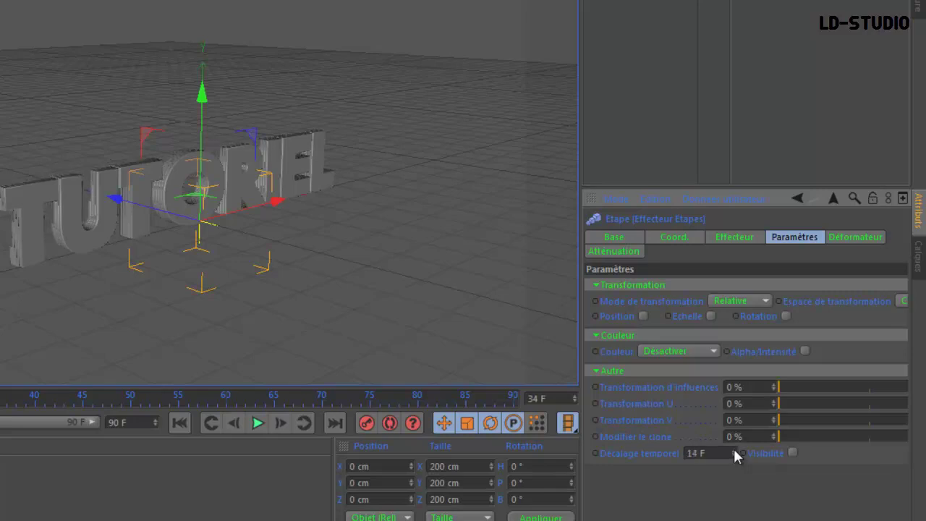
Step: Set the Effecteur Etapes time offset to -10 F and examine the staggered letter layers up close
{"action": "left_click_drag", "start_coordinate": [734, 449], "coordinate": [734, 449]}
{"action": "left_click", "coordinate": [733, 450]}
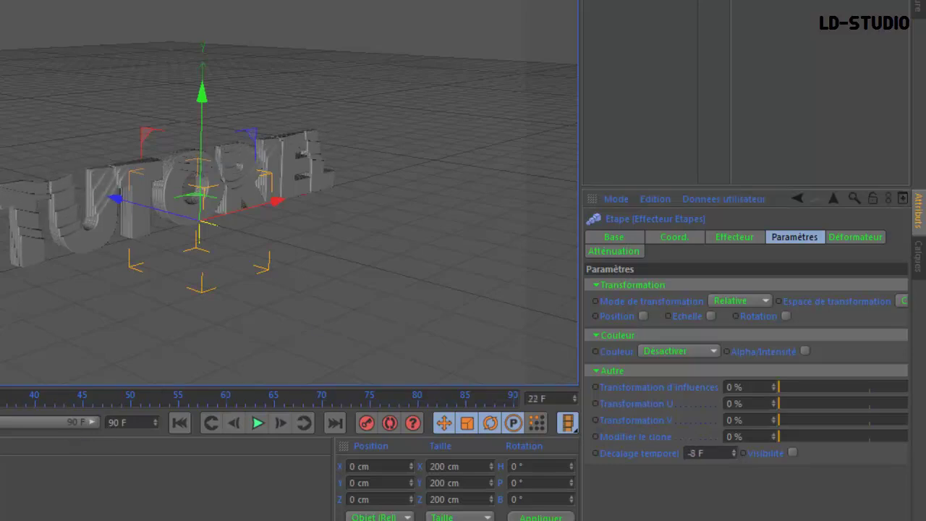
{"action": "scroll", "coordinate": [30, 167], "scroll_direction": "up", "scroll_amount": 2}
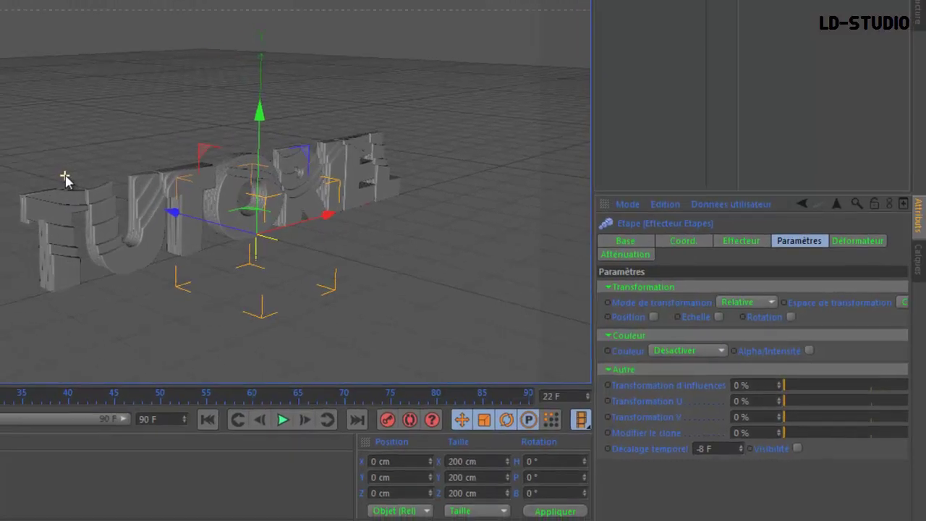
{"action": "scroll", "coordinate": [65, 177], "scroll_direction": "up", "scroll_amount": 5}
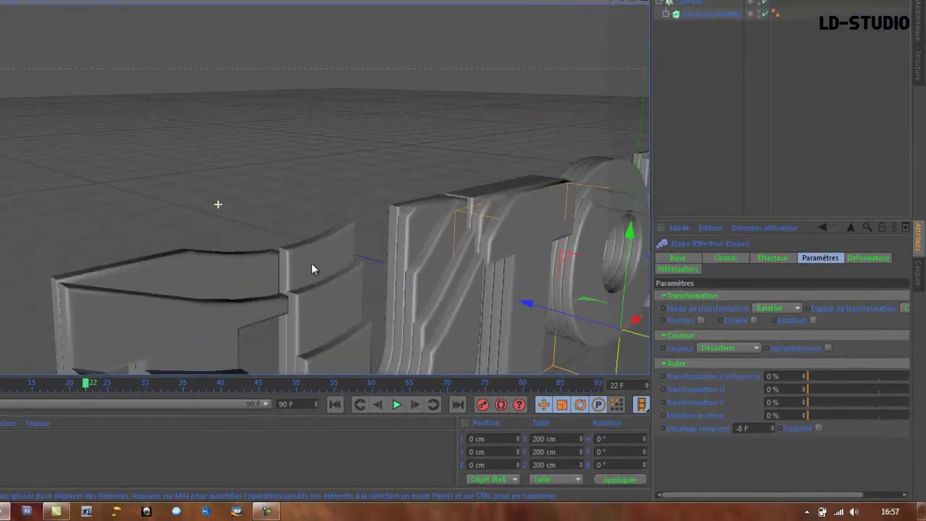
{"action": "left_click_drag", "start_coordinate": [388, 313], "coordinate": [299, 274], "text": "alt"}
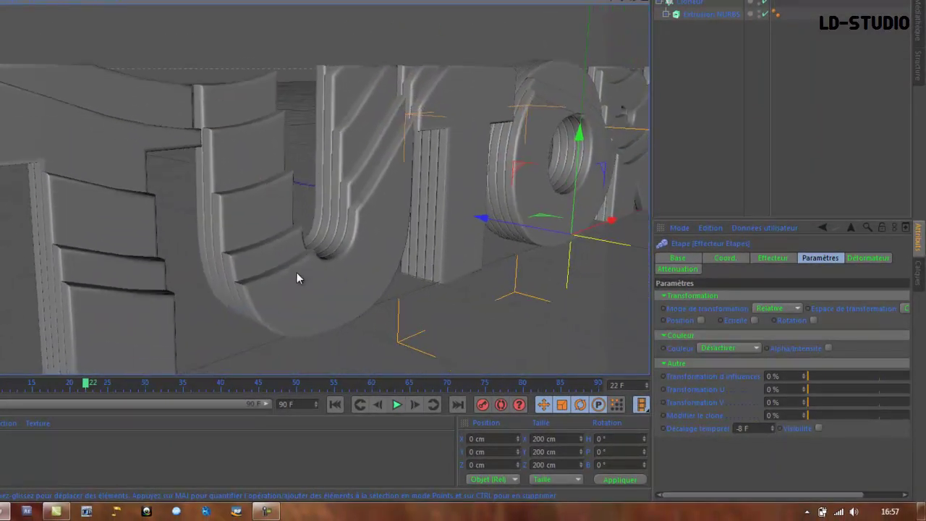
{"action": "left_click_drag", "start_coordinate": [772, 428], "coordinate": [771, 427]}
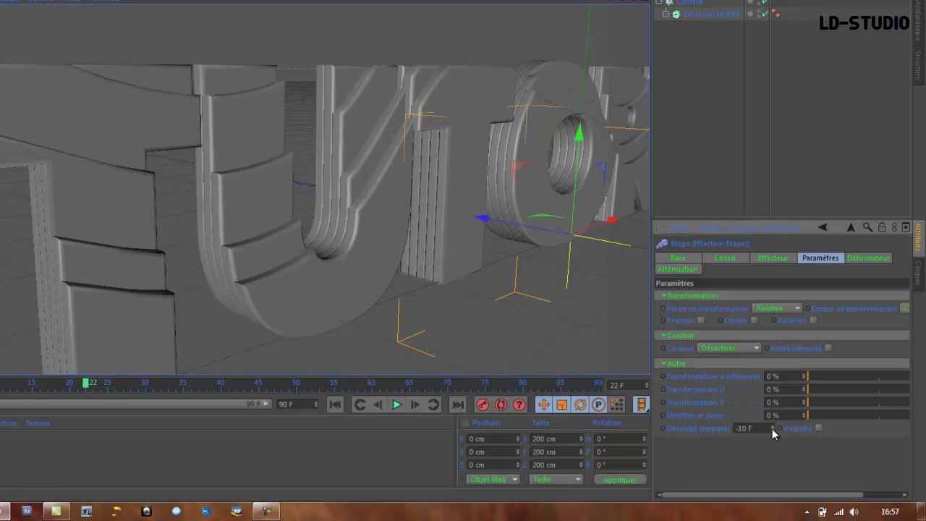
Step: Try a positive time offset of 10 F on the Effecteur Etapes and inspect its effect on the letters
{"action": "scroll", "coordinate": [361, 181], "scroll_direction": "down", "scroll_amount": 4}
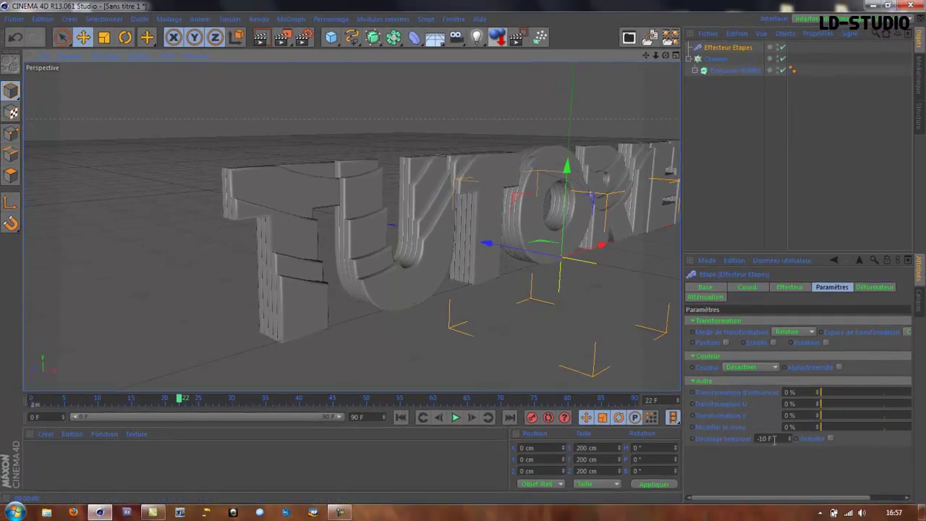
{"action": "left_click_drag", "start_coordinate": [777, 439], "coordinate": [740, 439]}
{"action": "type", "text": "10"}
{"action": "key", "text": "Return"}
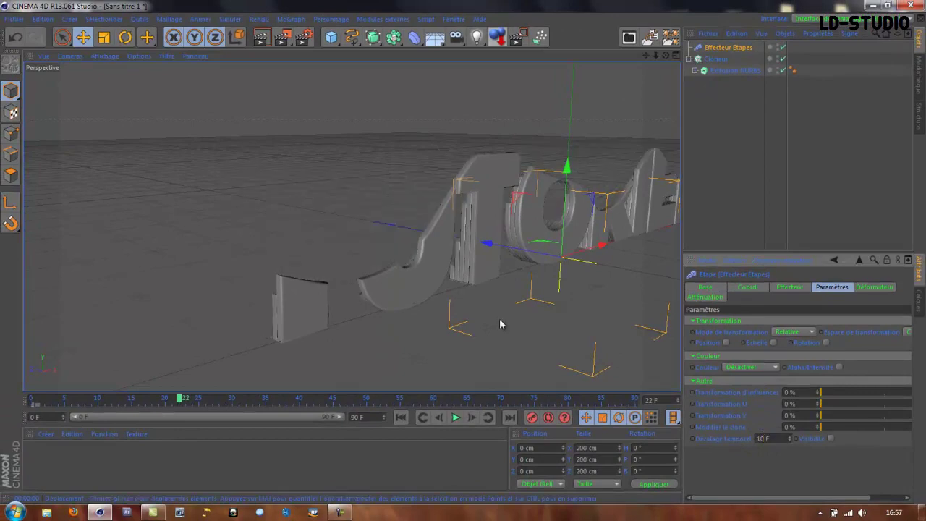
{"action": "left_click_drag", "start_coordinate": [443, 342], "coordinate": [402, 362], "text": "alt"}
Step: Return the Effecteur Etapes time offset to -10 F and scrub the animation to frame 33
{"action": "left_click_drag", "start_coordinate": [781, 438], "coordinate": [727, 437]}
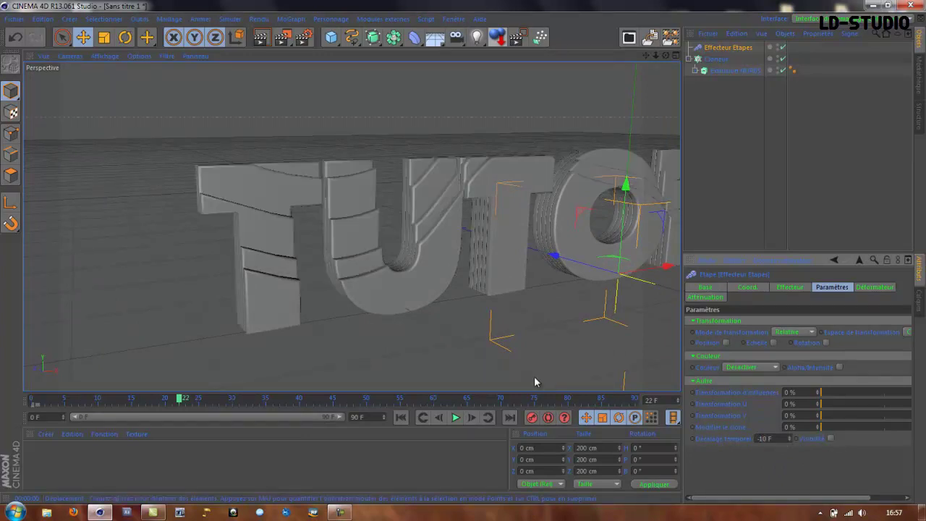
{"action": "left_click_drag", "start_coordinate": [482, 345], "coordinate": [498, 328], "text": "alt"}
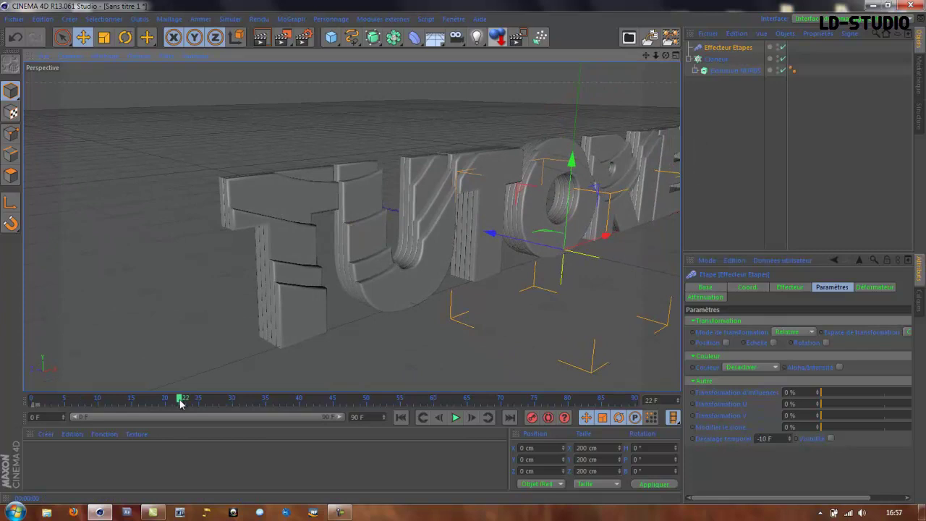
{"action": "left_click_drag", "start_coordinate": [180, 400], "coordinate": [254, 400]}
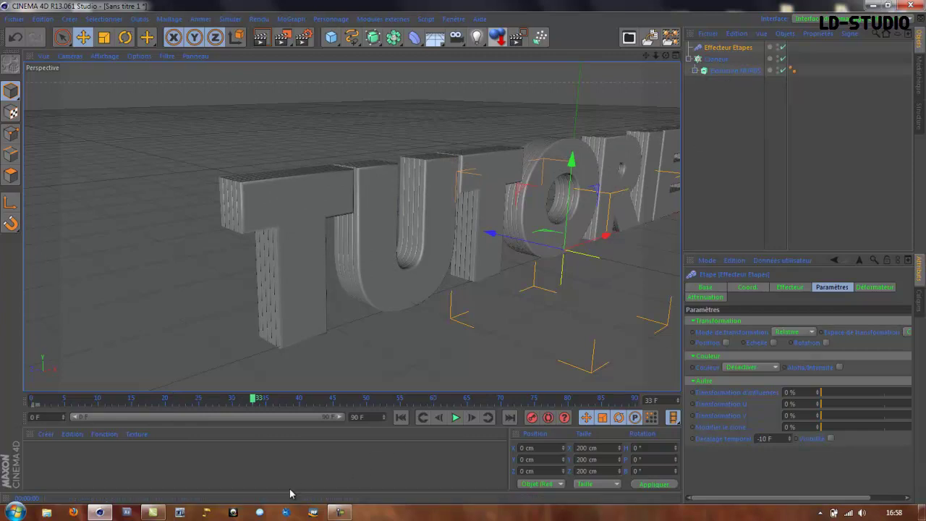
Step: Play the Texte arc-en-ciel sample video from the desktop as a reference, close it and return to Cinema 4D
{"action": "left_click", "coordinate": [873, 6]}
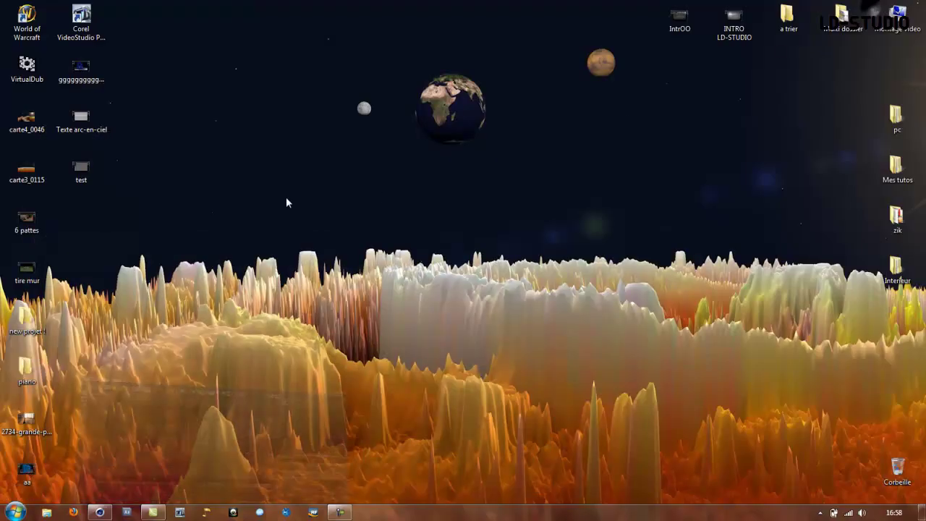
{"action": "double_click", "coordinate": [81, 119]}
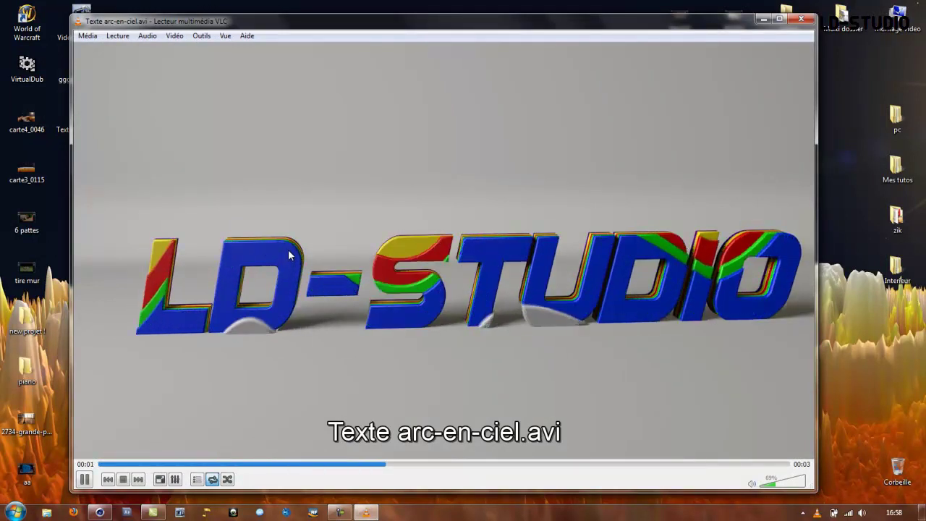
{"action": "left_click", "coordinate": [801, 19]}
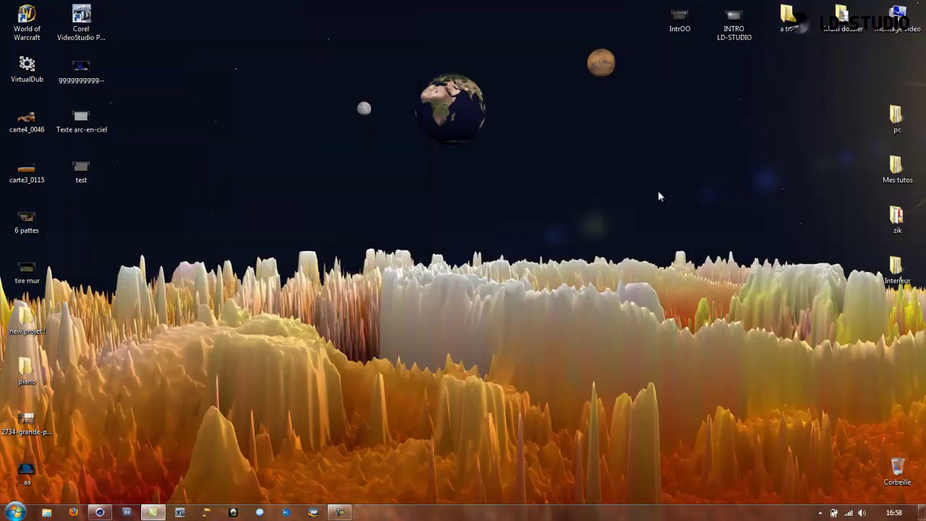
{"action": "left_click", "coordinate": [101, 512]}
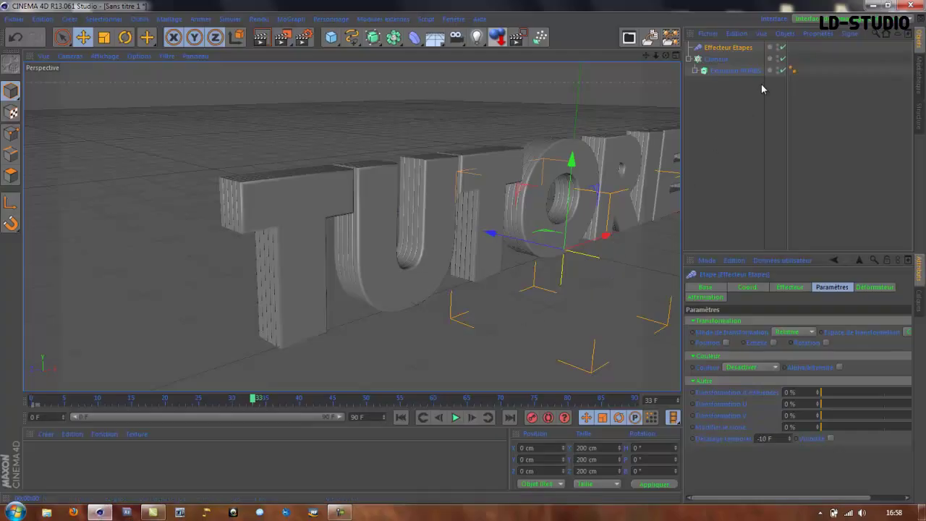
Step: Paste a copy of the Extrusion NURBS outside the Cloneur and move it forward along Z to about -7.2 cm, in front of the clones
{"action": "left_click", "coordinate": [725, 71]}
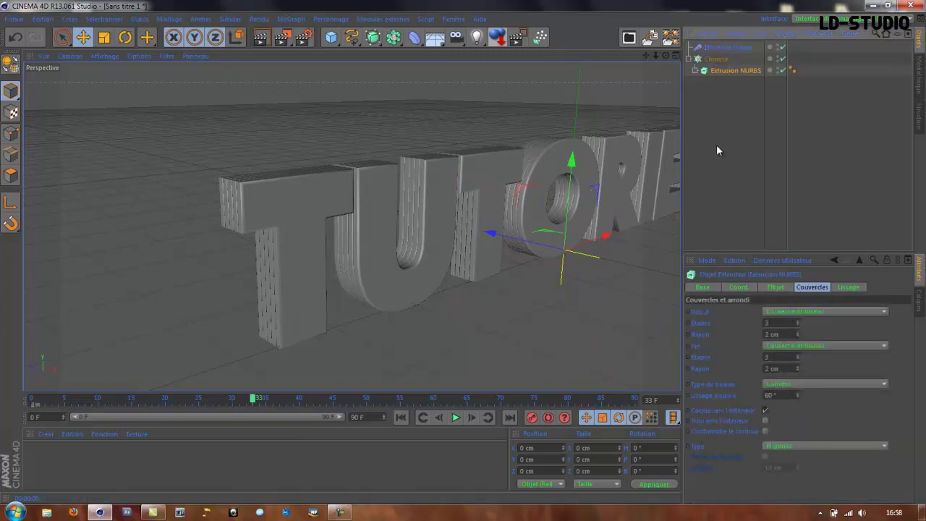
{"action": "key", "text": "ctrl+v"}
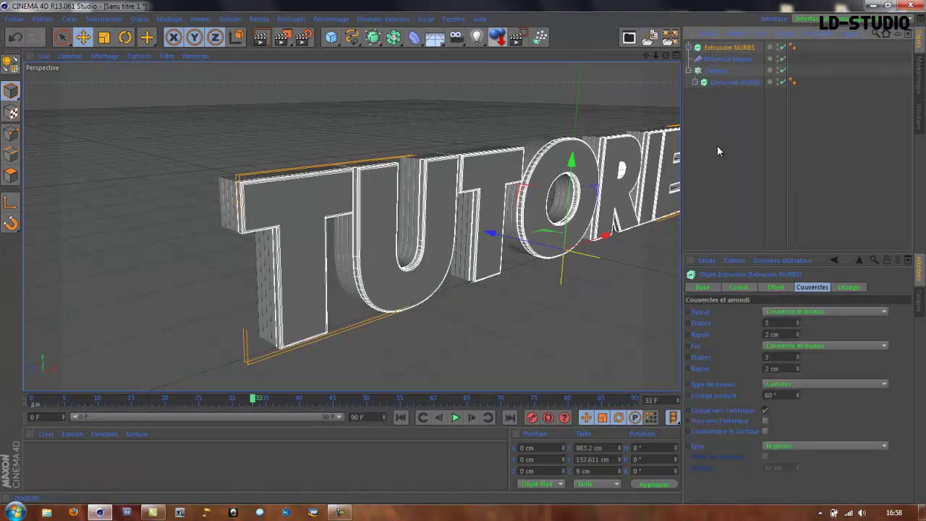
{"action": "left_click_drag", "start_coordinate": [495, 333], "coordinate": [549, 340], "text": "alt"}
{"action": "left_click_drag", "start_coordinate": [381, 208], "coordinate": [473, 293]}
{"action": "left_click_drag", "start_coordinate": [477, 308], "coordinate": [504, 302], "text": "alt"}
{"action": "left_click_drag", "start_coordinate": [346, 212], "coordinate": [348, 217]}
{"action": "left_click_drag", "start_coordinate": [505, 291], "coordinate": [478, 290], "text": "alt"}
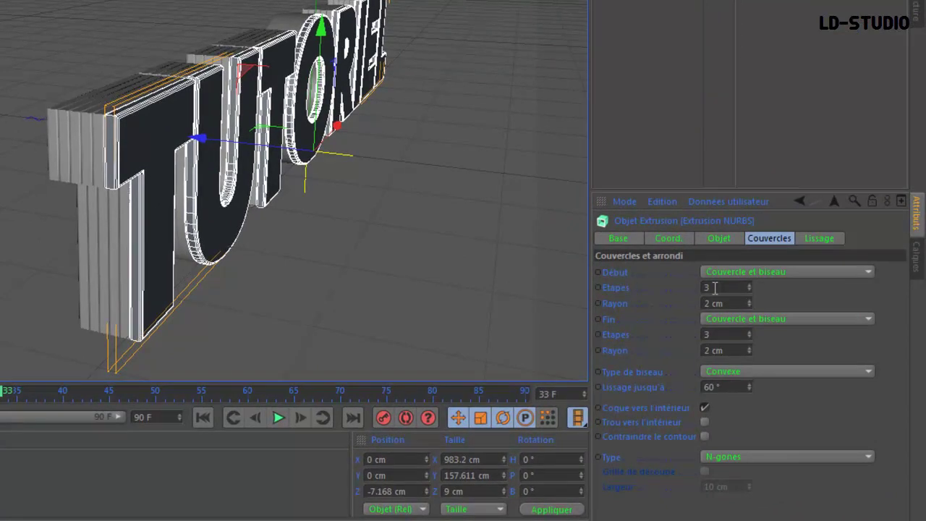
Step: Set the bevel radius of both the start and end caps on the front Extrusion NURBS to 5 cm
{"action": "double_click", "coordinate": [729, 303]}
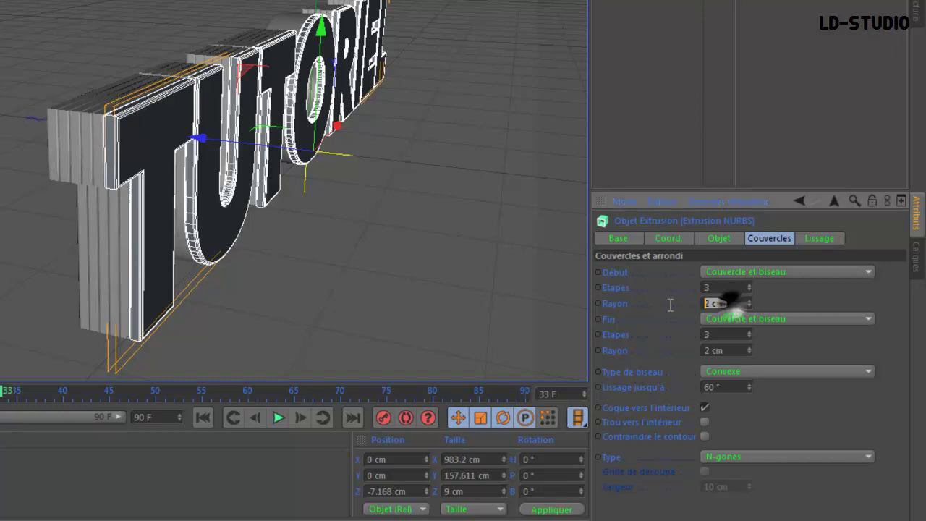
{"action": "type", "text": "5"}
{"action": "key", "text": "Return"}
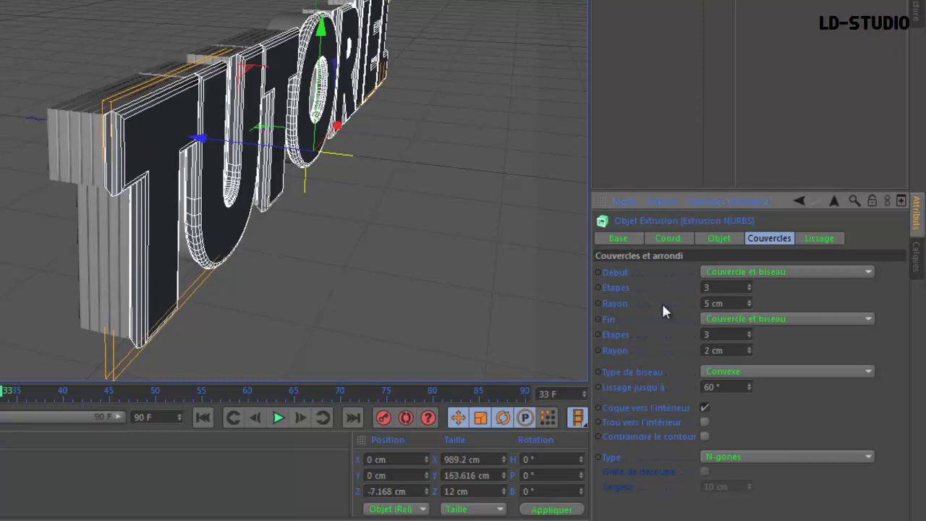
{"action": "double_click", "coordinate": [730, 350]}
{"action": "type", "text": "5"}
{"action": "key", "text": "Return"}
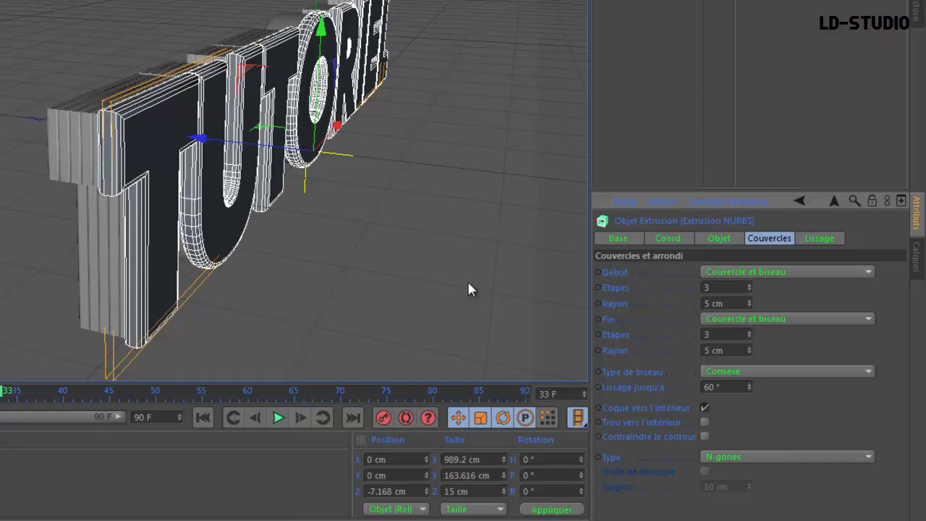
Step: Deepen the front Extrusion NURBS until it encloses the cloned layers, setting its Z movement to 40 cm
{"action": "left_click", "coordinate": [719, 240]}
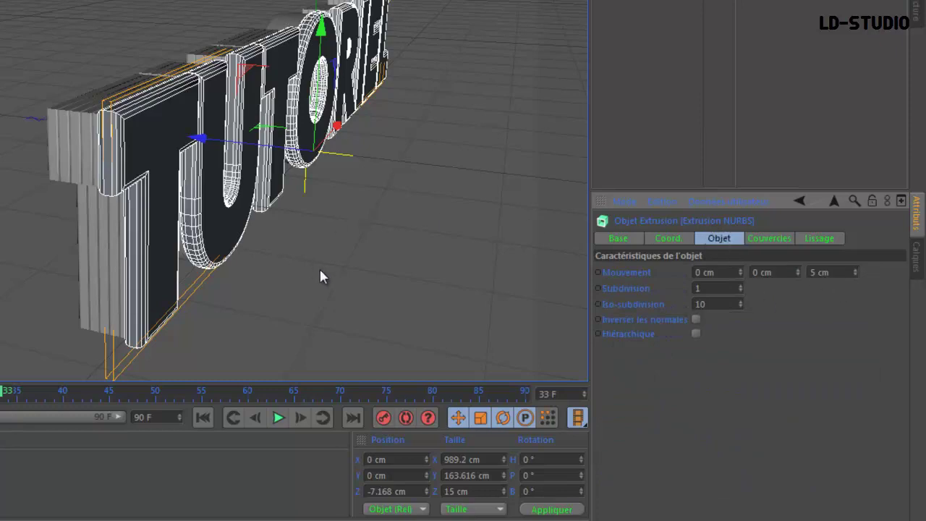
{"action": "left_click_drag", "start_coordinate": [321, 275], "coordinate": [384, 267], "text": "alt"}
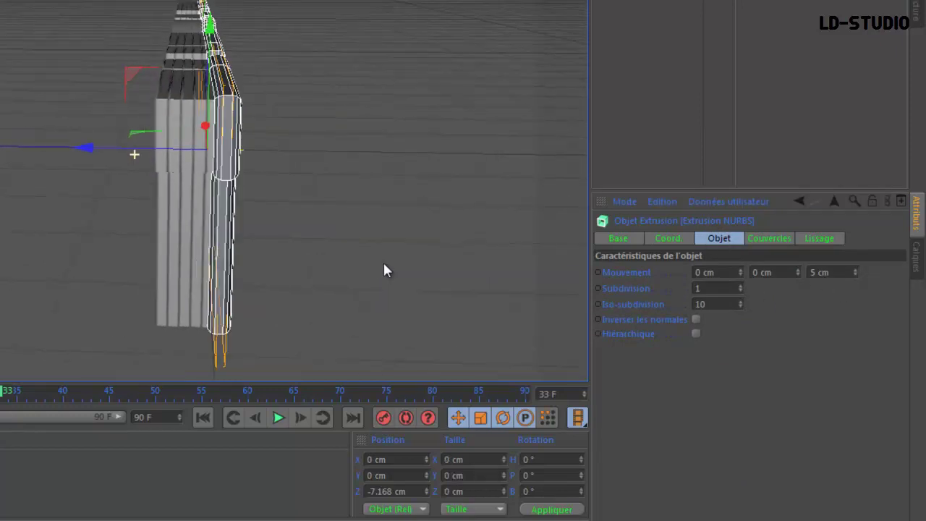
{"action": "left_click", "coordinate": [857, 272]}
{"action": "left_click", "coordinate": [857, 272]}
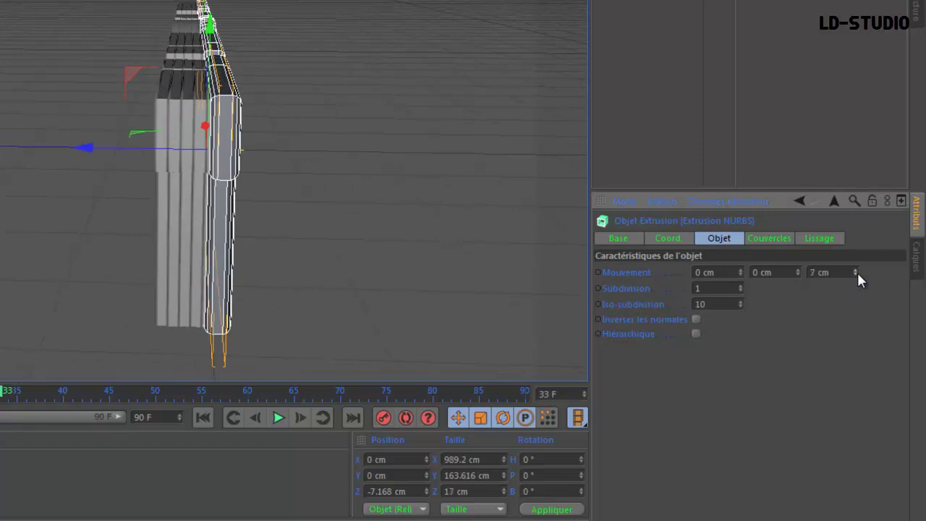
{"action": "left_click", "coordinate": [857, 271]}
{"action": "left_click", "coordinate": [857, 272]}
{"action": "left_click", "coordinate": [857, 272]}
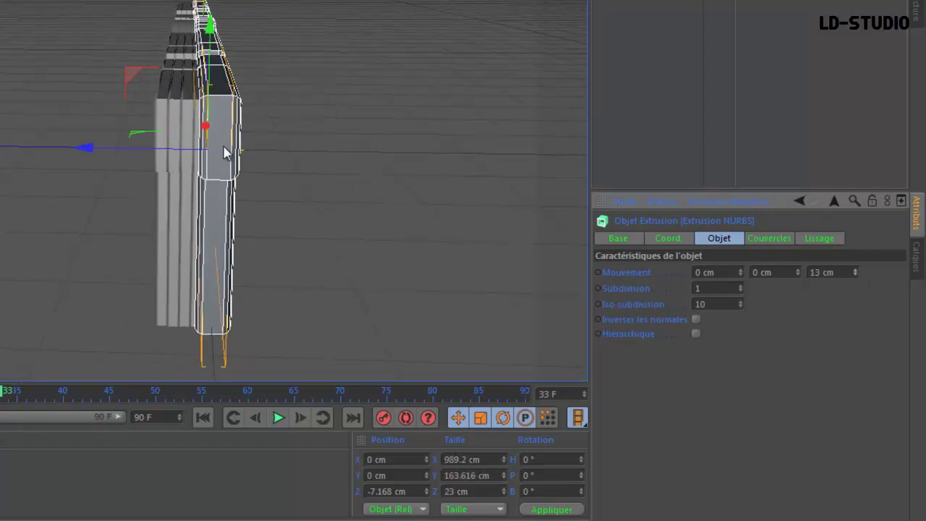
{"action": "left_click", "coordinate": [854, 270]}
{"action": "left_click", "coordinate": [854, 270]}
{"action": "left_click", "coordinate": [854, 270]}
{"action": "left_click", "coordinate": [854, 270]}
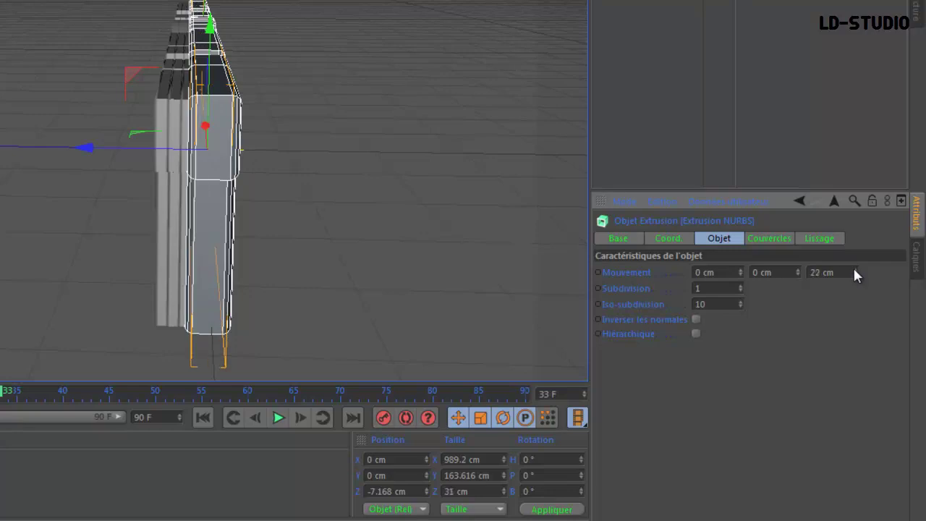
{"action": "left_click", "coordinate": [854, 270]}
{"action": "left_click", "coordinate": [854, 270]}
{"action": "left_click", "coordinate": [855, 269]}
{"action": "left_click", "coordinate": [854, 270]}
{"action": "left_click", "coordinate": [854, 270]}
{"action": "left_click", "coordinate": [854, 270]}
{"action": "left_click", "coordinate": [854, 270]}
{"action": "left_click", "coordinate": [854, 270]}
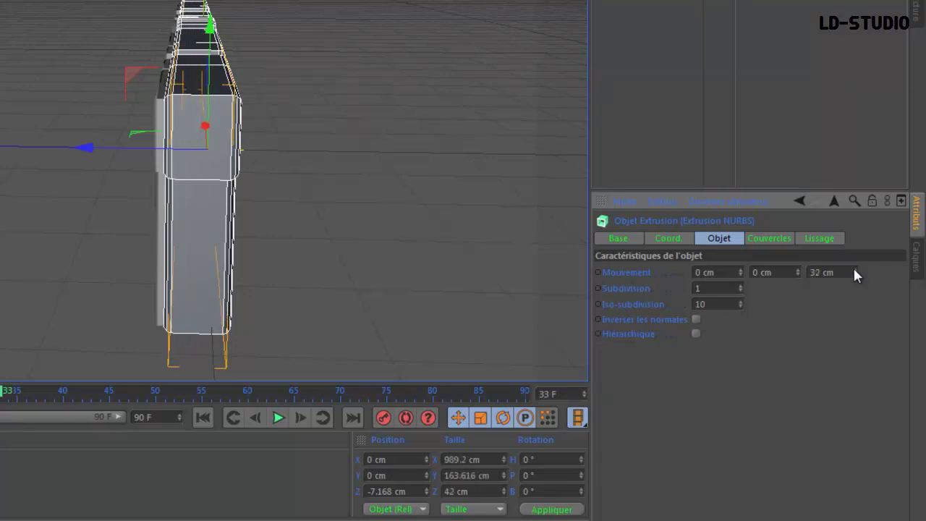
{"action": "left_click", "coordinate": [854, 270]}
{"action": "left_click", "coordinate": [854, 269]}
{"action": "left_click", "coordinate": [854, 270]}
{"action": "left_click", "coordinate": [854, 270]}
{"action": "left_click", "coordinate": [854, 270]}
{"action": "left_click", "coordinate": [854, 270]}
{"action": "left_click", "coordinate": [854, 270]}
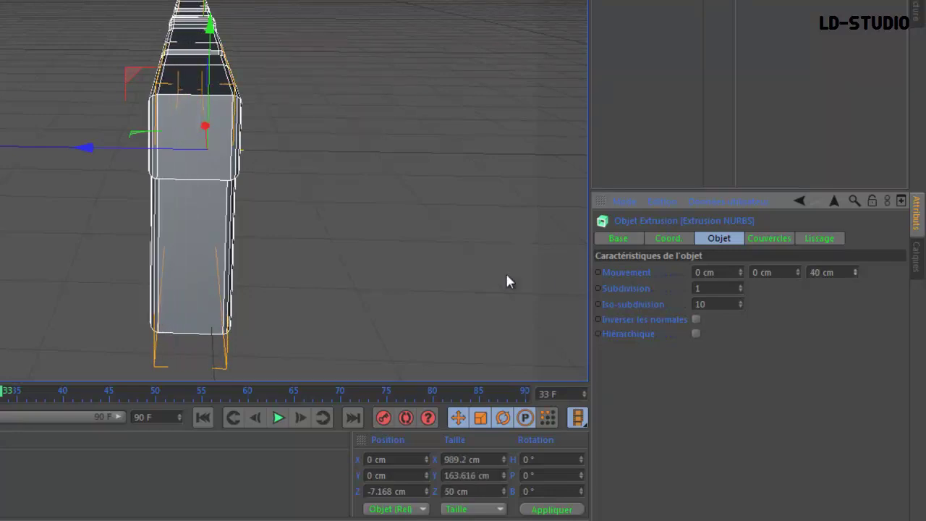
Step: Check the reveal by returning to frame 0, selecting the mask Spline inside the Cloneur and scrubbing to frame 18
{"action": "left_click_drag", "start_coordinate": [357, 268], "coordinate": [383, 346], "text": "alt"}
{"action": "left_click_drag", "start_coordinate": [405, 299], "coordinate": [157, 268], "text": "alt"}
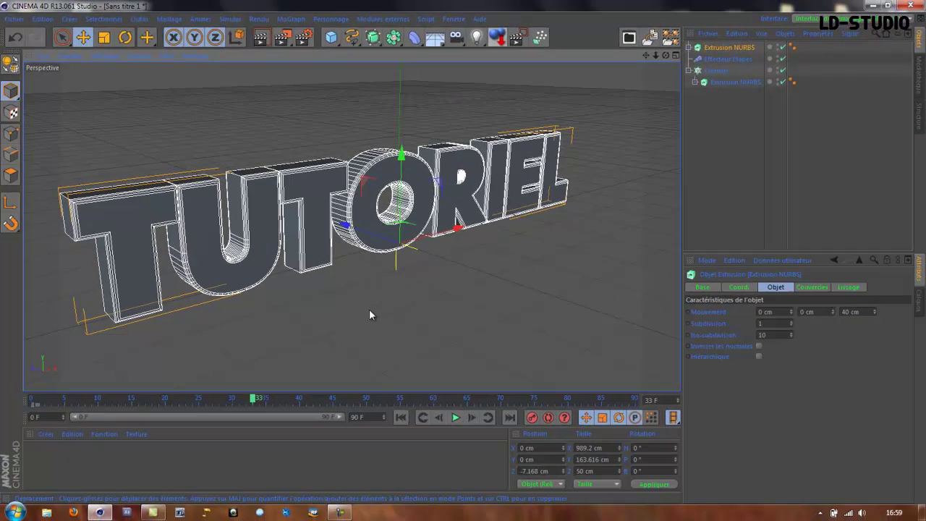
{"action": "left_click", "coordinate": [250, 397]}
{"action": "left_click_drag", "start_coordinate": [251, 399], "coordinate": [29, 407]}
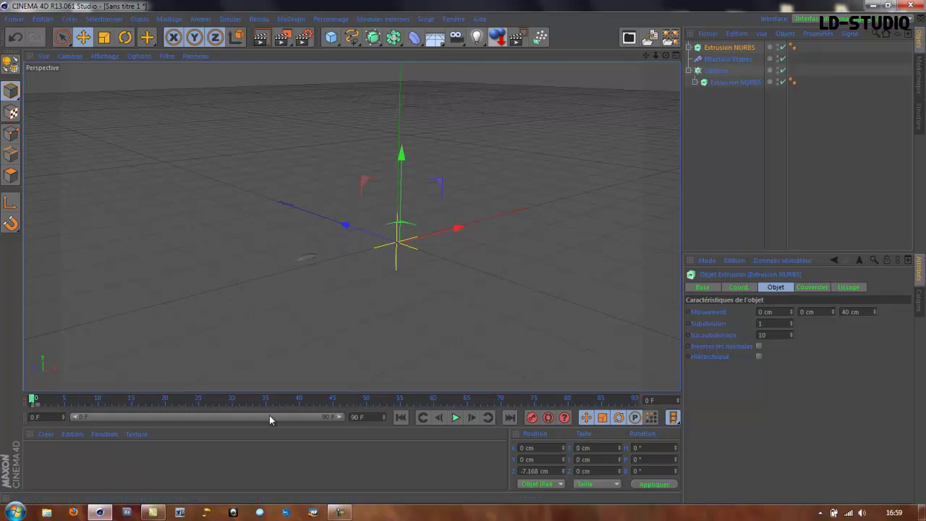
{"action": "left_click", "coordinate": [693, 82]}
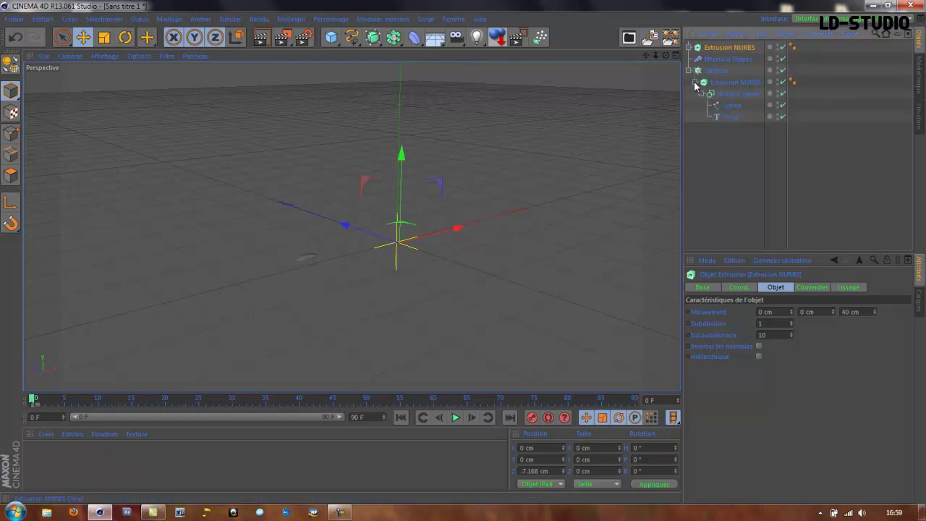
{"action": "left_click", "coordinate": [732, 106]}
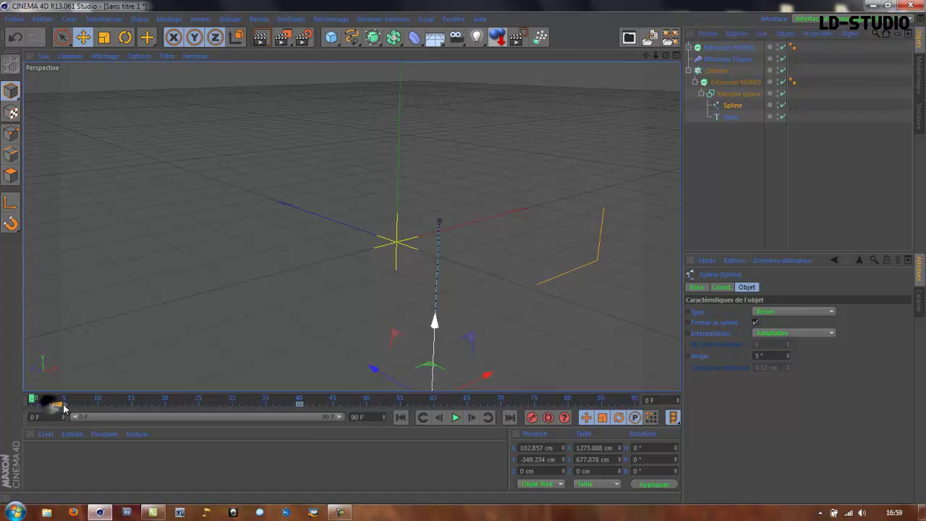
{"action": "left_click_drag", "start_coordinate": [29, 402], "coordinate": [153, 413]}
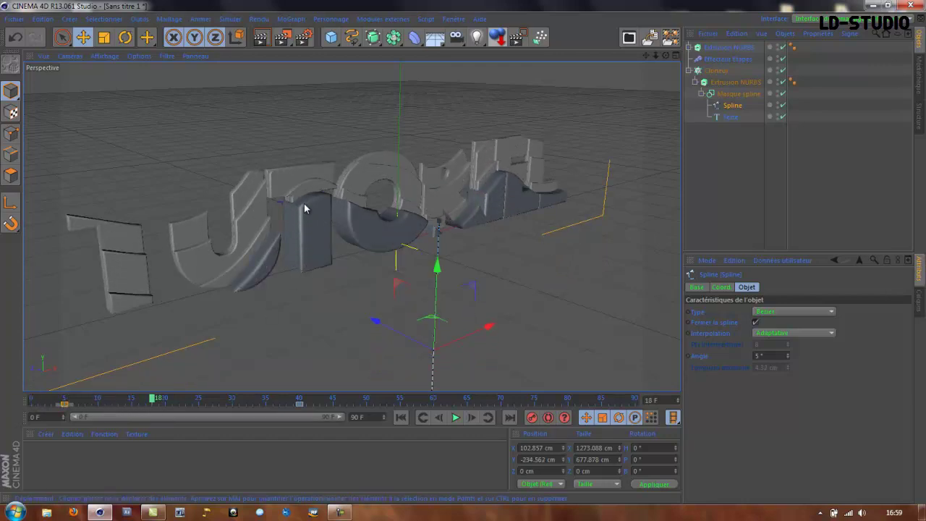
Step: Shift both keys of the front extrusion's mask Spline to frames 13 and 53 and scrub to frame 56
{"action": "left_click", "coordinate": [689, 47]}
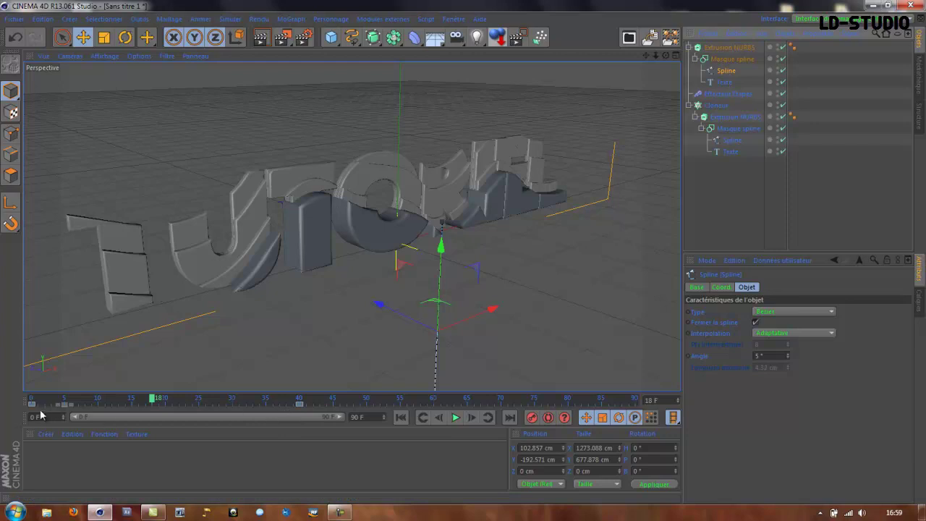
{"action": "mouse_move", "coordinate": [33, 405]}
{"action": "left_mouse_down"}
{"action": "mouse_move", "coordinate": [46, 409]}
{"action": "mouse_move", "coordinate": [38, 409]}
{"action": "left_mouse_up"}
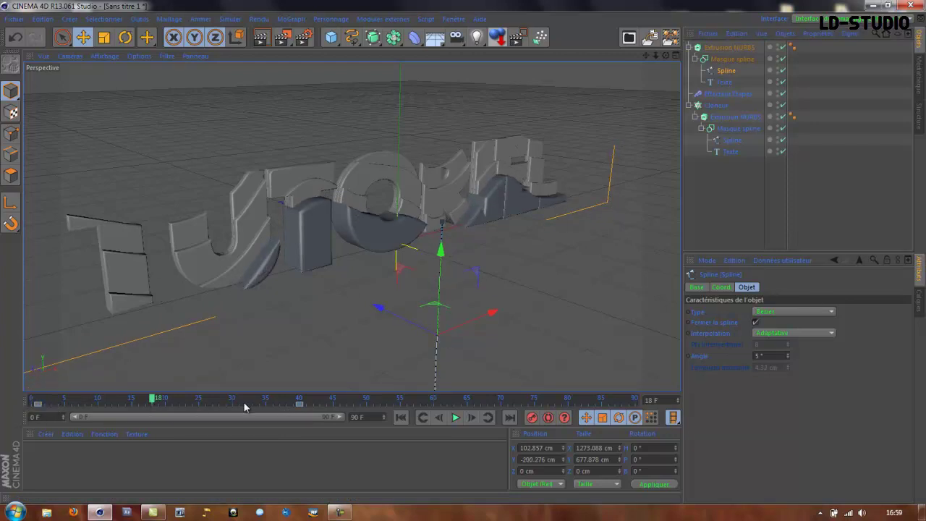
{"action": "mouse_move", "coordinate": [301, 407]}
{"action": "left_mouse_down"}
{"action": "mouse_move", "coordinate": [319, 406]}
{"action": "mouse_move", "coordinate": [302, 412]}
{"action": "left_mouse_up"}
{"action": "left_click_drag", "start_coordinate": [38, 407], "coordinate": [31, 406]}
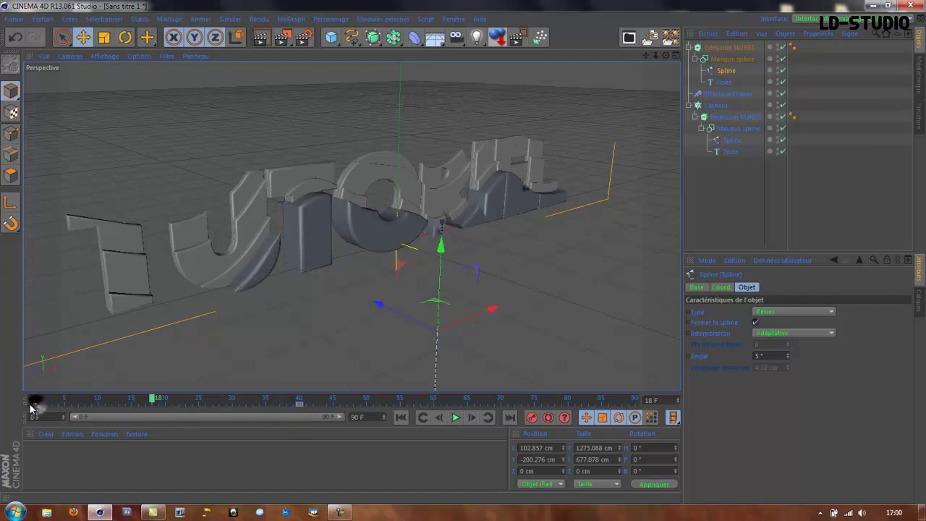
{"action": "mouse_move", "coordinate": [324, 406]}
{"action": "left_mouse_down"}
{"action": "mouse_move", "coordinate": [51, 402]}
{"action": "mouse_move", "coordinate": [73, 405]}
{"action": "left_mouse_up"}
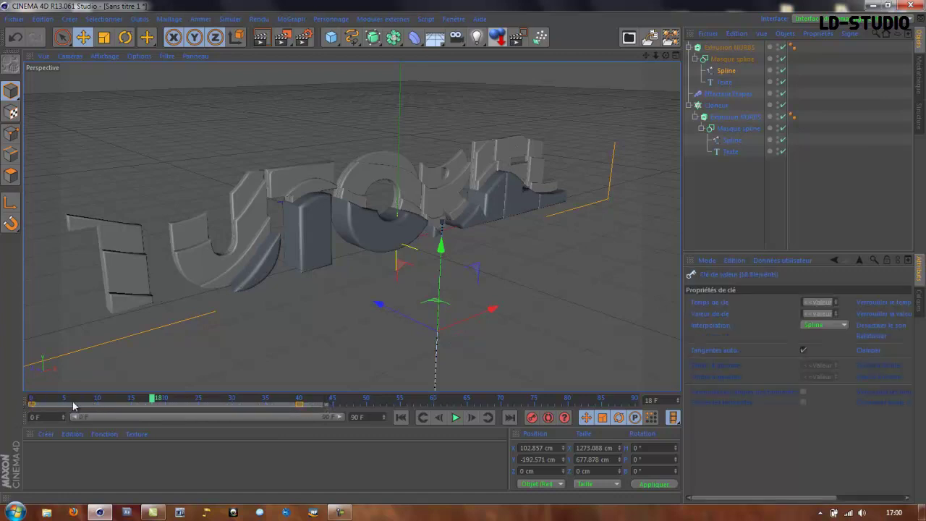
{"action": "left_click_drag", "start_coordinate": [197, 405], "coordinate": [289, 410]}
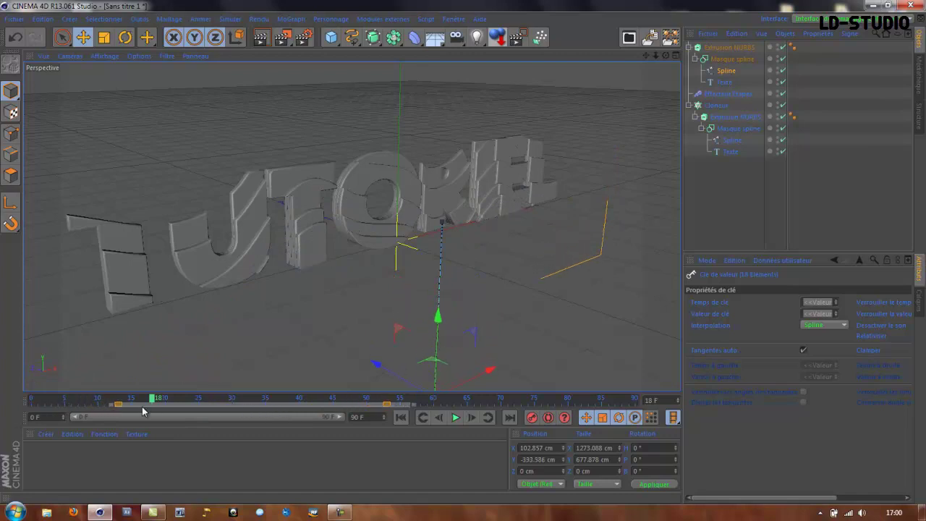
{"action": "left_click_drag", "start_coordinate": [153, 403], "coordinate": [406, 451]}
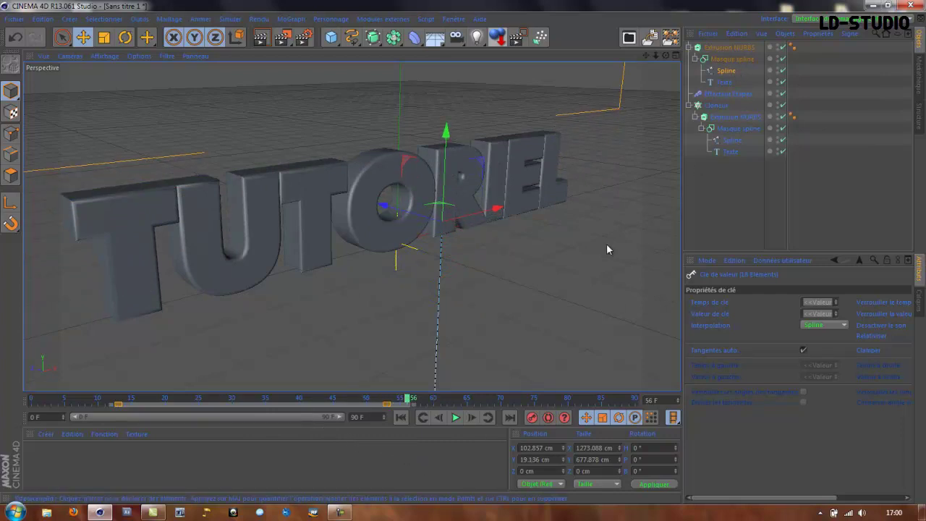
Step: Scrub to frame 30 and move the end key of the Cloneur's mask Spline to frame 60
{"action": "left_click", "coordinate": [734, 140]}
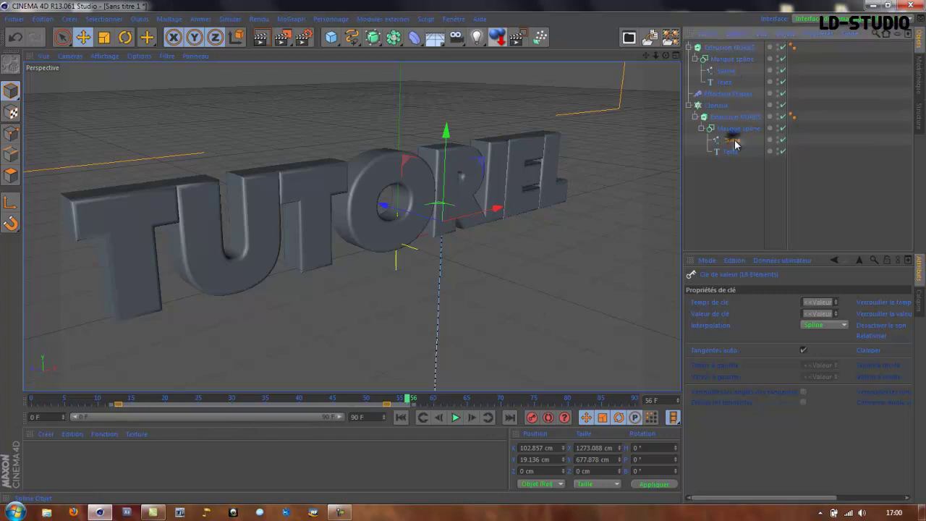
{"action": "left_click_drag", "start_coordinate": [406, 402], "coordinate": [231, 434]}
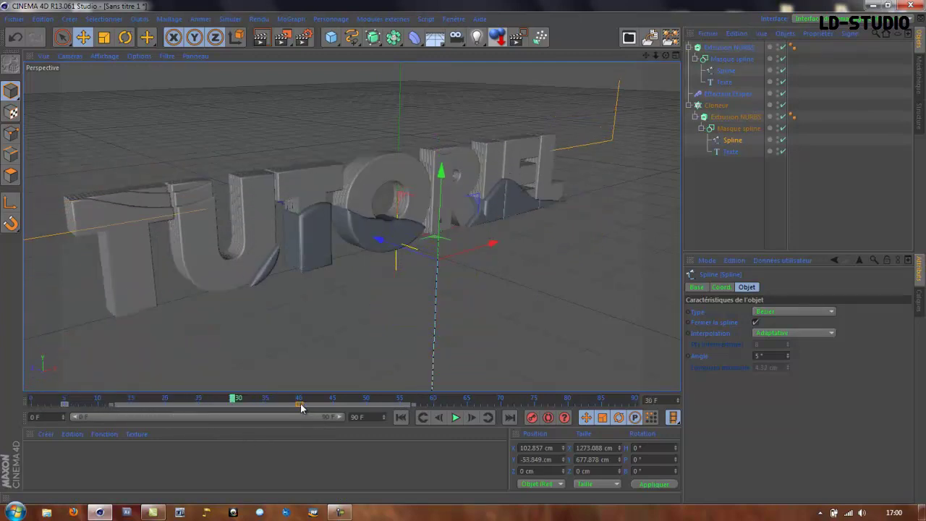
{"action": "left_click_drag", "start_coordinate": [301, 407], "coordinate": [442, 416]}
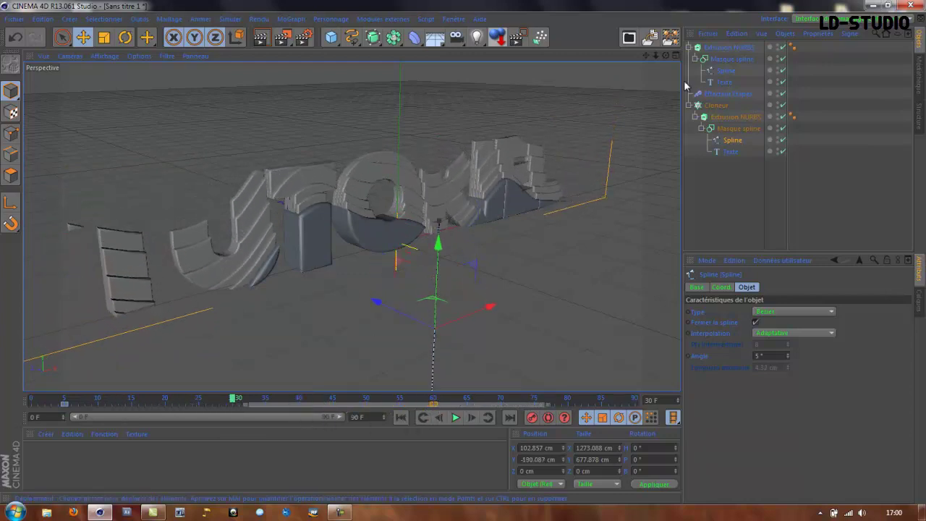
Step: Move the front extrusion's mask Spline keys to frames 30 and 61, and check the letters at frame 33
{"action": "left_click", "coordinate": [727, 71]}
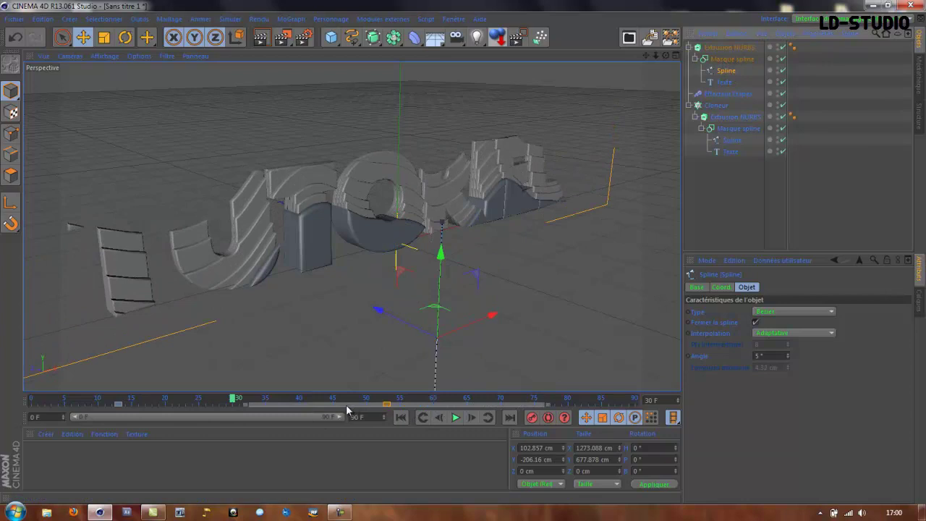
{"action": "mouse_move", "coordinate": [432, 405]}
{"action": "left_mouse_down"}
{"action": "mouse_move", "coordinate": [353, 403]}
{"action": "mouse_move", "coordinate": [461, 405]}
{"action": "left_mouse_up"}
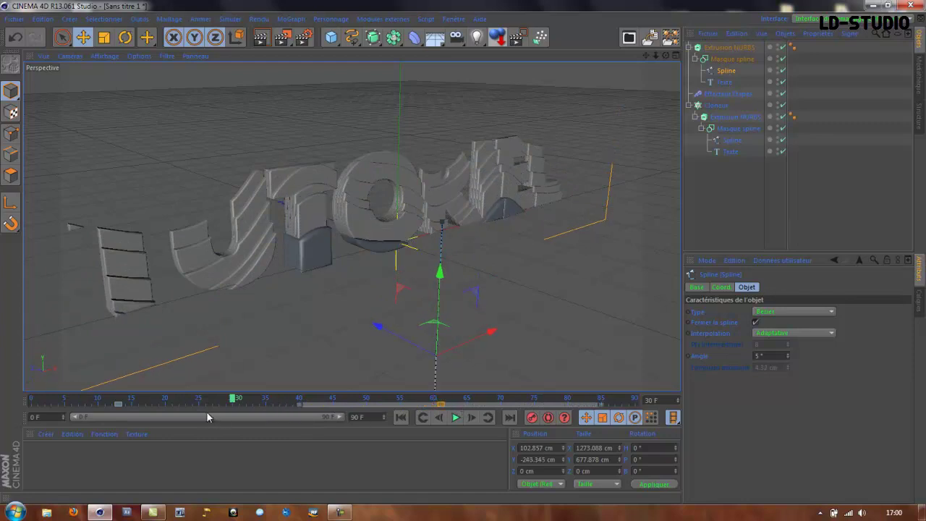
{"action": "mouse_move", "coordinate": [118, 404]}
{"action": "left_mouse_down"}
{"action": "mouse_move", "coordinate": [237, 405]}
{"action": "mouse_move", "coordinate": [63, 399]}
{"action": "mouse_move", "coordinate": [224, 401]}
{"action": "mouse_move", "coordinate": [425, 431]}
{"action": "mouse_move", "coordinate": [253, 457]}
{"action": "left_mouse_up"}
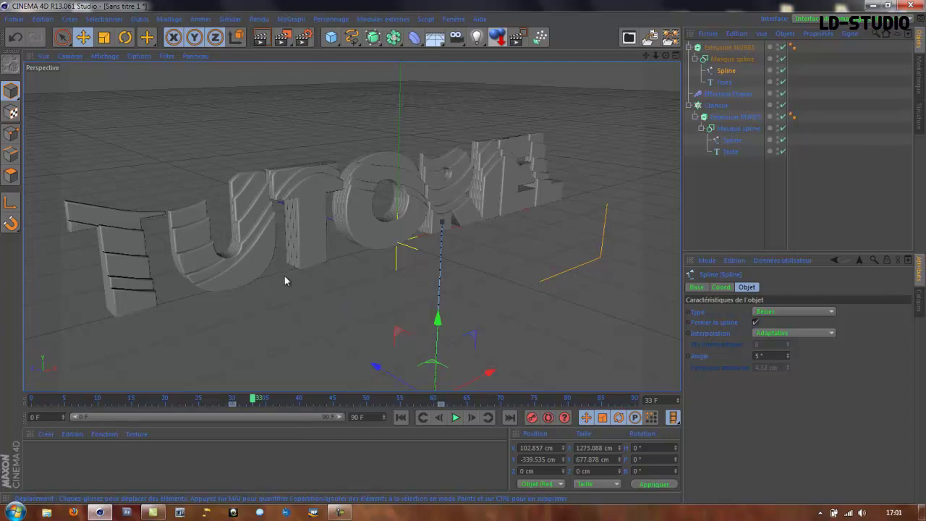
{"action": "left_click_drag", "start_coordinate": [284, 276], "coordinate": [302, 286], "text": "alt"}
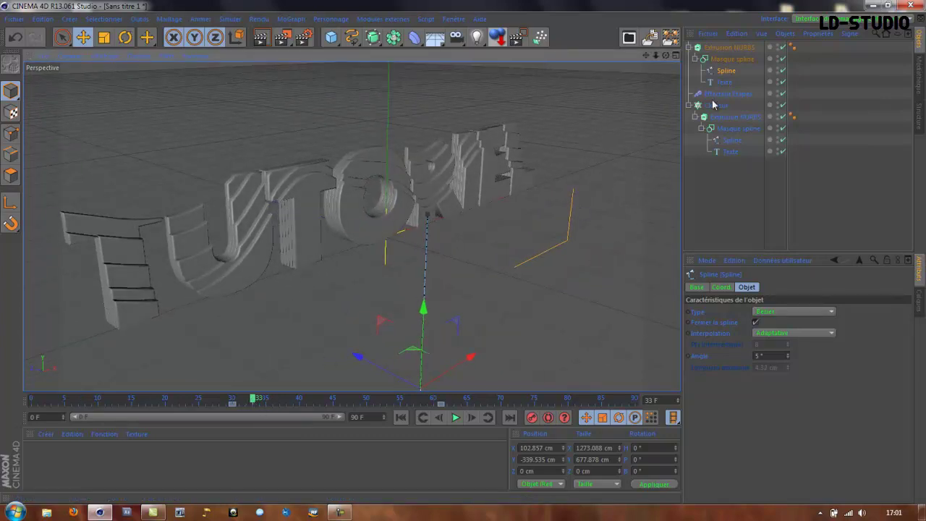
Step: Create a new material with specularity disabled and reflection enabled, using a Fresnel texture for the reflection
{"action": "left_click", "coordinate": [690, 47]}
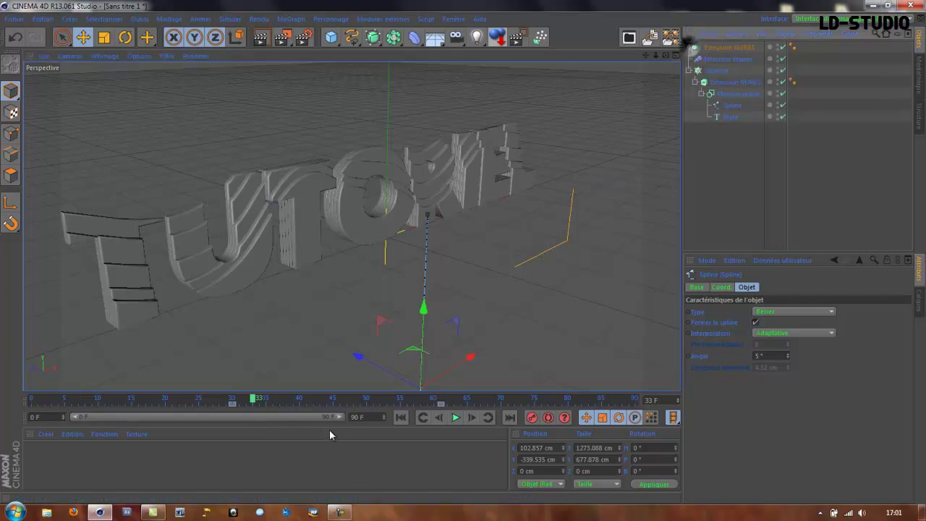
{"action": "double_click", "coordinate": [287, 452]}
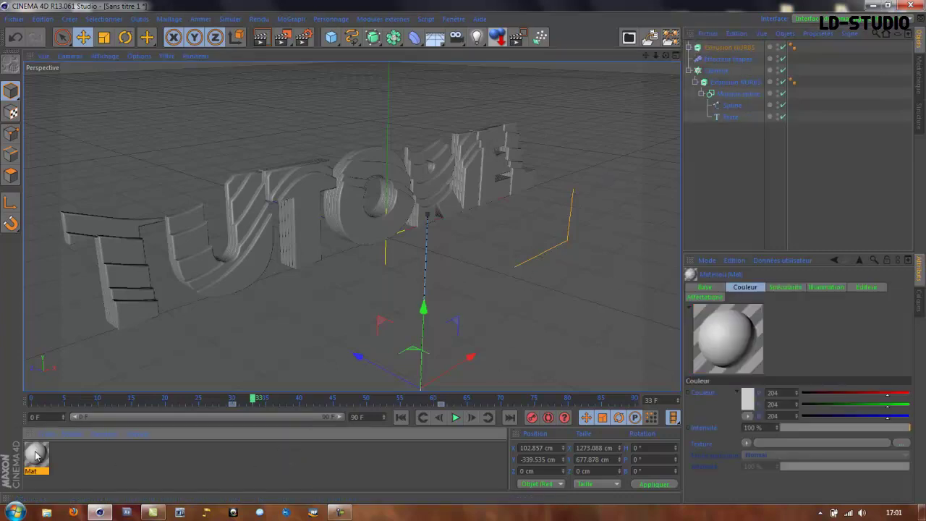
{"action": "double_click", "coordinate": [36, 454]}
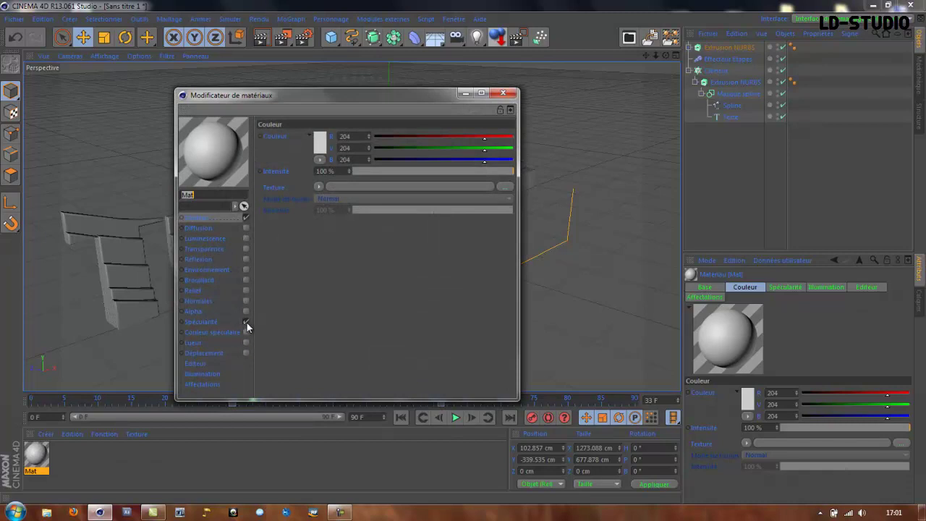
{"action": "left_click", "coordinate": [246, 321]}
{"action": "left_click", "coordinate": [245, 259]}
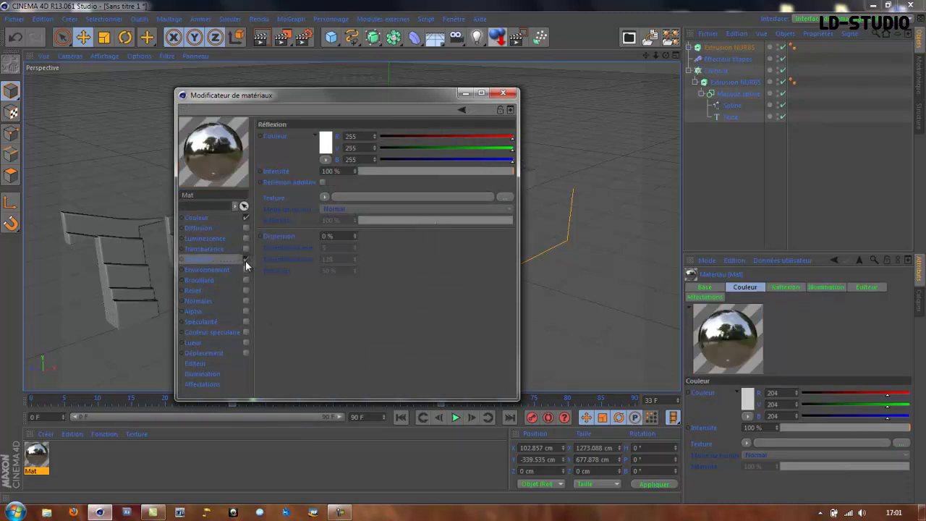
{"action": "left_click", "coordinate": [323, 200]}
{"action": "left_click", "coordinate": [334, 331]}
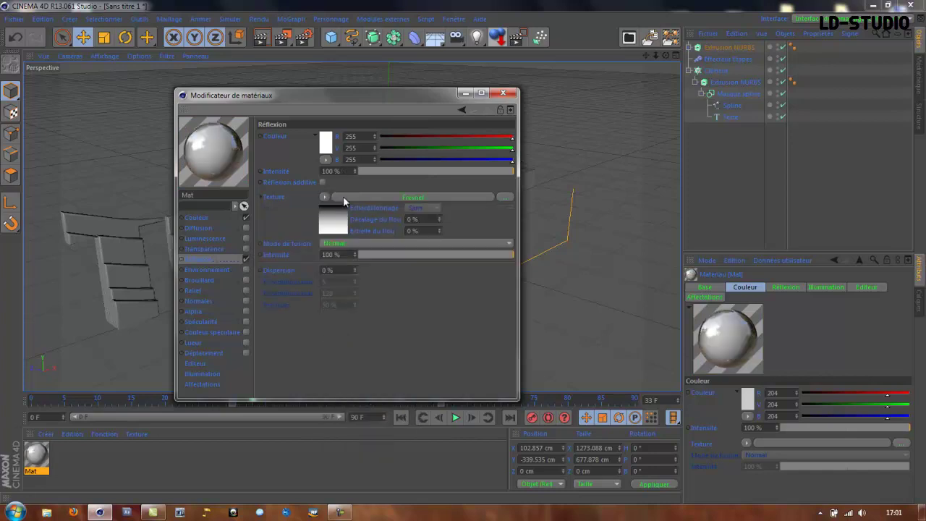
Step: Set both the reflection intensity and its Fresnel texture intensity to 20 %, and close the material editor
{"action": "double_click", "coordinate": [351, 172]}
{"action": "type", "text": "20"}
{"action": "double_click", "coordinate": [344, 254]}
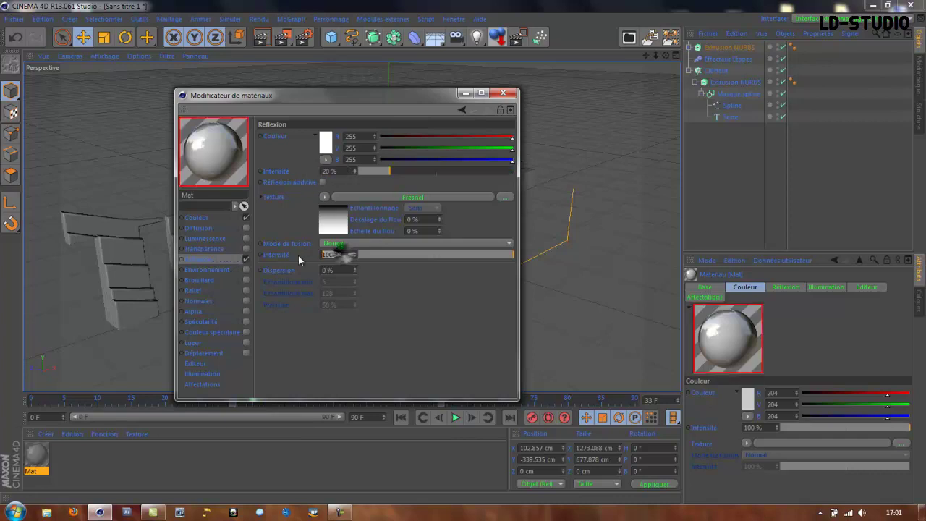
{"action": "type", "text": "20"}
{"action": "key", "text": "Return"}
{"action": "left_click", "coordinate": [506, 93]}
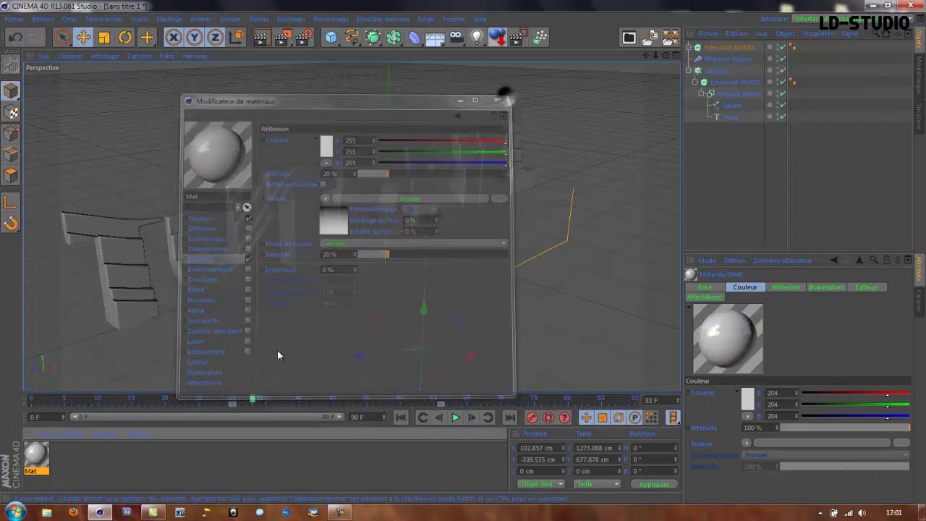
Step: Apply the reflective material Mat to the front Extrusion NURBS and scrub the timeline to frame 31
{"action": "left_click_drag", "start_coordinate": [36, 462], "coordinate": [721, 49]}
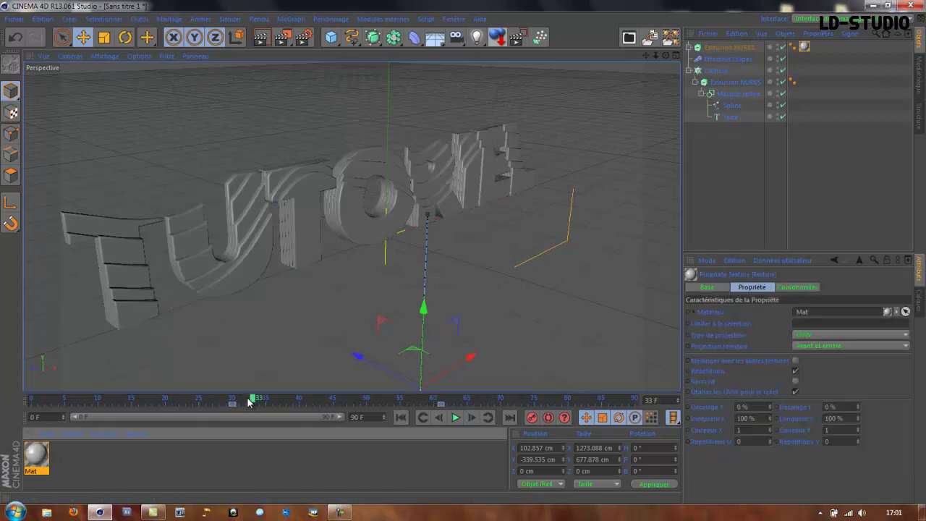
{"action": "mouse_move", "coordinate": [248, 402]}
{"action": "left_mouse_down"}
{"action": "mouse_move", "coordinate": [441, 398]}
{"action": "mouse_move", "coordinate": [248, 399]}
{"action": "mouse_move", "coordinate": [206, 409]}
{"action": "mouse_move", "coordinate": [239, 410]}
{"action": "left_mouse_up"}
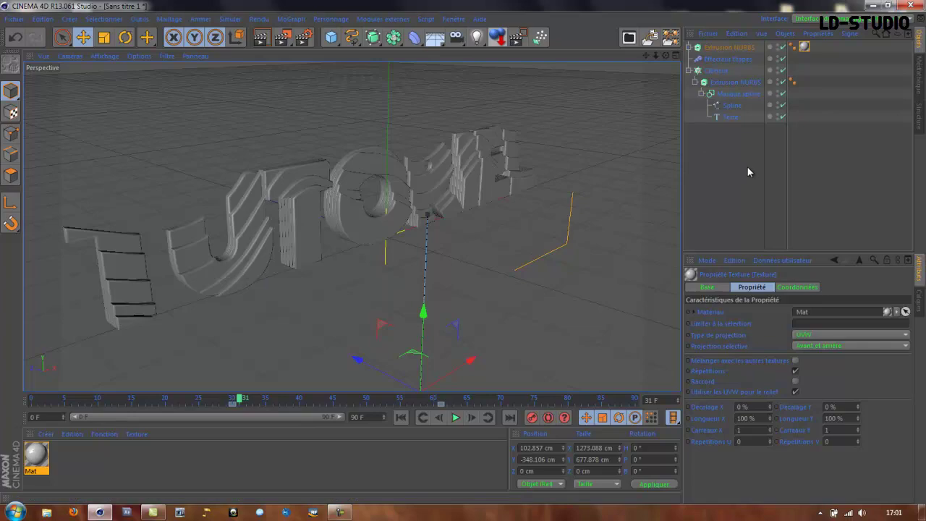
Step: Add an Effecteur Matière to the Cloneur and turn off its scale transformation
{"action": "left_click", "coordinate": [689, 71]}
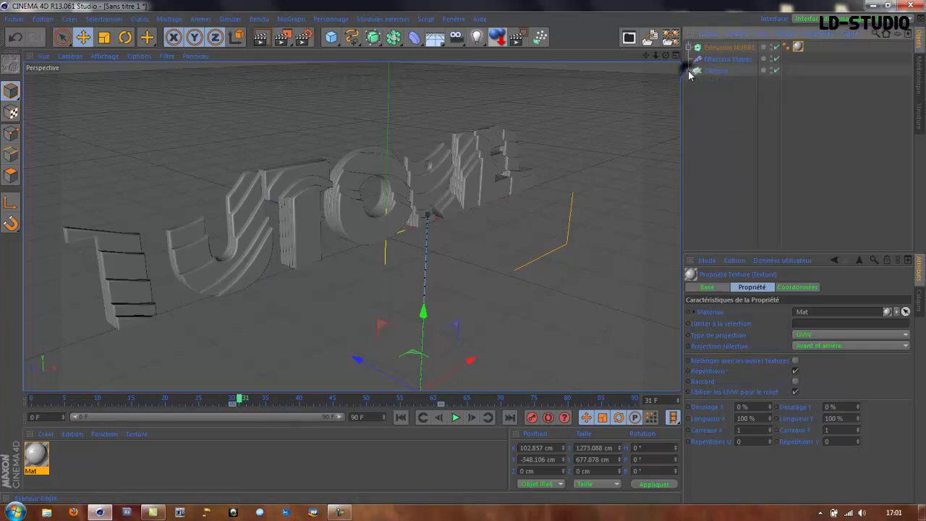
{"action": "left_click", "coordinate": [714, 71]}
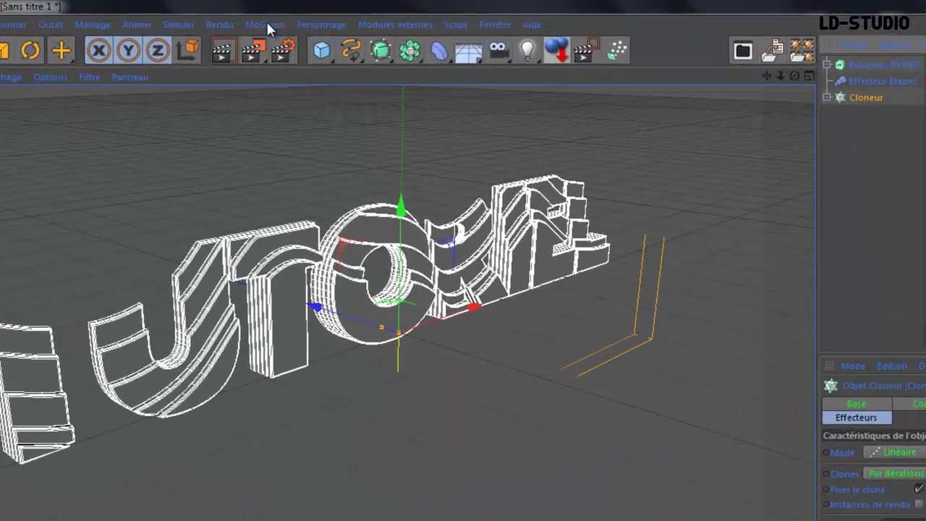
{"action": "left_click", "coordinate": [293, 19]}
{"action": "mouse_move", "coordinate": [271, 54]}
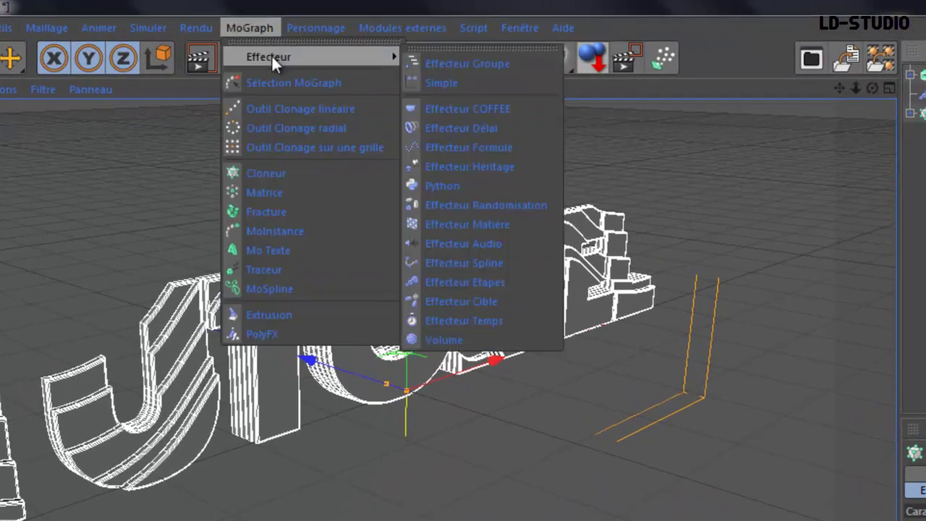
{"action": "left_click", "coordinate": [455, 226]}
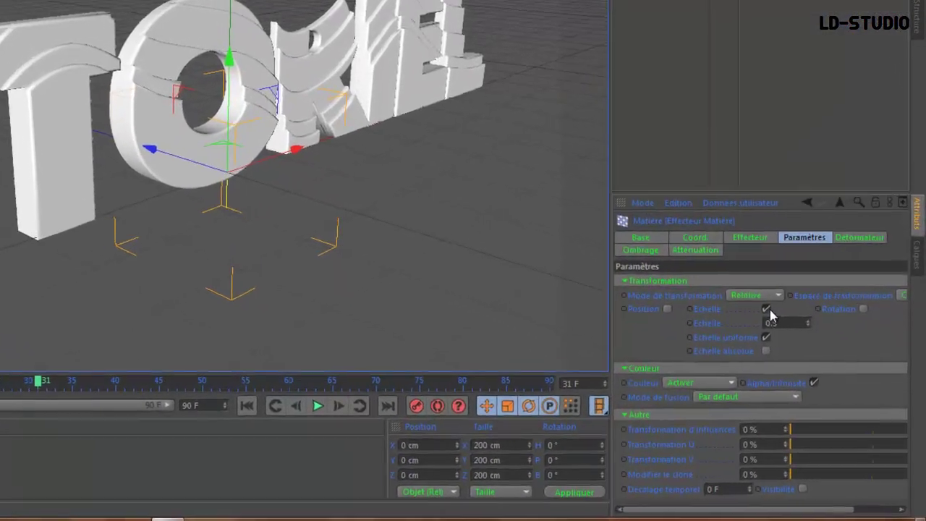
{"action": "left_click", "coordinate": [802, 342]}
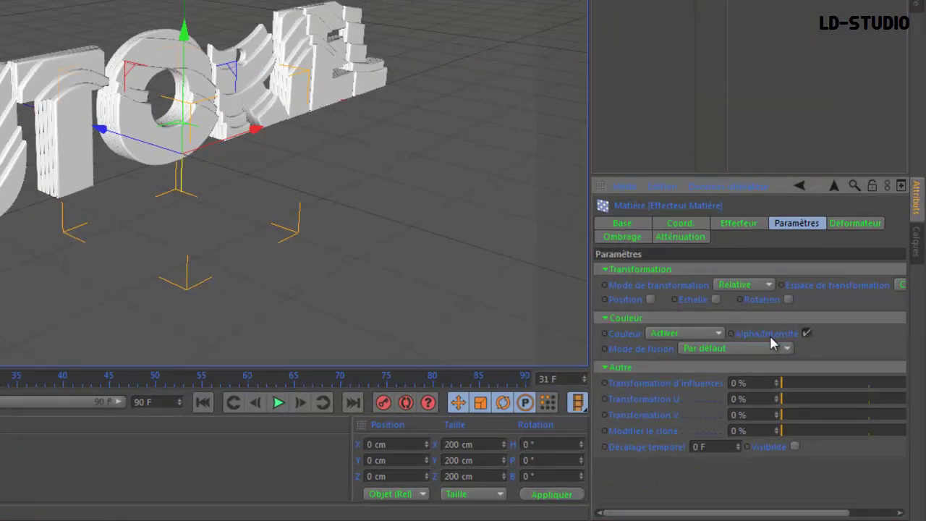
{"action": "left_click", "coordinate": [806, 333]}
Step: Assign a Dégradé as the Effecteur Matière's shading texture, replacing a trial Couleur texture, and check the clones from another angle
{"action": "left_click", "coordinate": [626, 237]}
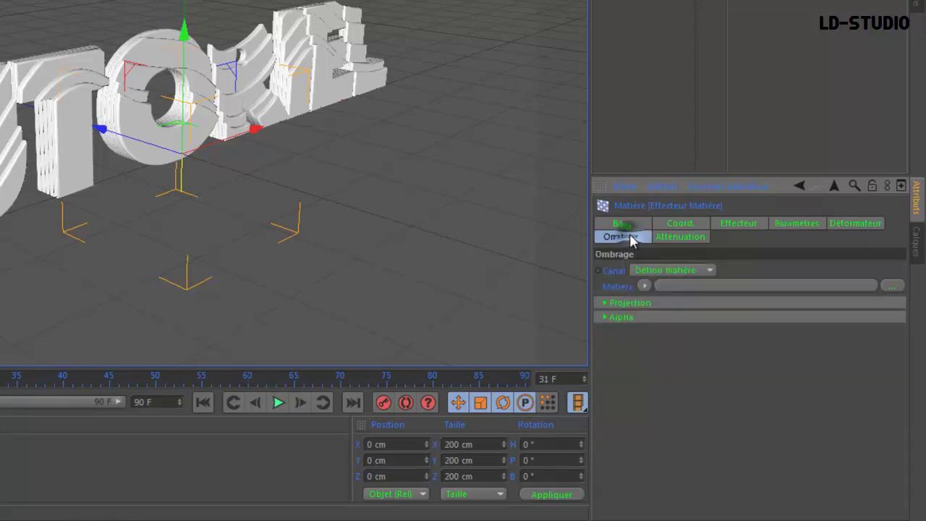
{"action": "left_click", "coordinate": [643, 286]}
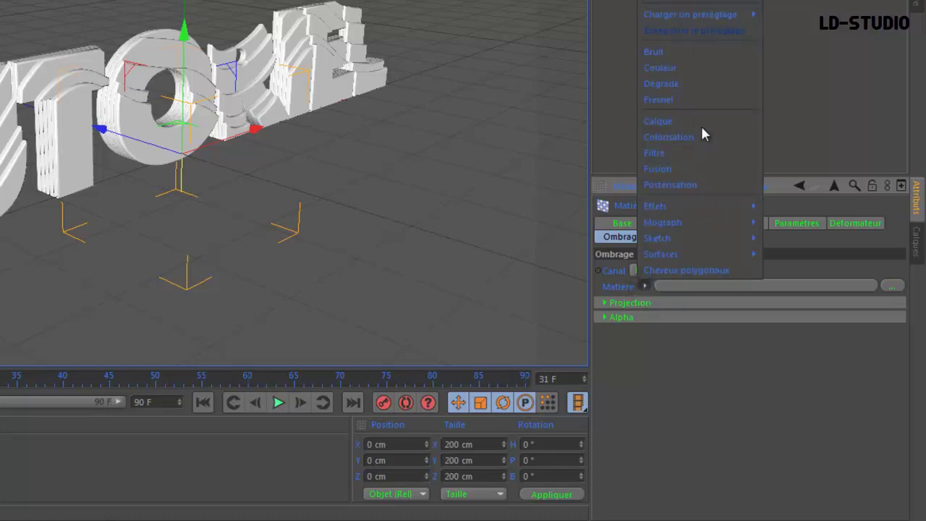
{"action": "left_click", "coordinate": [675, 66]}
{"action": "left_click", "coordinate": [646, 286]}
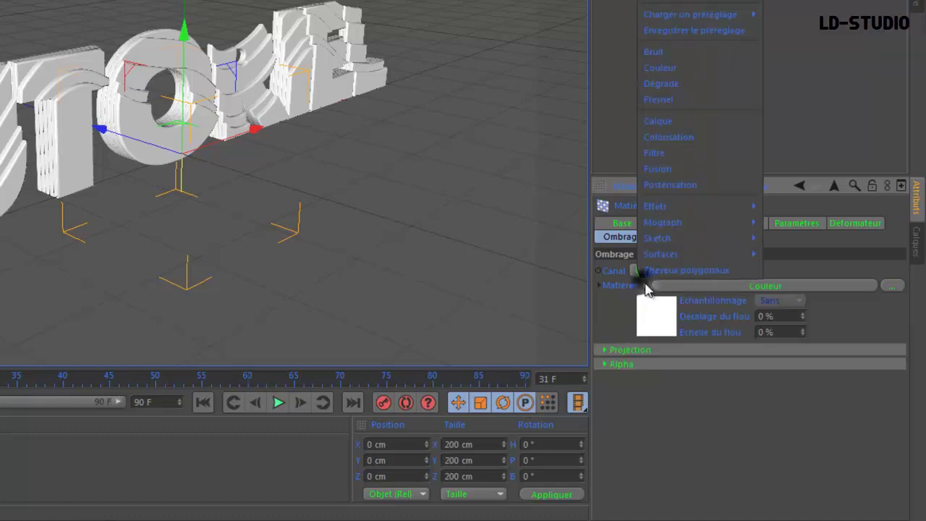
{"action": "left_click", "coordinate": [687, 85]}
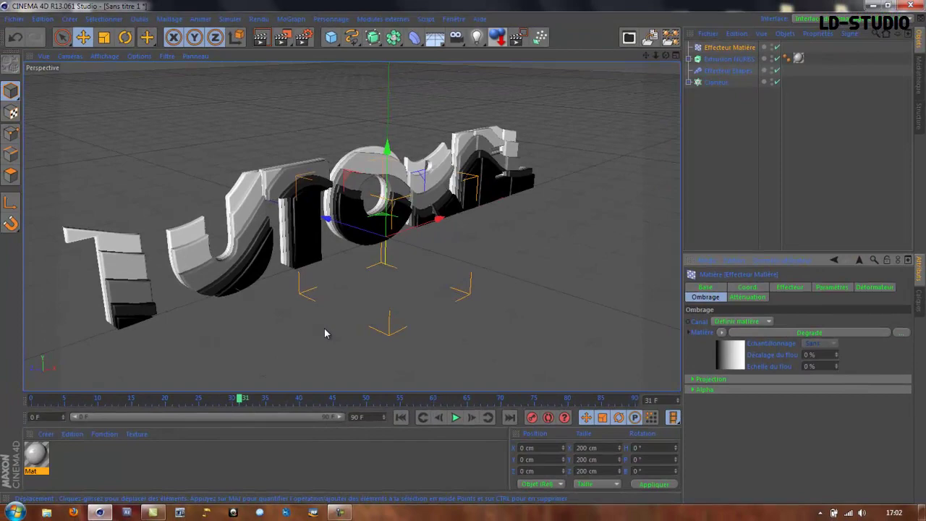
{"action": "left_click_drag", "start_coordinate": [325, 329], "coordinate": [264, 328], "text": "alt"}
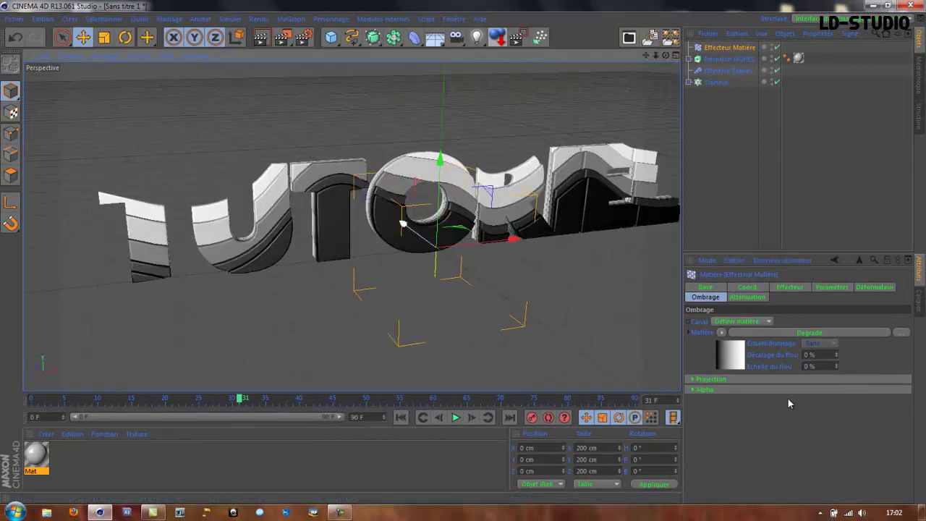
Step: Change the white end of the effector's gradient to red and check the letters at frame 32
{"action": "left_click", "coordinate": [730, 363]}
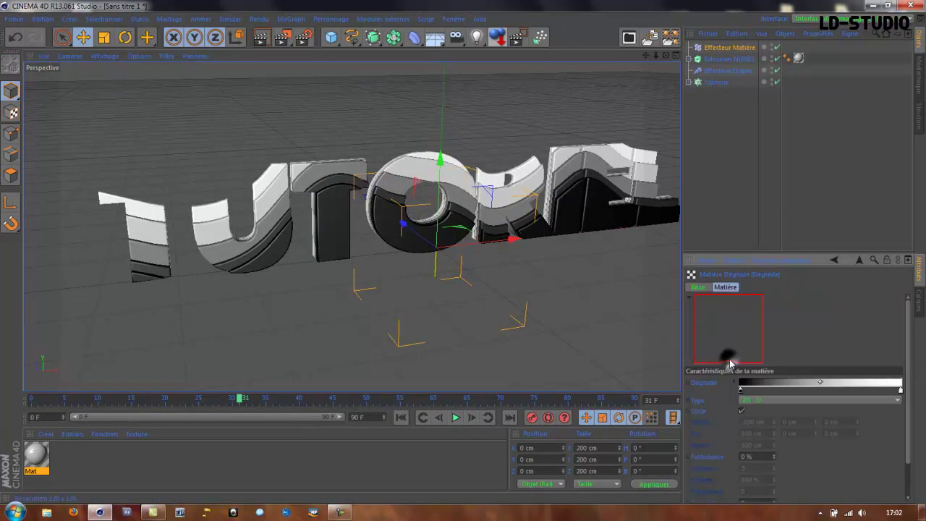
{"action": "double_click", "coordinate": [900, 391]}
{"action": "left_click", "coordinate": [822, 367]}
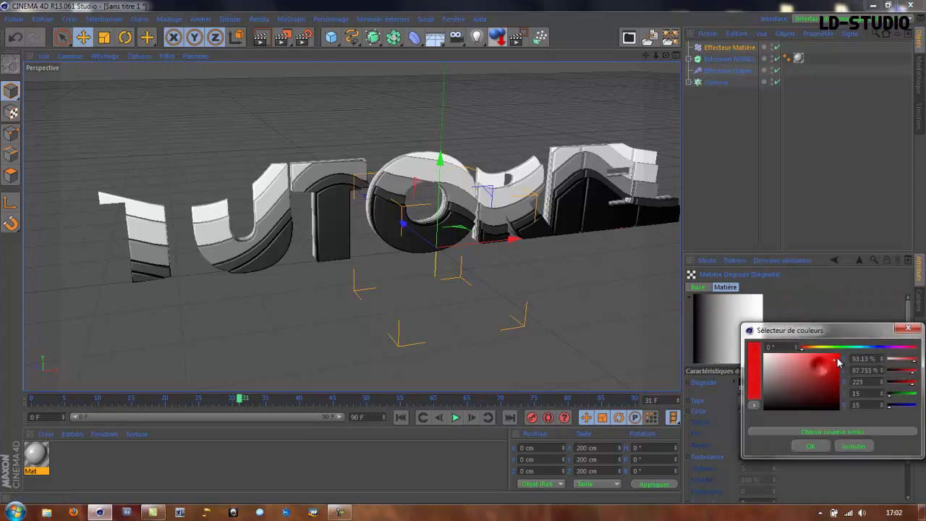
{"action": "left_click", "coordinate": [810, 446]}
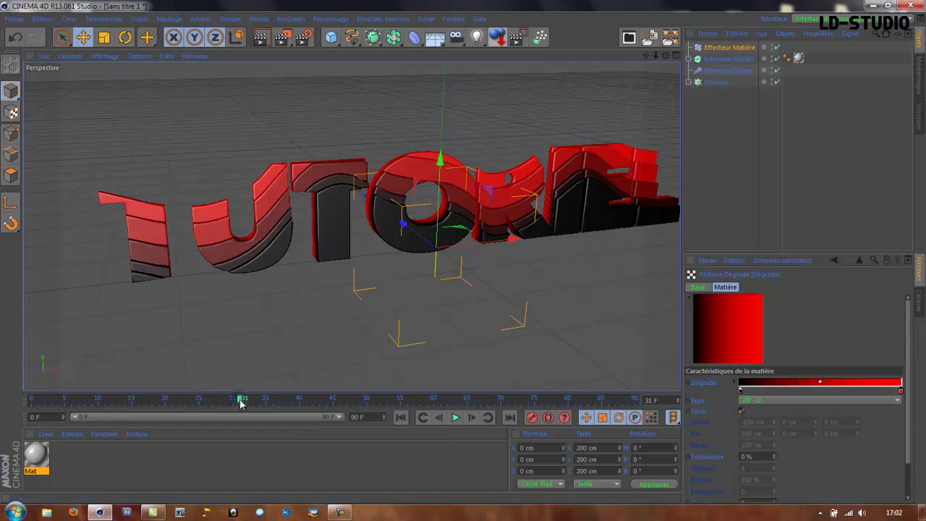
{"action": "mouse_move", "coordinate": [239, 398]}
{"action": "left_mouse_down"}
{"action": "mouse_move", "coordinate": [330, 397]}
{"action": "mouse_move", "coordinate": [265, 399]}
{"action": "mouse_move", "coordinate": [247, 410]}
{"action": "left_mouse_up"}
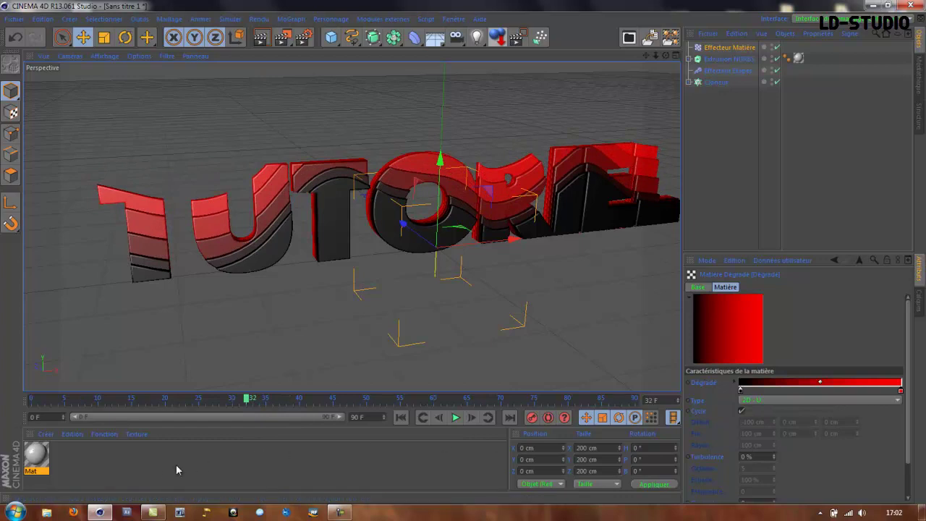
Step: Create a second material with a Dégradé texture in its colour channel, using the gradient type 2D - U
{"action": "double_click", "coordinate": [154, 471]}
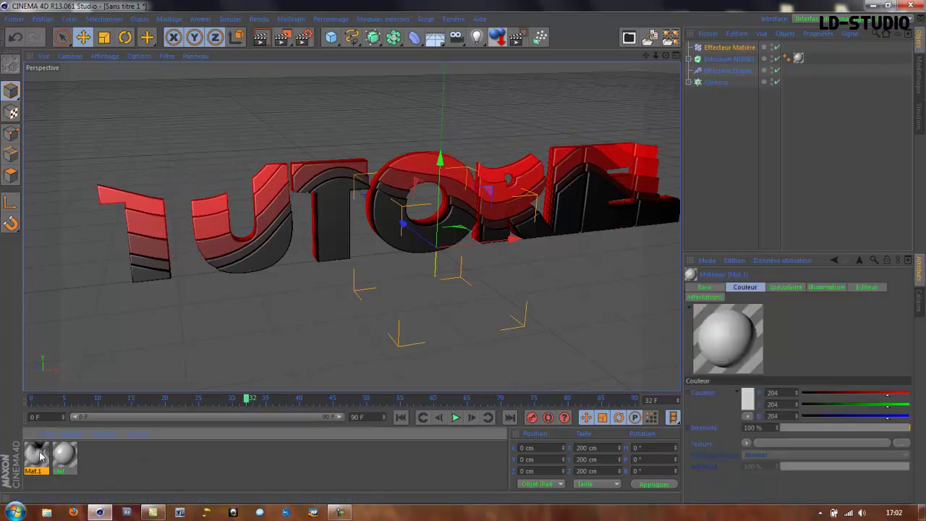
{"action": "double_click", "coordinate": [38, 454]}
{"action": "left_click", "coordinate": [199, 202]}
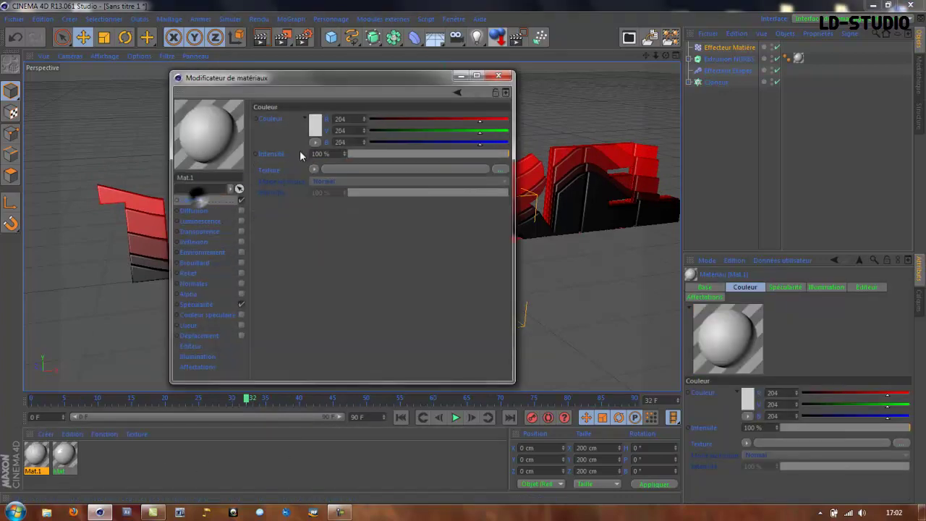
{"action": "left_click", "coordinate": [314, 170]}
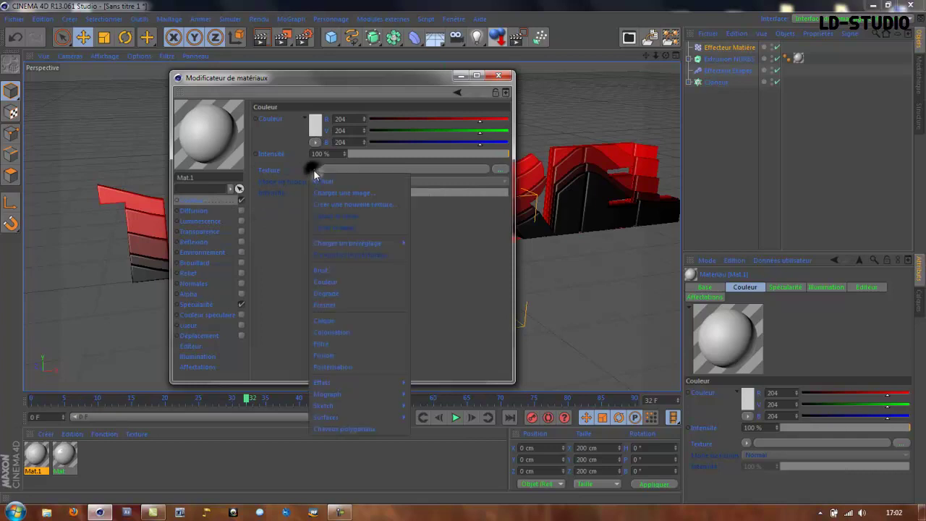
{"action": "left_click", "coordinate": [340, 294]}
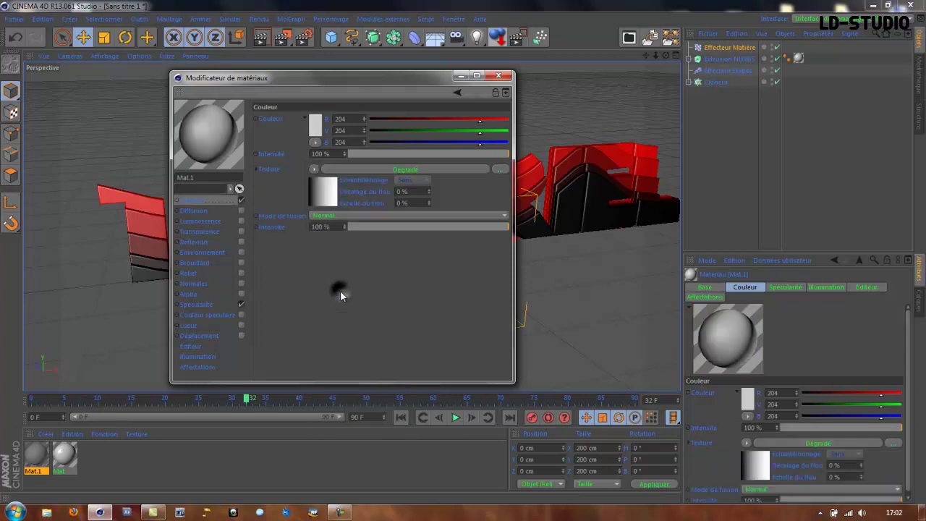
{"action": "left_click", "coordinate": [329, 197]}
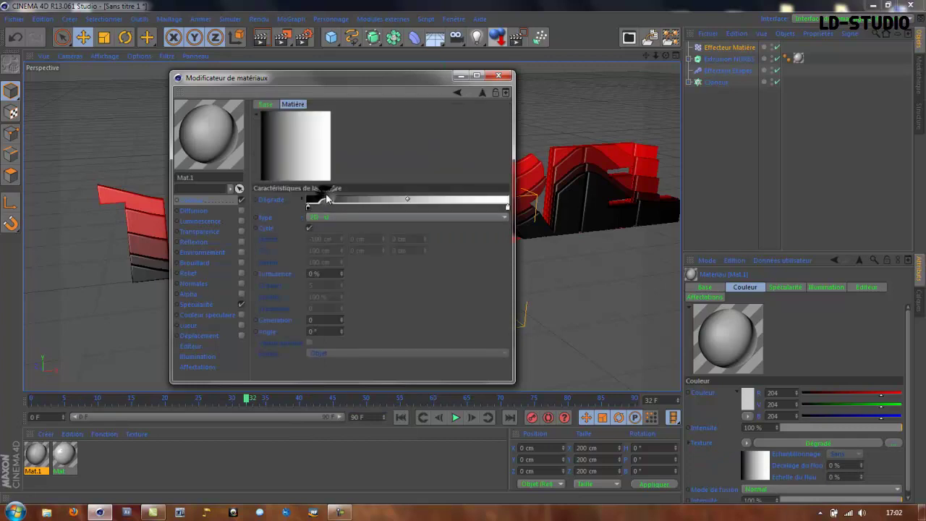
{"action": "left_click", "coordinate": [334, 217]}
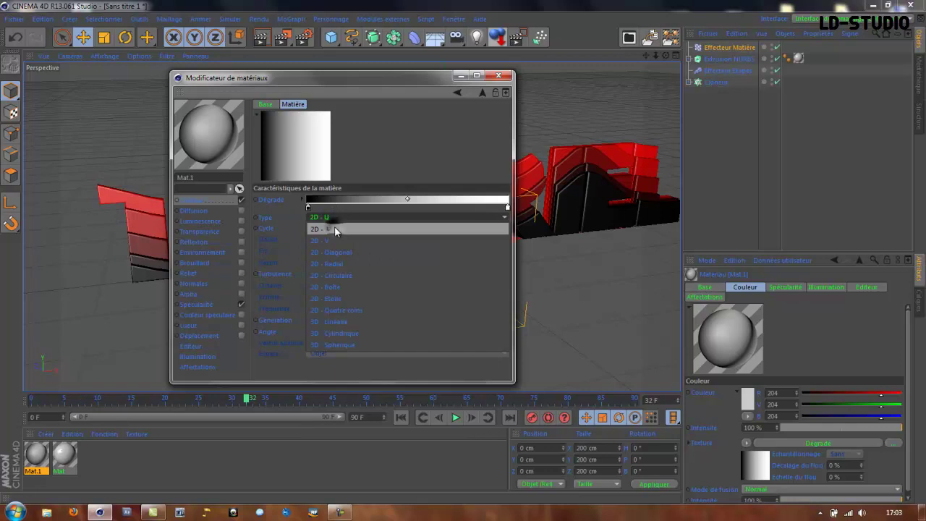
{"action": "left_click", "coordinate": [335, 229]}
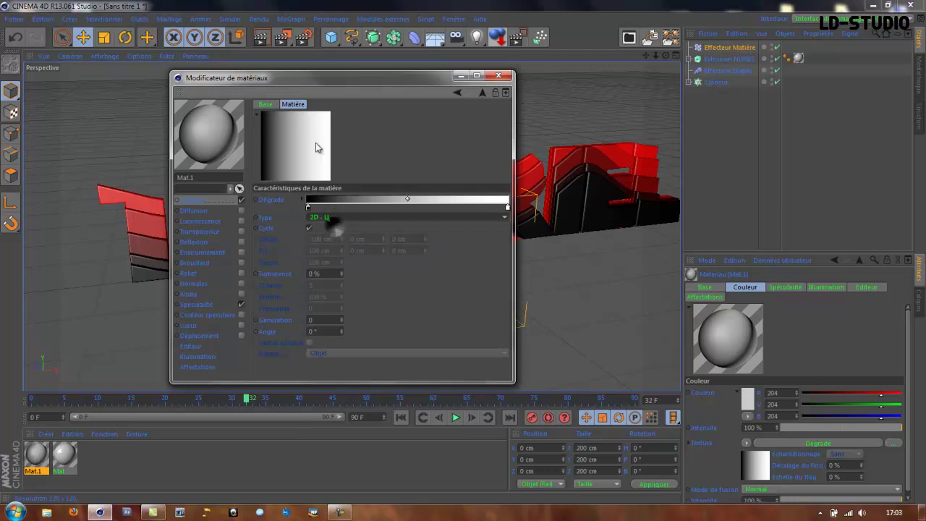
Step: Set the new material's gradient to start in green (13, 228, 71) and end in red
{"action": "double_click", "coordinate": [309, 208]}
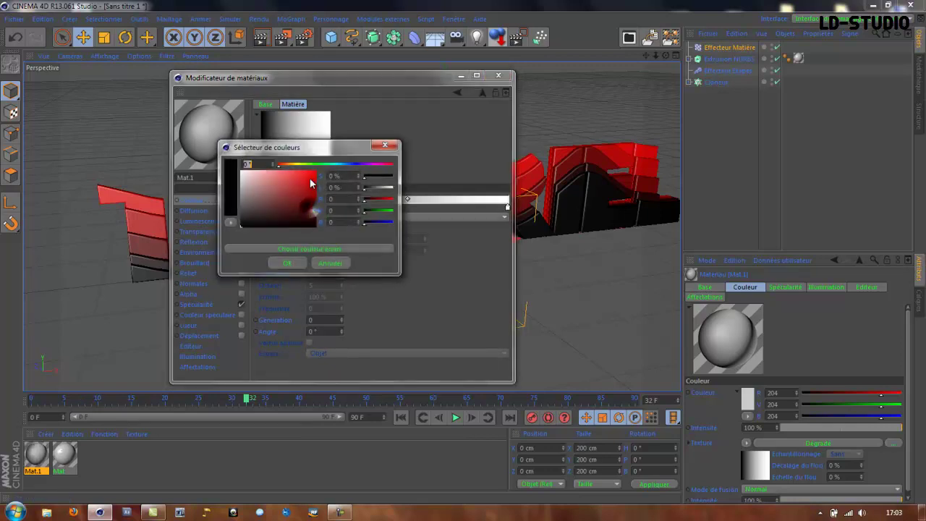
{"action": "left_click_drag", "start_coordinate": [309, 166], "coordinate": [323, 166]}
{"action": "left_click", "coordinate": [310, 181]}
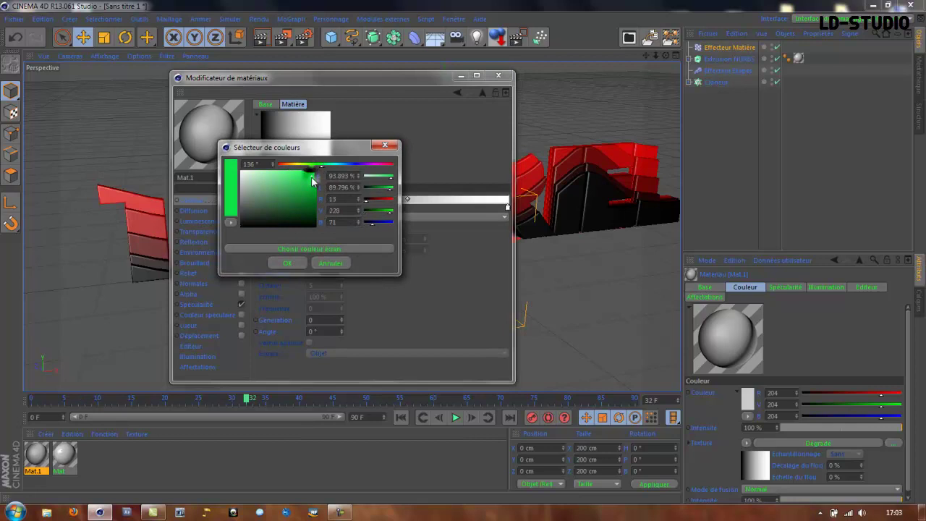
{"action": "left_click", "coordinate": [298, 263]}
{"action": "double_click", "coordinate": [507, 208]}
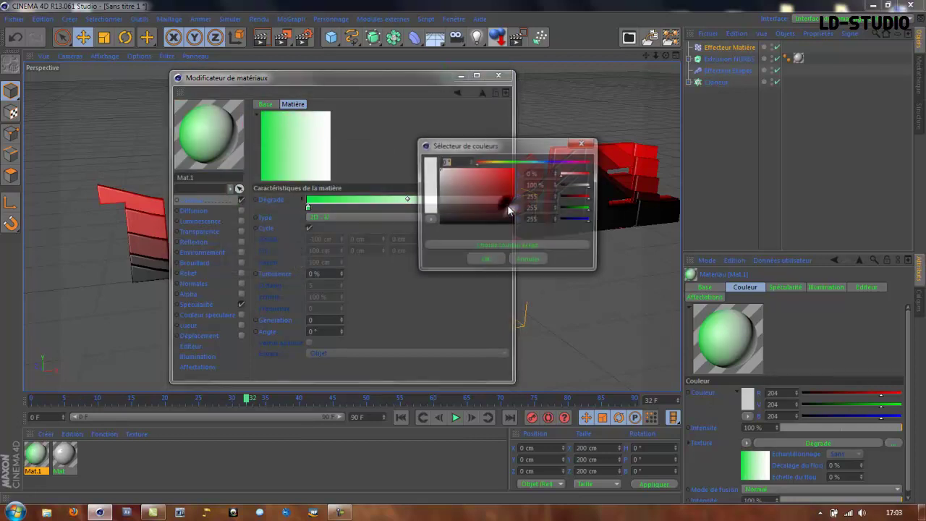
{"action": "left_click", "coordinate": [511, 170]}
{"action": "left_click", "coordinate": [491, 259]}
Step: Add a cyan colour knot at the middle of the material's gradient
{"action": "left_click", "coordinate": [407, 208]}
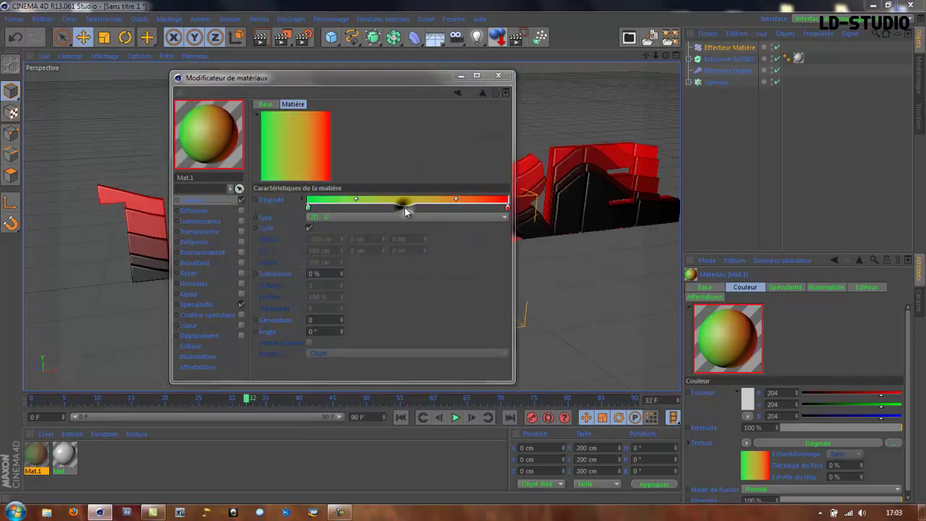
{"action": "double_click", "coordinate": [407, 209]}
{"action": "mouse_move", "coordinate": [418, 165]}
{"action": "left_mouse_down"}
{"action": "mouse_move", "coordinate": [432, 165]}
{"action": "mouse_move", "coordinate": [396, 186]}
{"action": "mouse_move", "coordinate": [415, 169]}
{"action": "left_mouse_up"}
{"action": "left_click", "coordinate": [385, 263]}
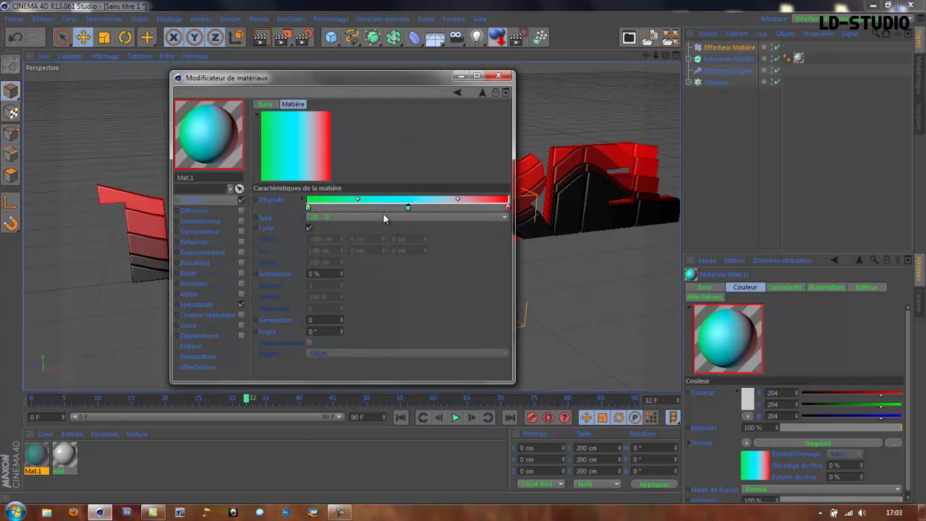
Step: Add a yellow-green knot (171, 249, 3) between green and cyan, and a magenta knot (255, 0, 199) between cyan and red
{"action": "double_click", "coordinate": [357, 209]}
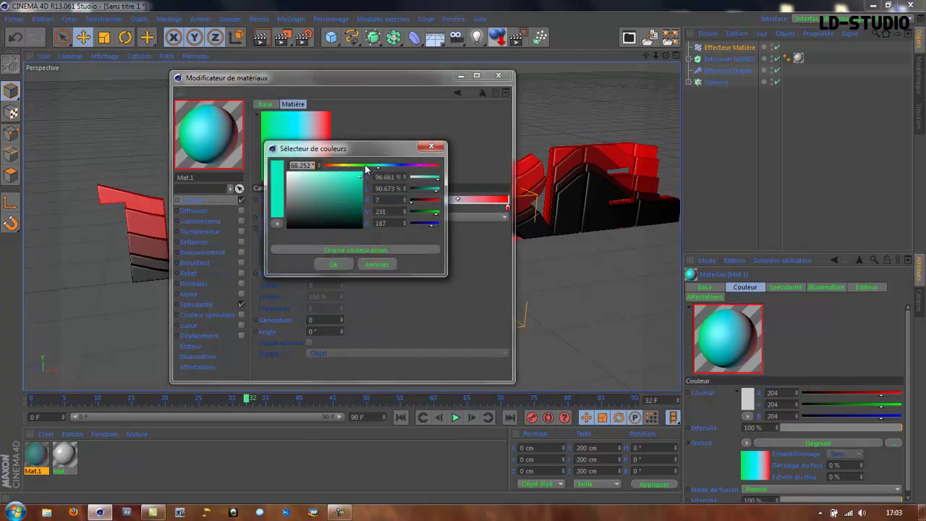
{"action": "left_click_drag", "start_coordinate": [368, 166], "coordinate": [350, 165]}
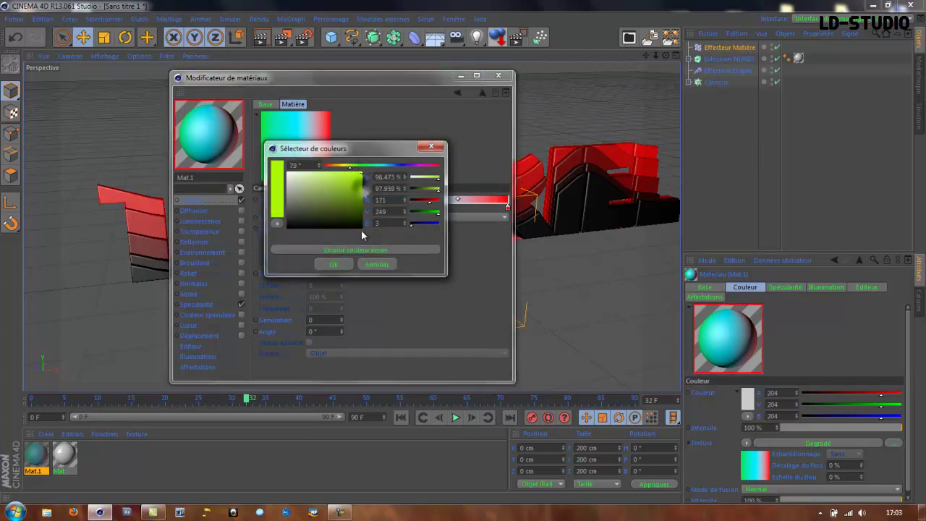
{"action": "left_click", "coordinate": [336, 263]}
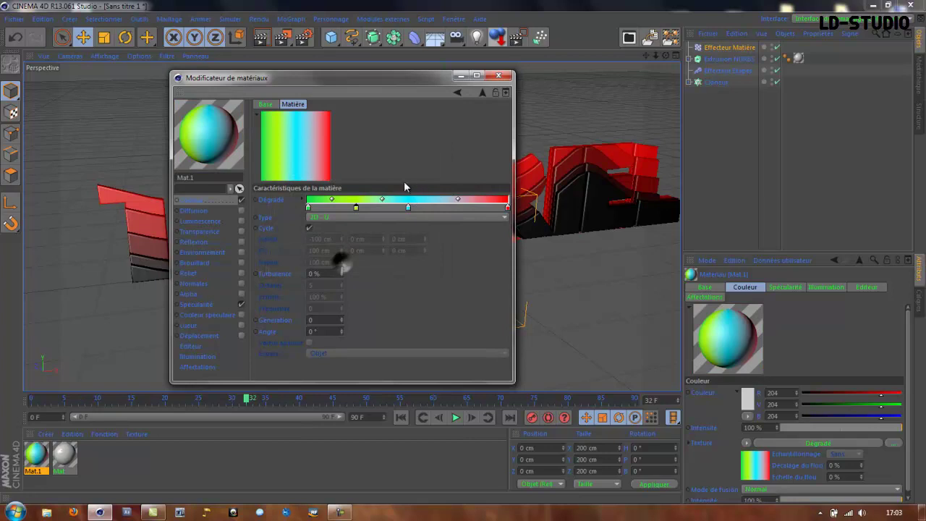
{"action": "double_click", "coordinate": [459, 208]}
{"action": "left_click_drag", "start_coordinate": [443, 186], "coordinate": [466, 170]}
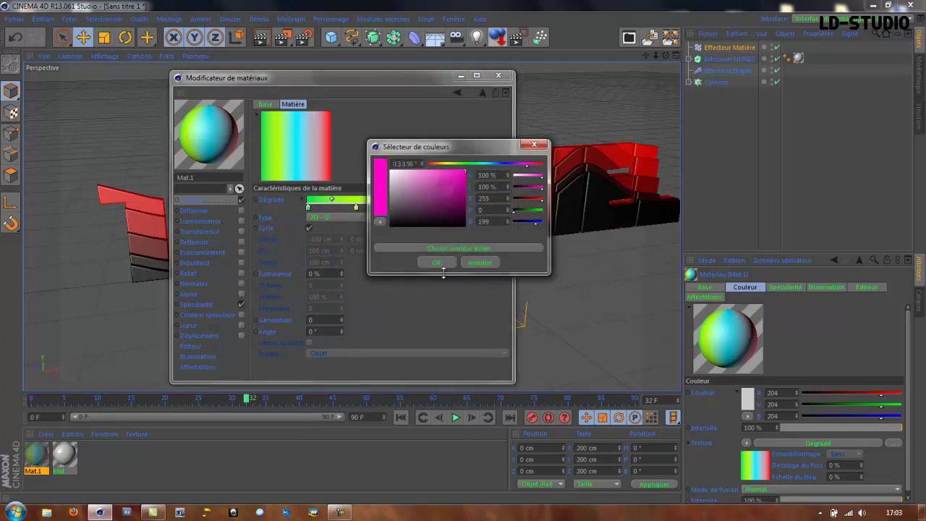
{"action": "left_click", "coordinate": [437, 263]}
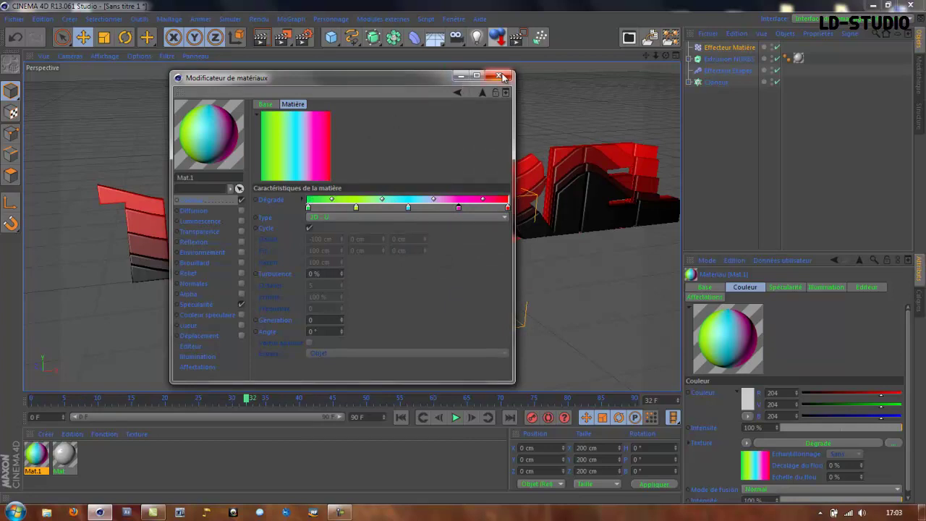
Step: Review the shader effector's coordinates, effector, parameter, deformer, shading and falloff settings for a way to use the new material
{"action": "left_click", "coordinate": [745, 48]}
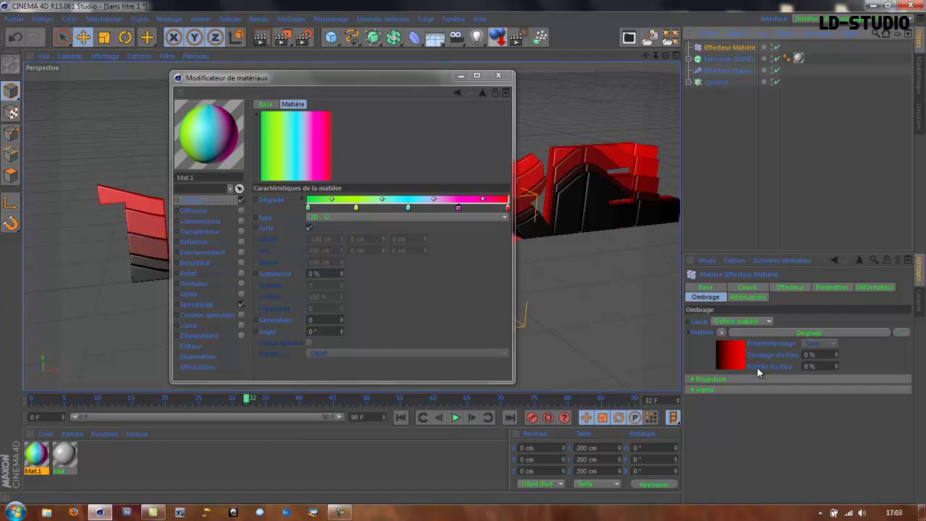
{"action": "left_click", "coordinate": [705, 288]}
{"action": "left_click", "coordinate": [746, 288]}
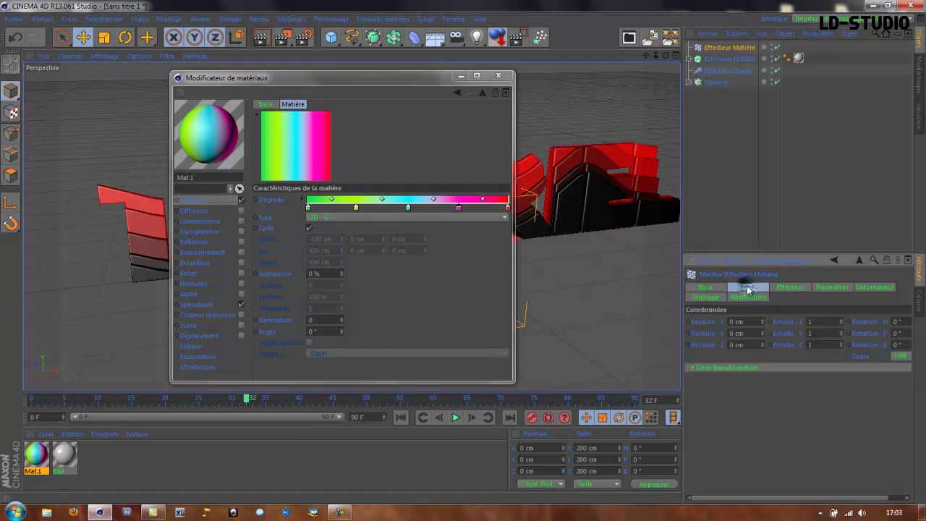
{"action": "left_click", "coordinate": [788, 287]}
{"action": "left_click", "coordinate": [832, 288]}
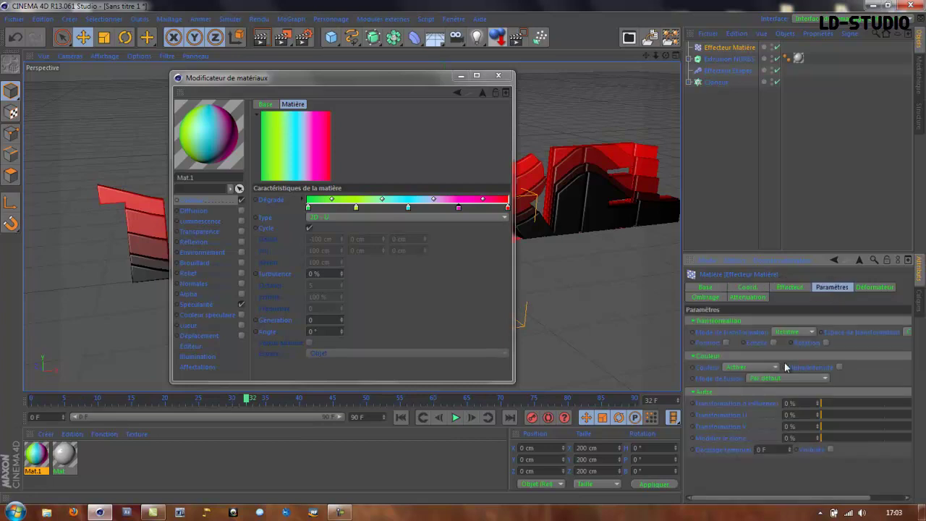
{"action": "left_click", "coordinate": [872, 287]}
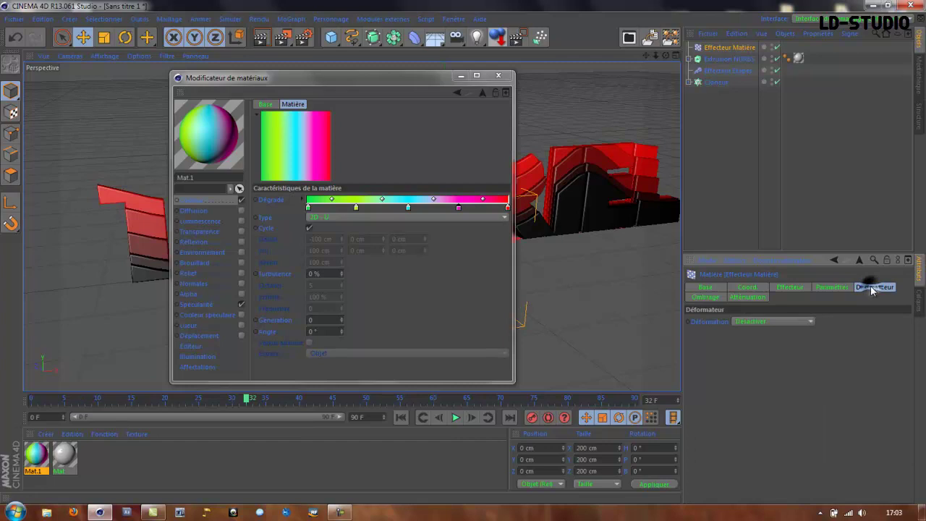
{"action": "left_click", "coordinate": [704, 297]}
{"action": "left_click", "coordinate": [748, 298]}
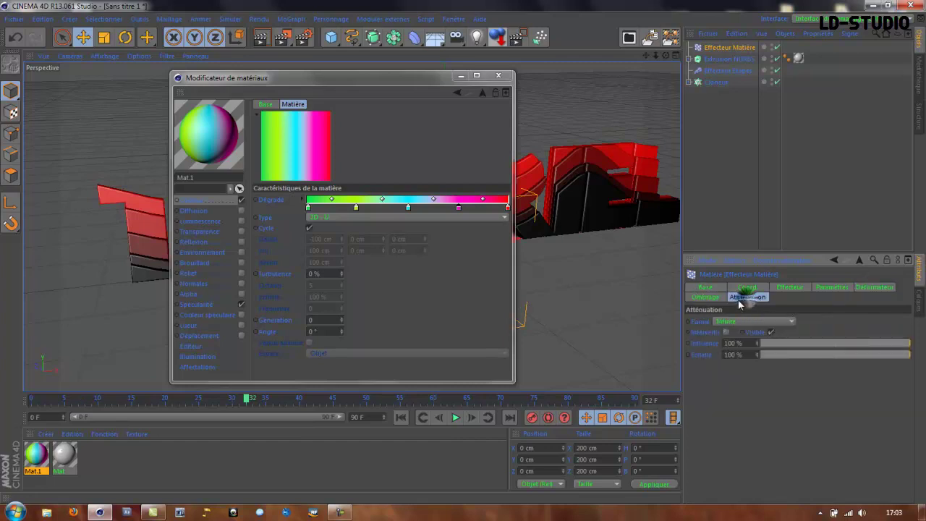
{"action": "left_click", "coordinate": [712, 298]}
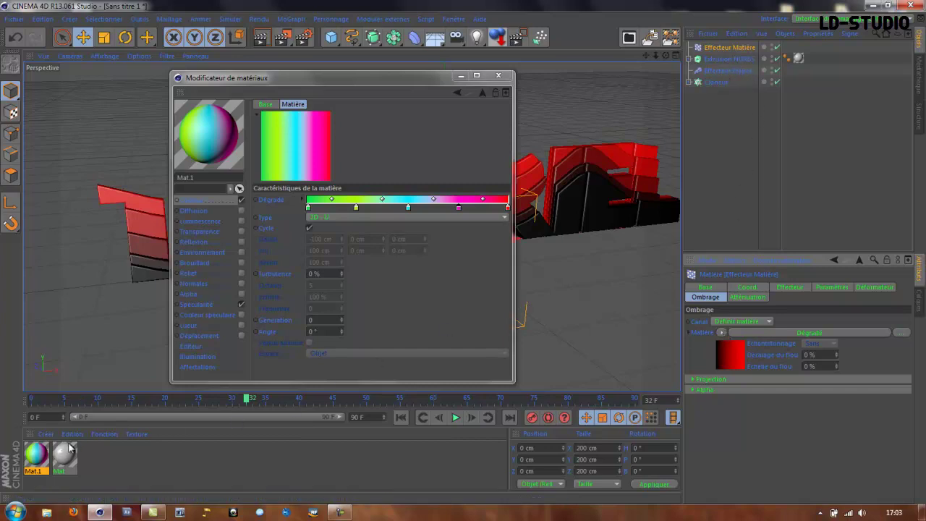
Step: Apply the multicolour gradient material Mat.1 to the shader effector and use its texture tag as the tag's selection restriction
{"action": "left_click_drag", "start_coordinate": [744, 54], "coordinate": [726, 48]}
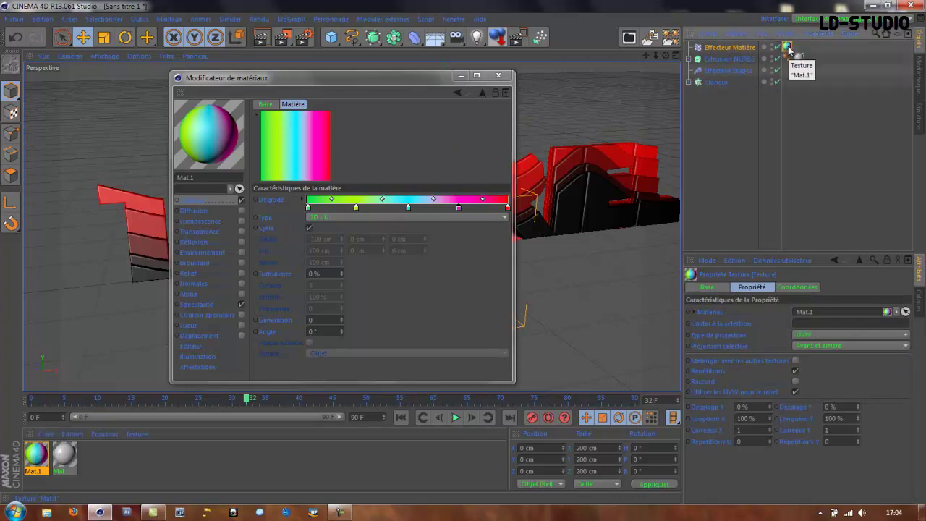
{"action": "left_click_drag", "start_coordinate": [797, 58], "coordinate": [806, 325]}
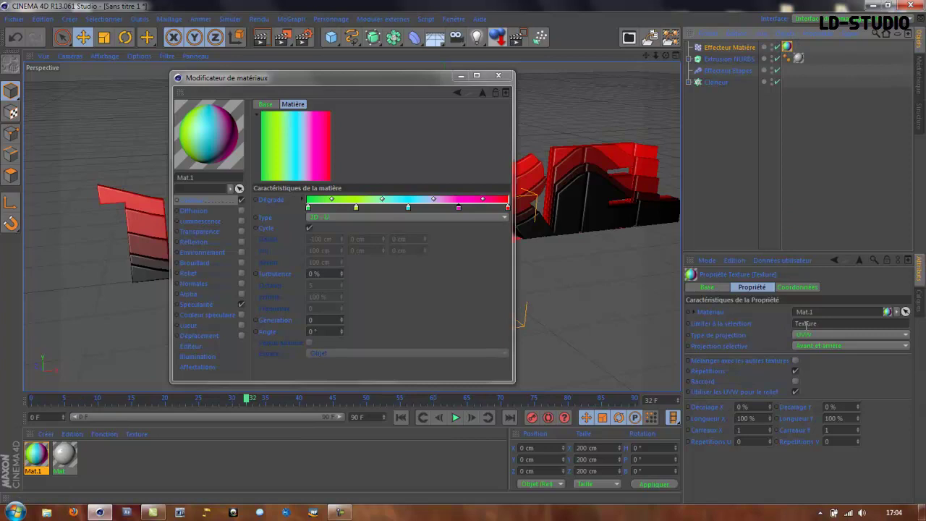
{"action": "left_click", "coordinate": [498, 75]}
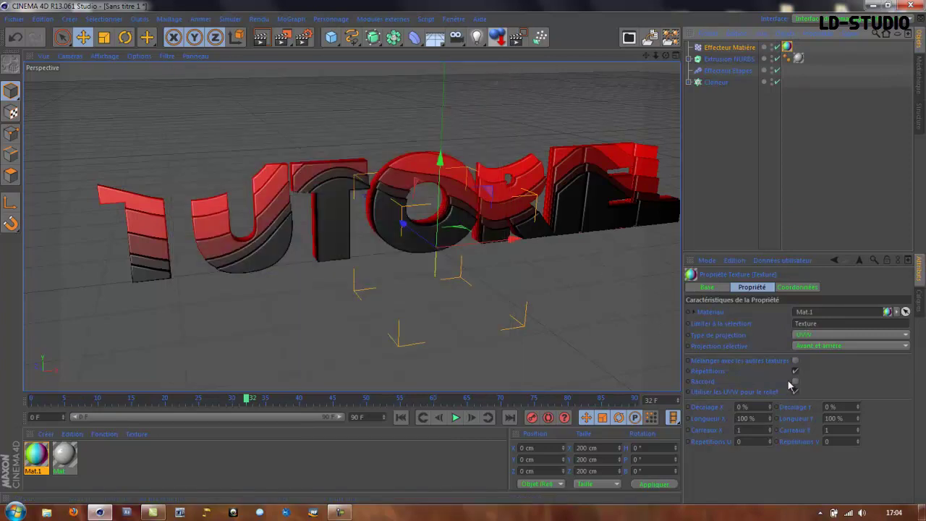
Step: Inspect the basic, tag and coordinate properties of the shader effector's texture tag
{"action": "left_click", "coordinate": [712, 287]}
{"action": "left_click", "coordinate": [754, 290]}
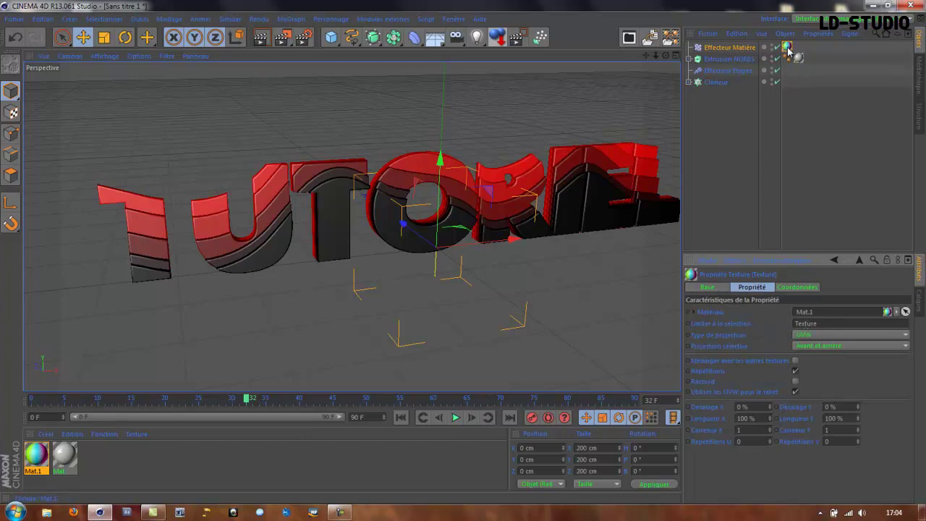
{"action": "left_click_drag", "start_coordinate": [787, 49], "coordinate": [806, 312]}
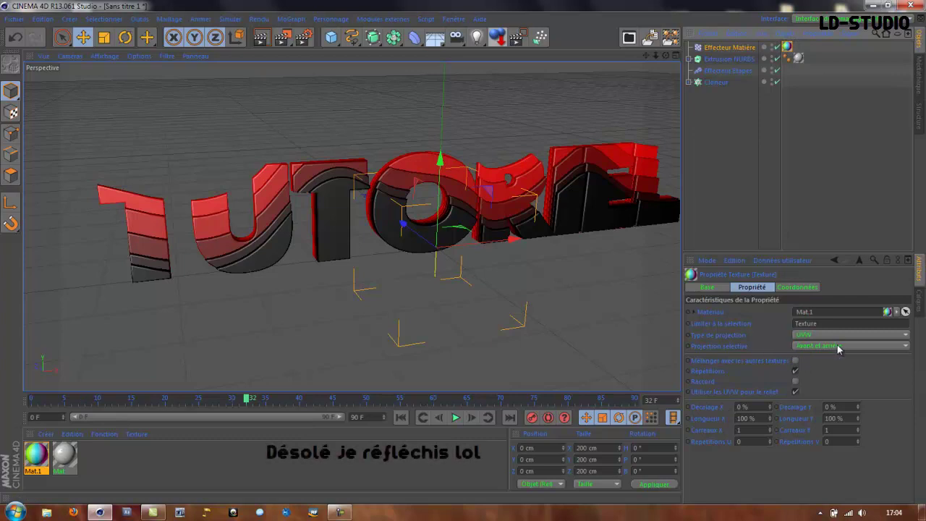
{"action": "left_click", "coordinate": [808, 290]}
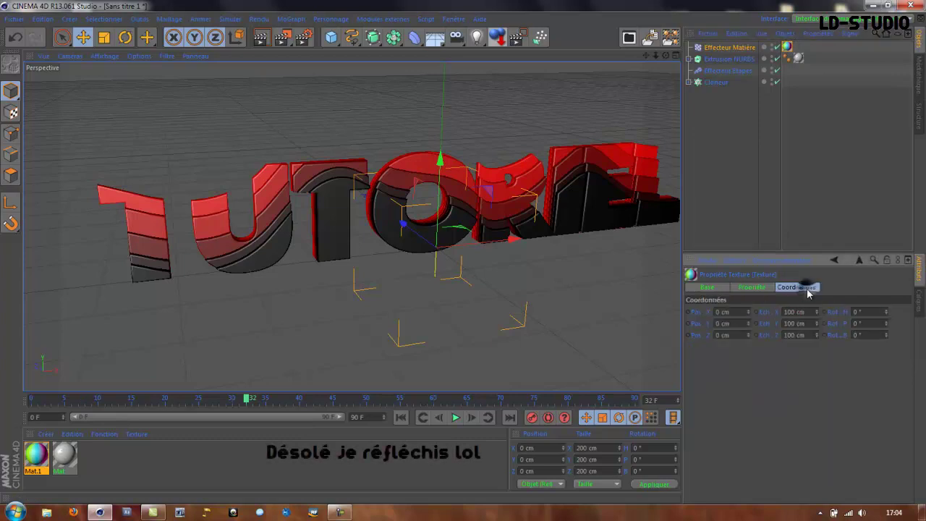
{"action": "left_click", "coordinate": [723, 290]}
{"action": "left_click", "coordinate": [756, 288]}
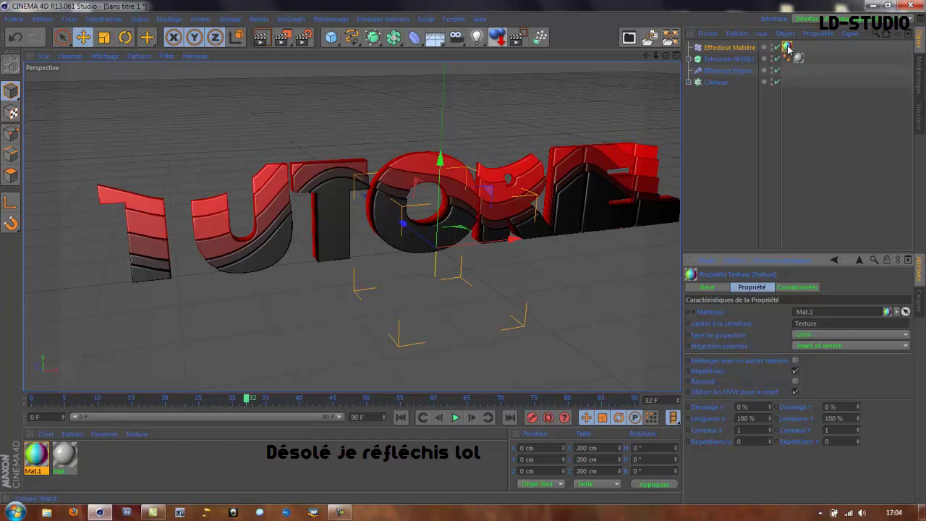
{"action": "left_click", "coordinate": [738, 48]}
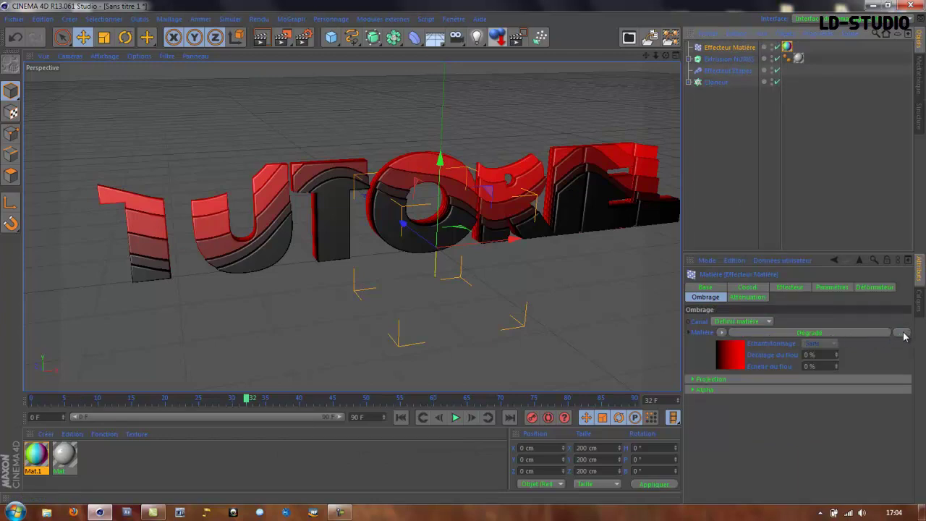
{"action": "left_click", "coordinate": [721, 334]}
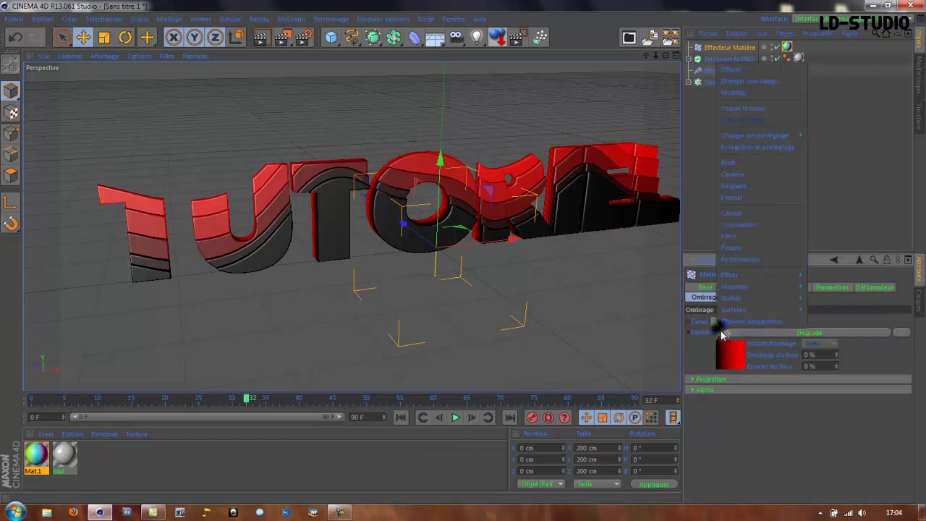
{"action": "left_click", "coordinate": [744, 186]}
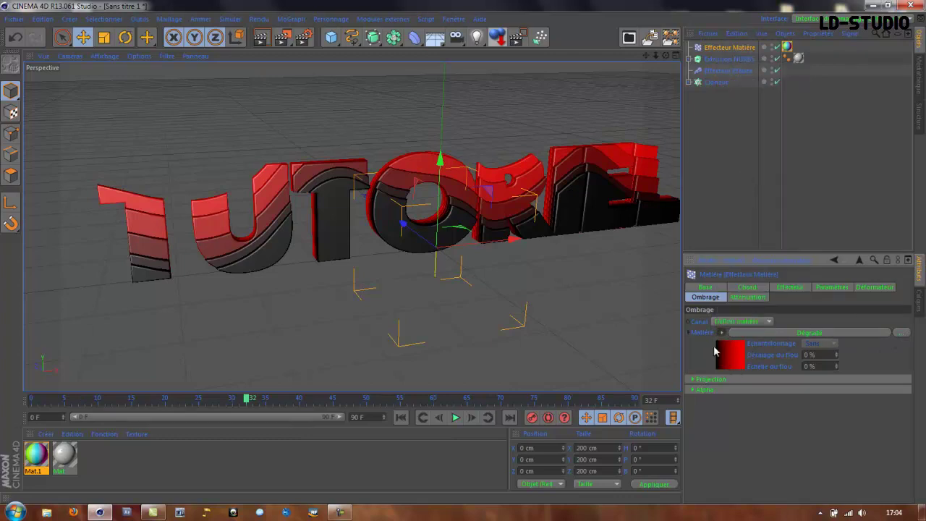
{"action": "left_click", "coordinate": [901, 332]}
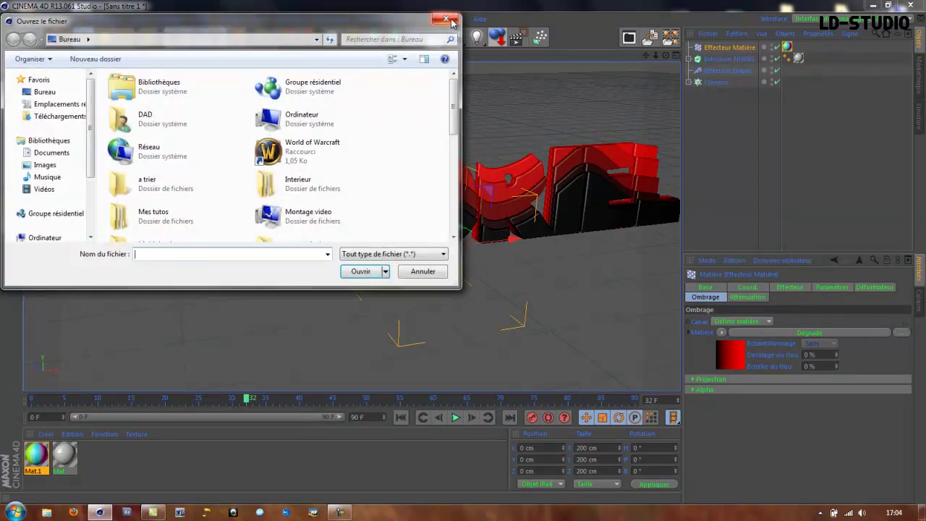
{"action": "left_click", "coordinate": [446, 18]}
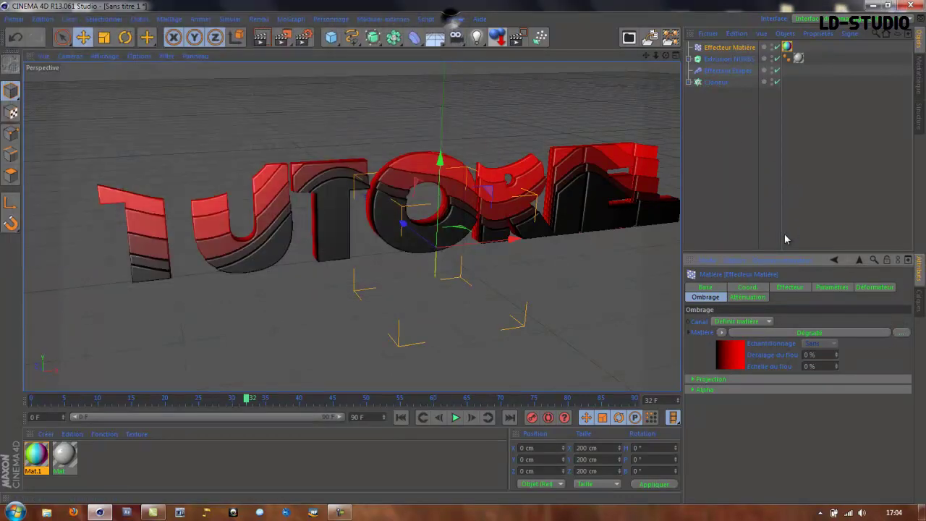
Step: Examine the shader effector's projection, falloff, coordinates, parameter and deformer settings again
{"action": "left_click", "coordinate": [691, 380]}
{"action": "left_click", "coordinate": [693, 380]}
{"action": "left_click", "coordinate": [749, 297]}
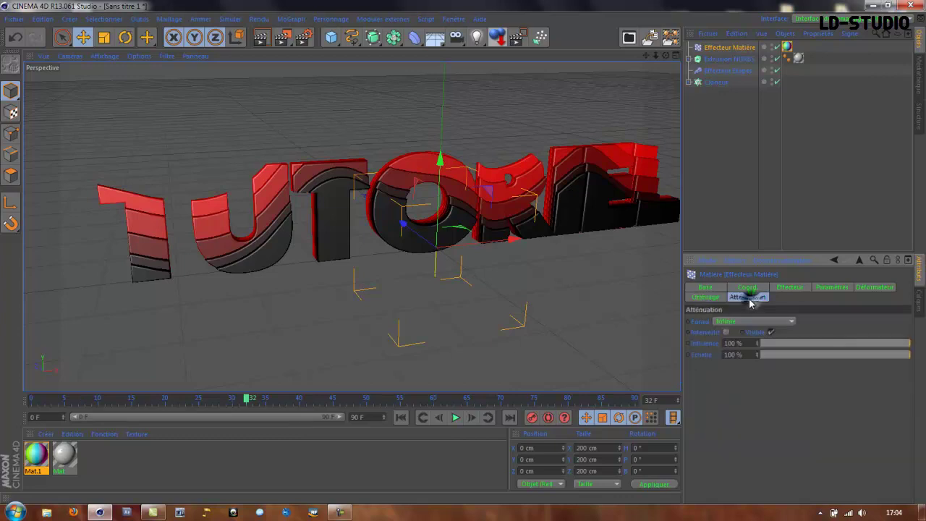
{"action": "left_click", "coordinate": [749, 289]}
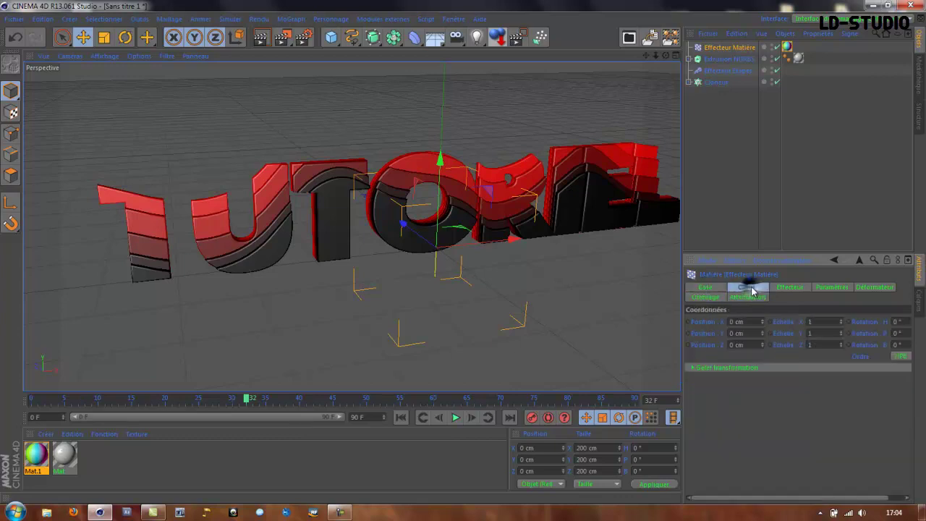
{"action": "left_click", "coordinate": [789, 288]}
{"action": "left_click", "coordinate": [828, 288]}
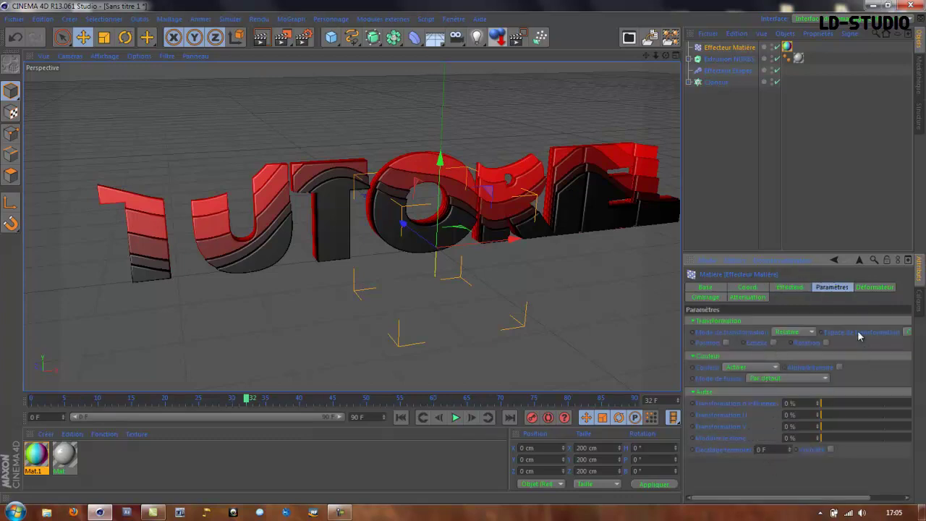
{"action": "left_click", "coordinate": [873, 287]}
Step: Set the shader effector's shading channel to Couleur and link its Mat.1 texture tag as the texture property
{"action": "left_click", "coordinate": [705, 297]}
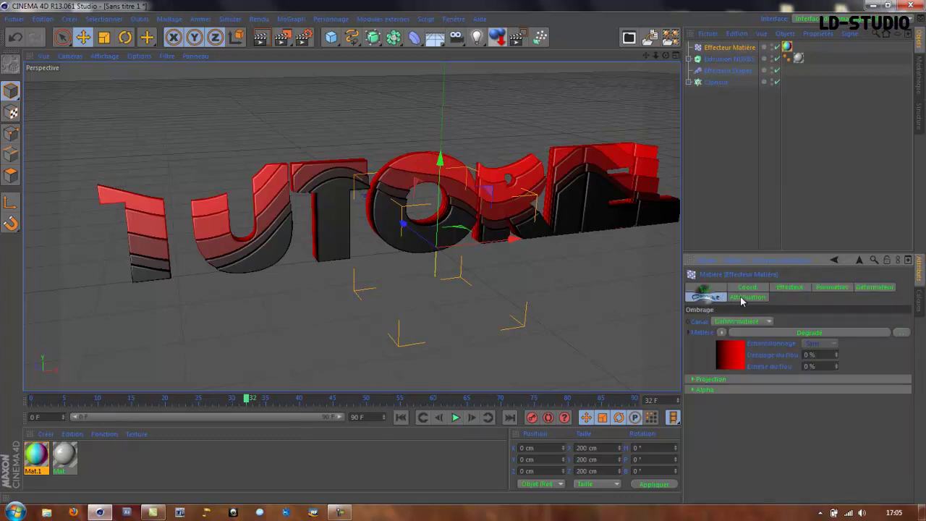
{"action": "left_click", "coordinate": [759, 321]}
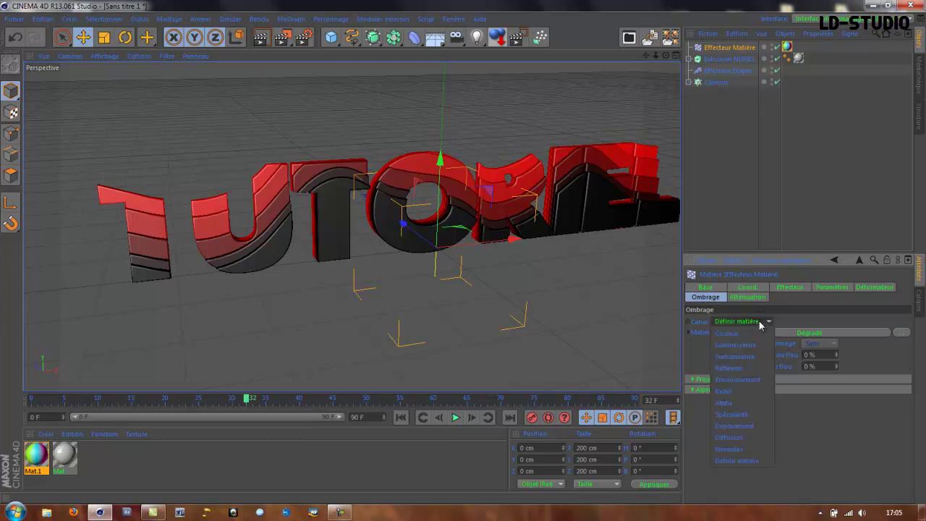
{"action": "left_click", "coordinate": [741, 333]}
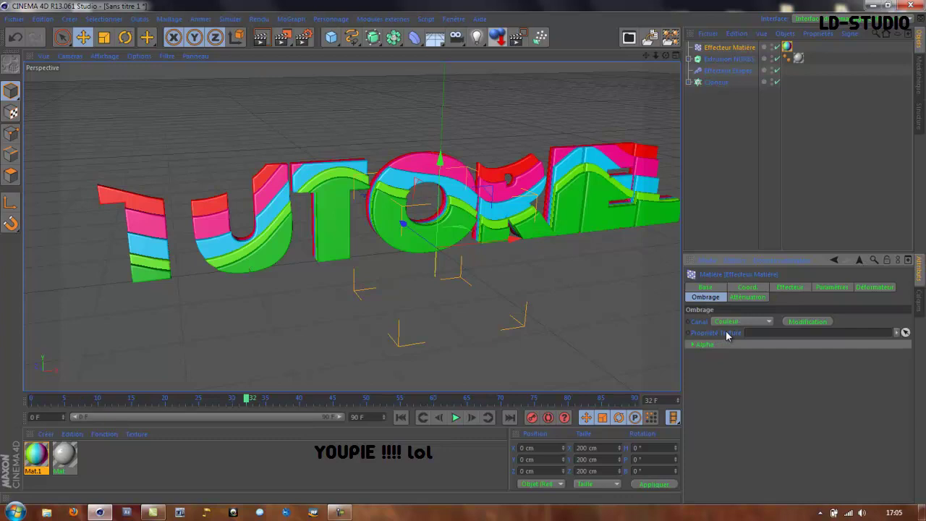
{"action": "left_click_drag", "start_coordinate": [787, 48], "coordinate": [785, 342]}
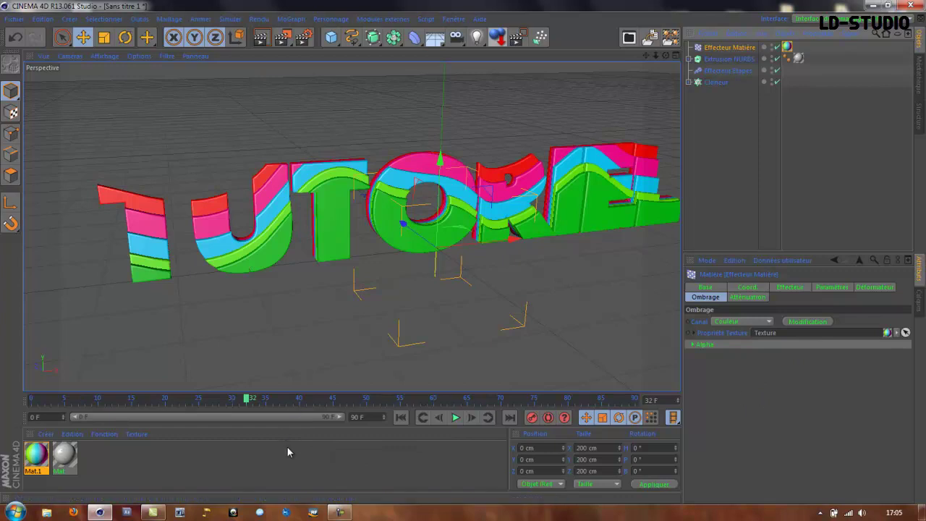
Step: Preview the coloured text animation by scrubbing to about frame 59 and back to frame 0
{"action": "left_click_drag", "start_coordinate": [246, 400], "coordinate": [428, 444]}
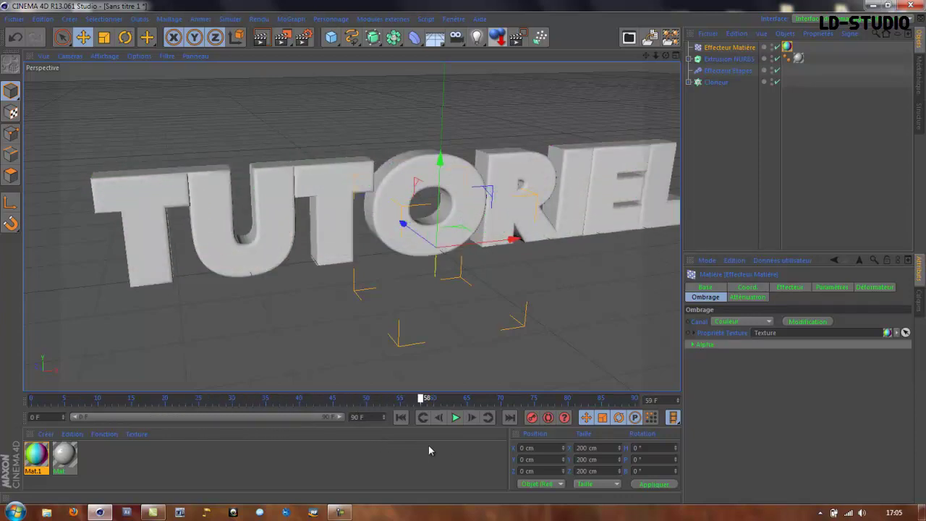
{"action": "left_click_drag", "start_coordinate": [375, 460], "coordinate": [27, 453]}
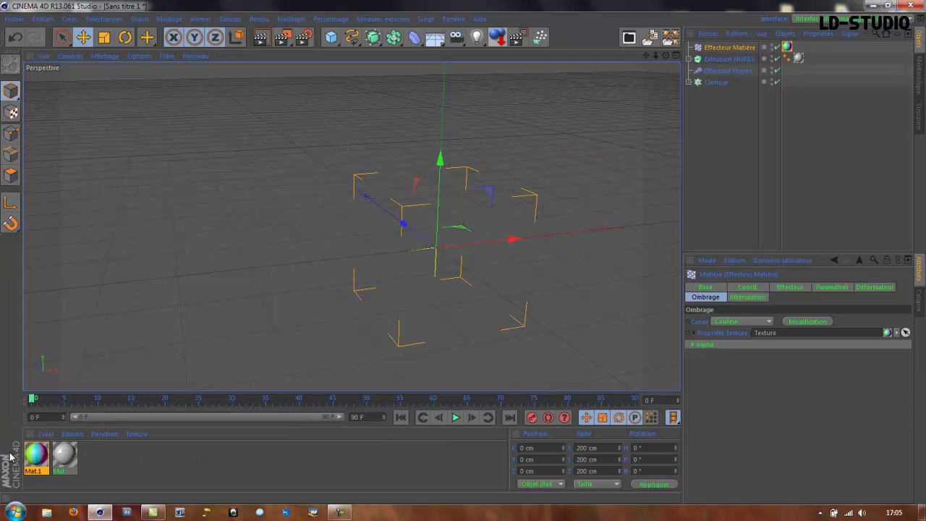
{"action": "scroll", "coordinate": [389, 359], "scroll_direction": "down", "scroll_amount": 4}
{"action": "left_click_drag", "start_coordinate": [584, 310], "coordinate": [434, 210], "text": "alt"}
{"action": "left_click", "coordinate": [16, 38]}
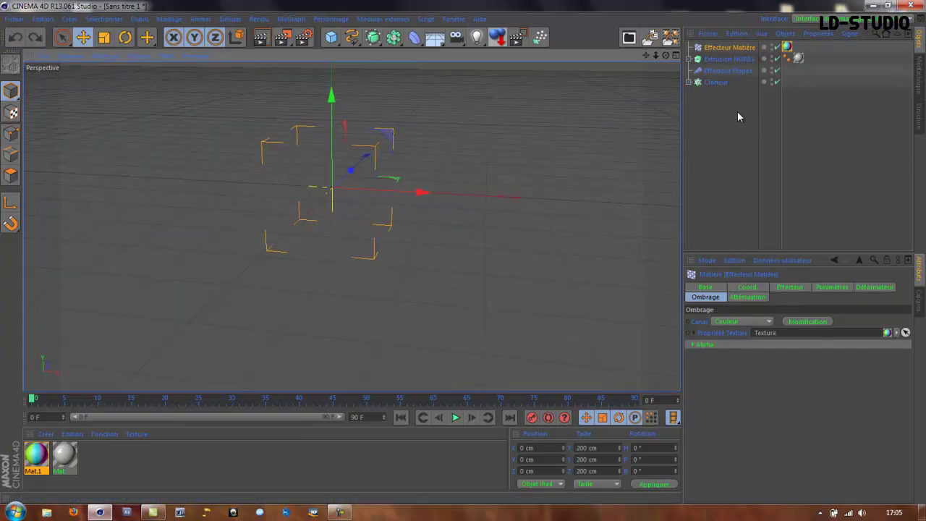
Step: Add a floor object (Sol) to the scene and move the animation to frame 35
{"action": "key", "text": "ctrl+a"}
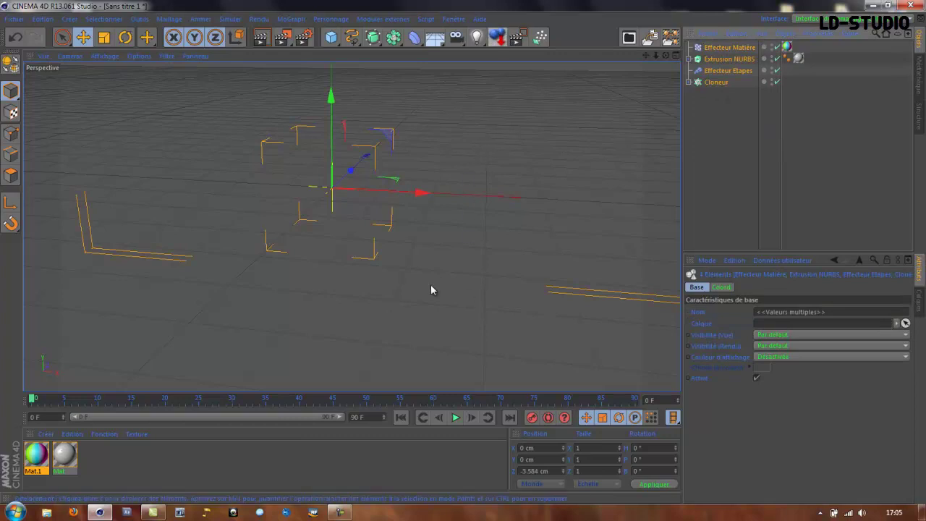
{"action": "left_click", "coordinate": [435, 37]}
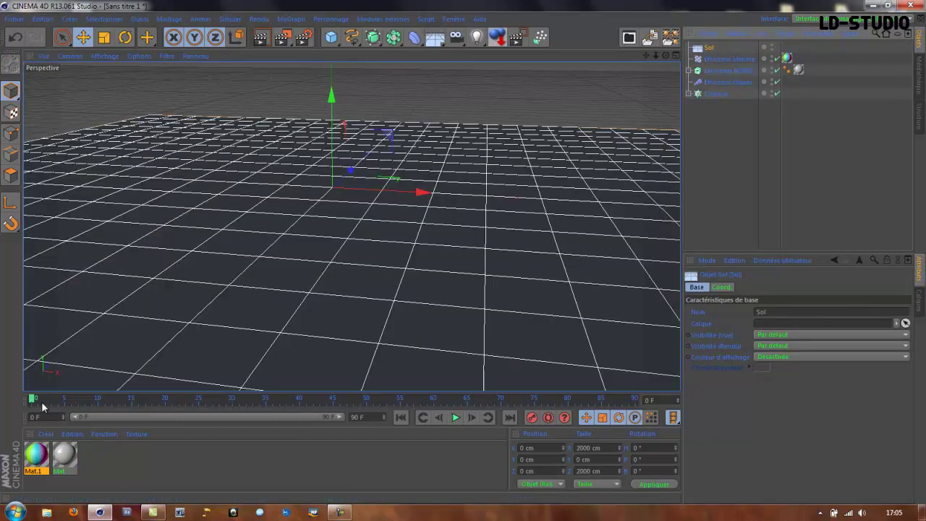
{"action": "left_click_drag", "start_coordinate": [42, 404], "coordinate": [267, 395]}
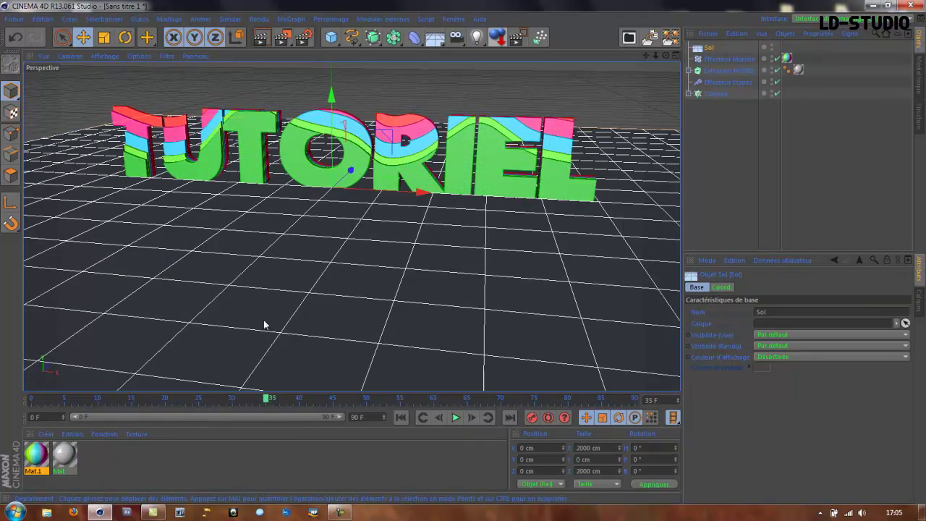
Step: Create a new default material and apply it to the floor
{"action": "double_click", "coordinate": [225, 476]}
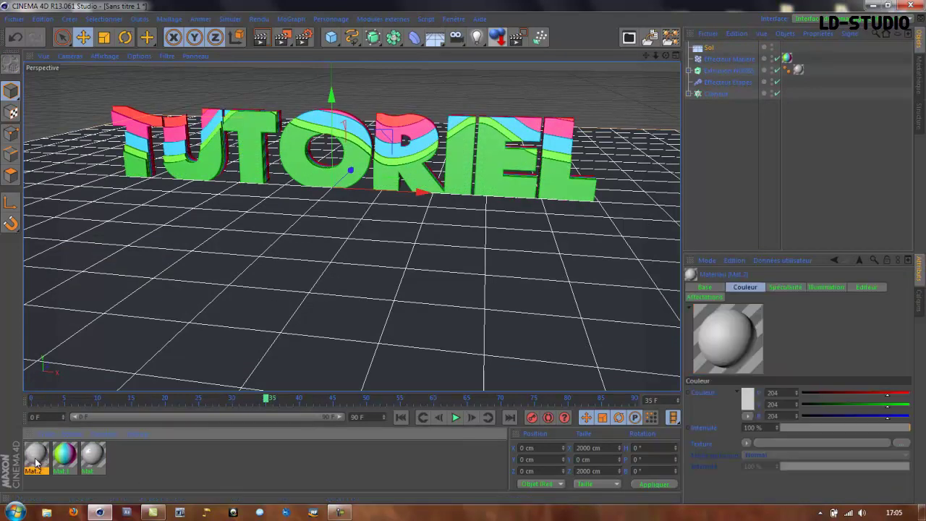
{"action": "left_click_drag", "start_coordinate": [36, 463], "coordinate": [244, 307]}
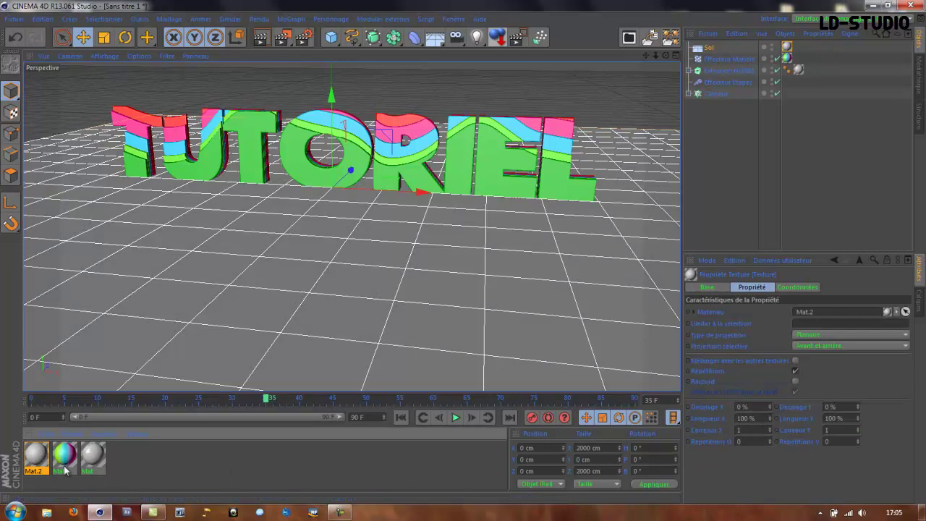
{"action": "left_click", "coordinate": [36, 459]}
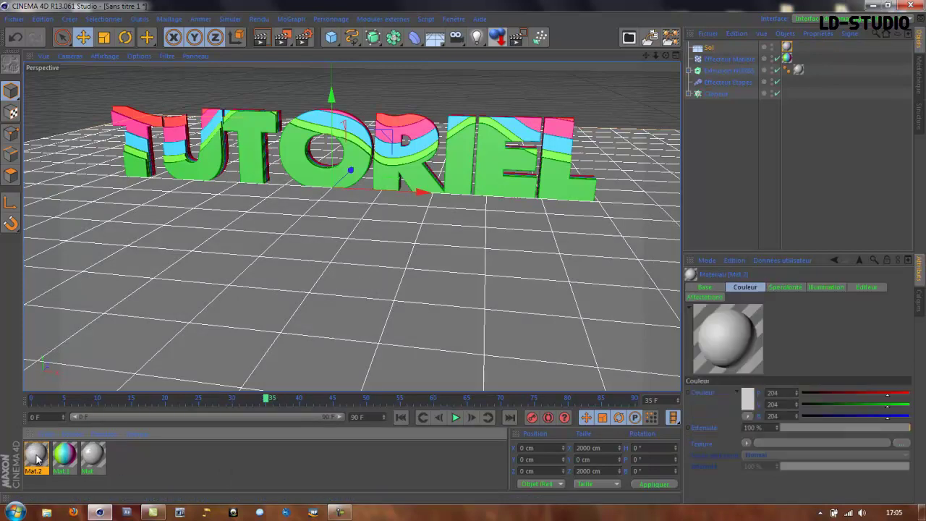
Step: Add a background object (Arrière plan) to the scene
{"action": "left_click", "coordinate": [435, 38]}
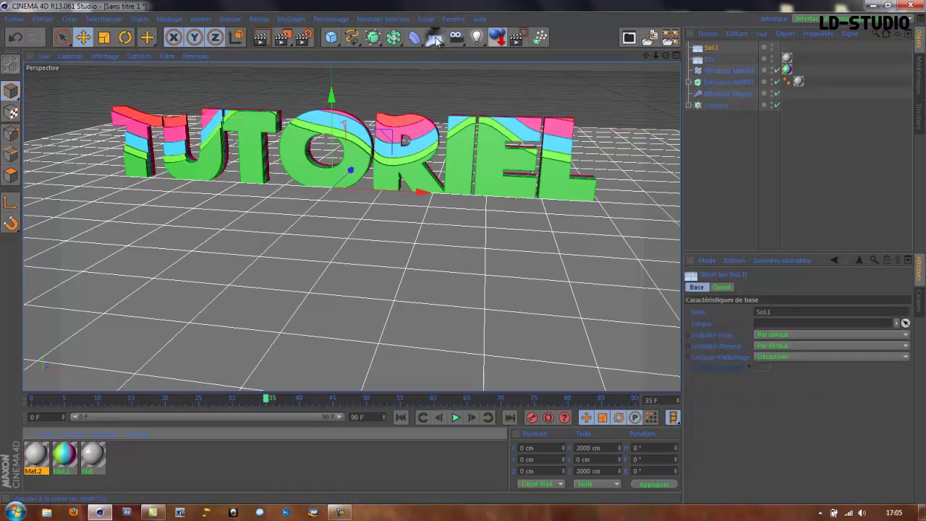
{"action": "key", "text": "ctrl+z"}
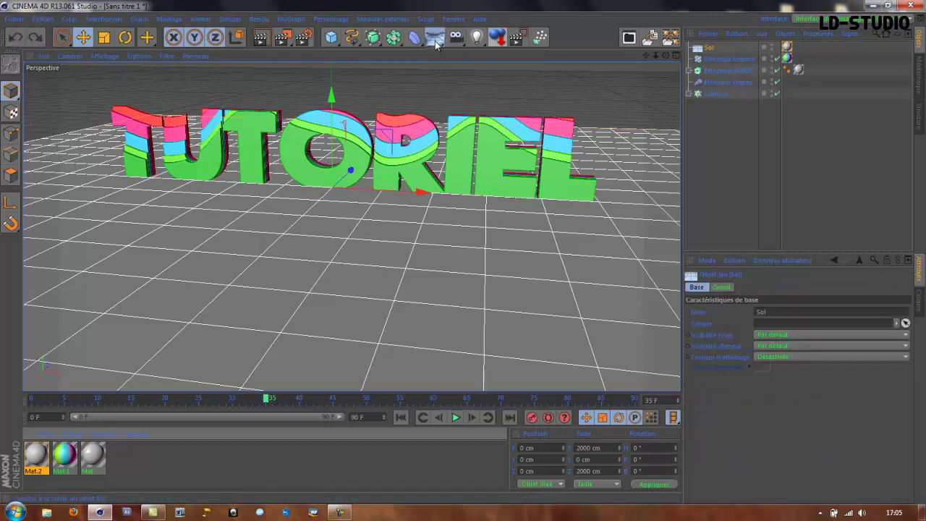
{"action": "left_click_drag", "start_coordinate": [436, 43], "coordinate": [475, 137]}
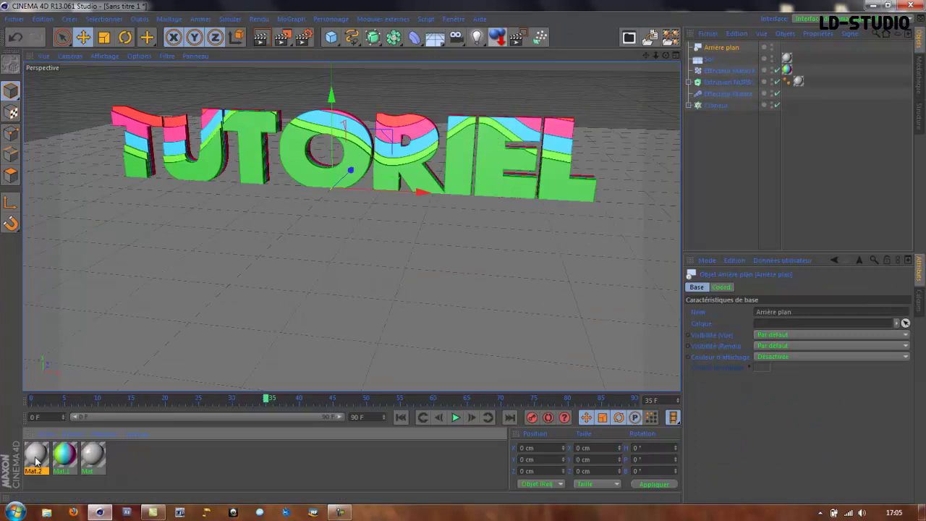
Step: Turn off specularity on Mat.2 and give its colour channel a Dégradé texture of type 2D - Circulaire
{"action": "double_click", "coordinate": [37, 457]}
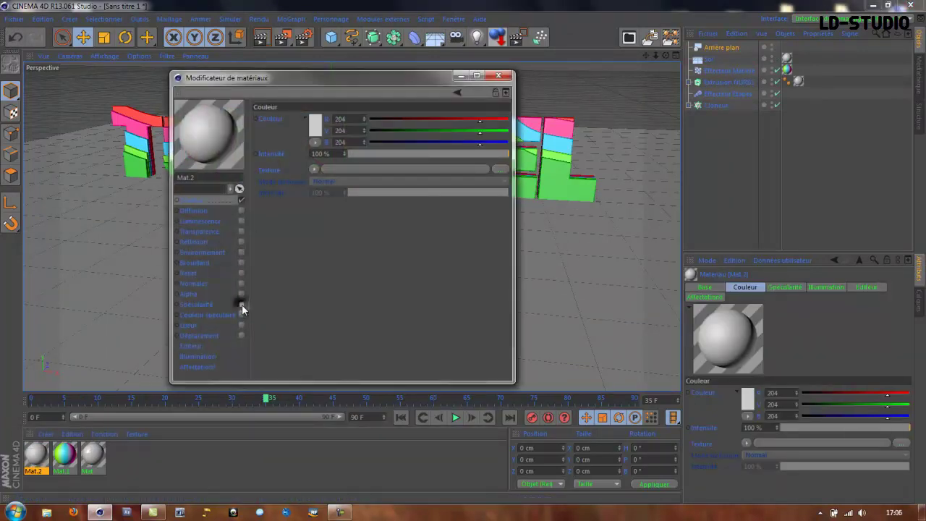
{"action": "left_click", "coordinate": [241, 304]}
{"action": "left_click", "coordinate": [314, 169]}
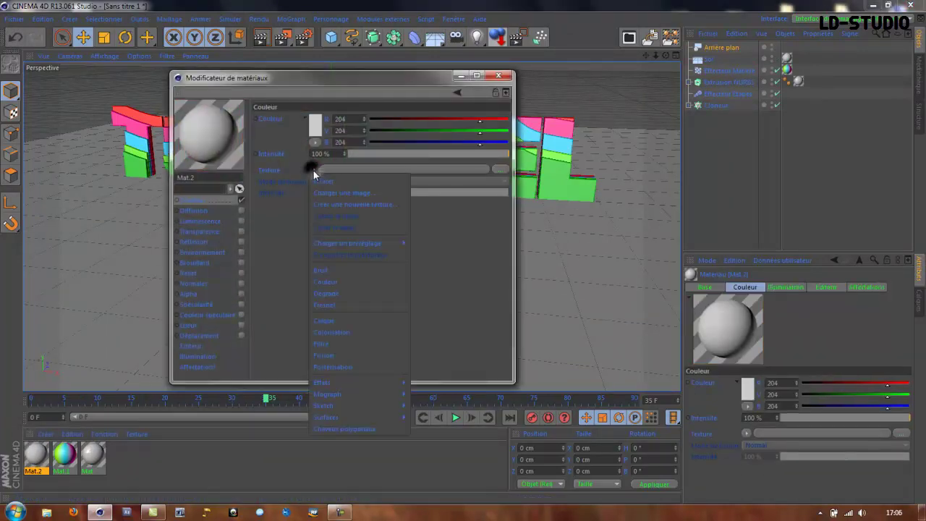
{"action": "left_click", "coordinate": [333, 295]}
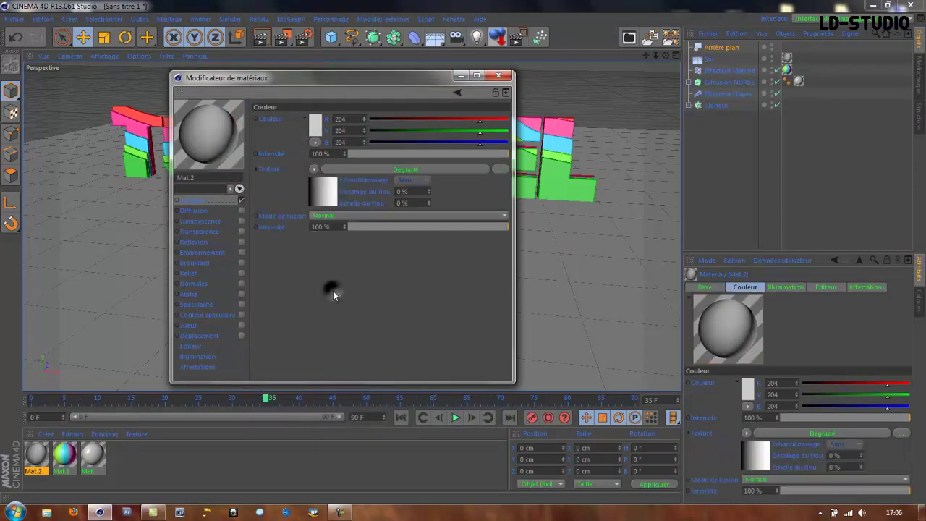
{"action": "left_click", "coordinate": [325, 189]}
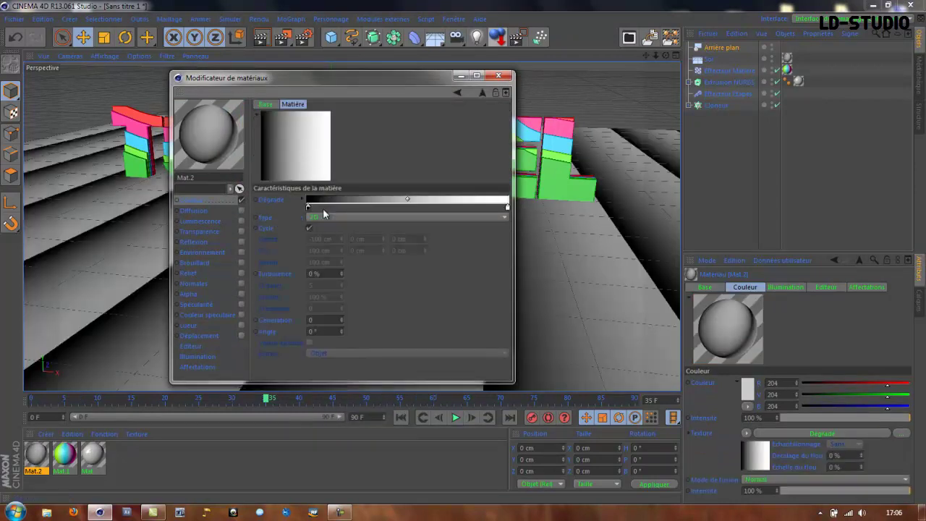
{"action": "left_click", "coordinate": [337, 217]}
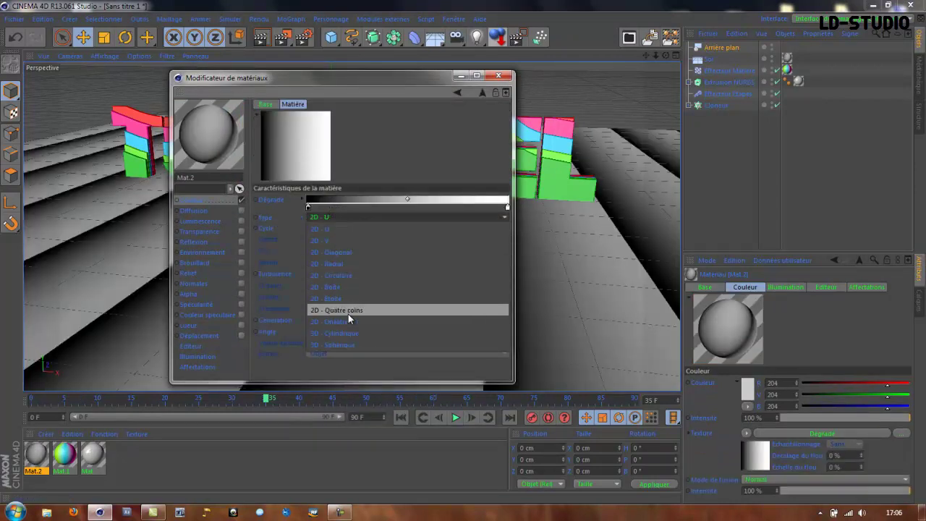
{"action": "left_click", "coordinate": [346, 275]}
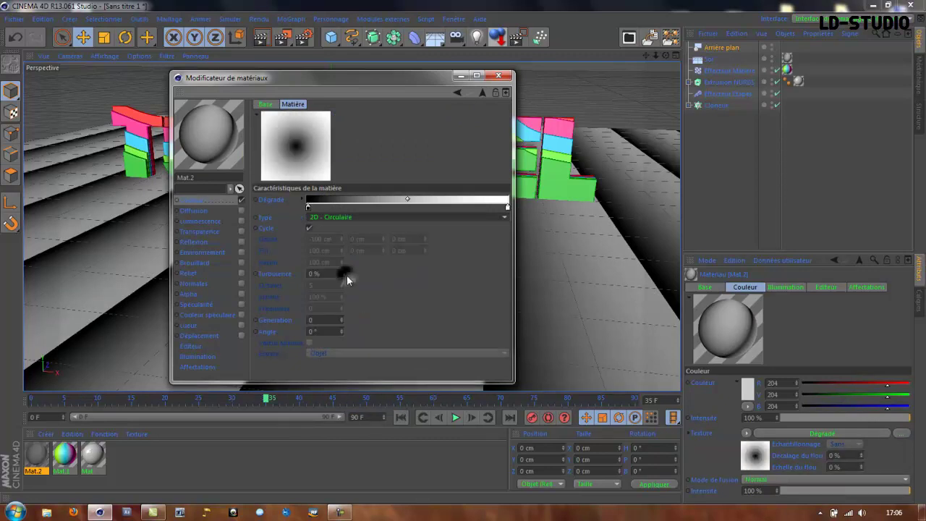
Step: Recolour Mat.2's circular gradient from pure white at the start to a very light grey at the end
{"action": "double_click", "coordinate": [308, 207]}
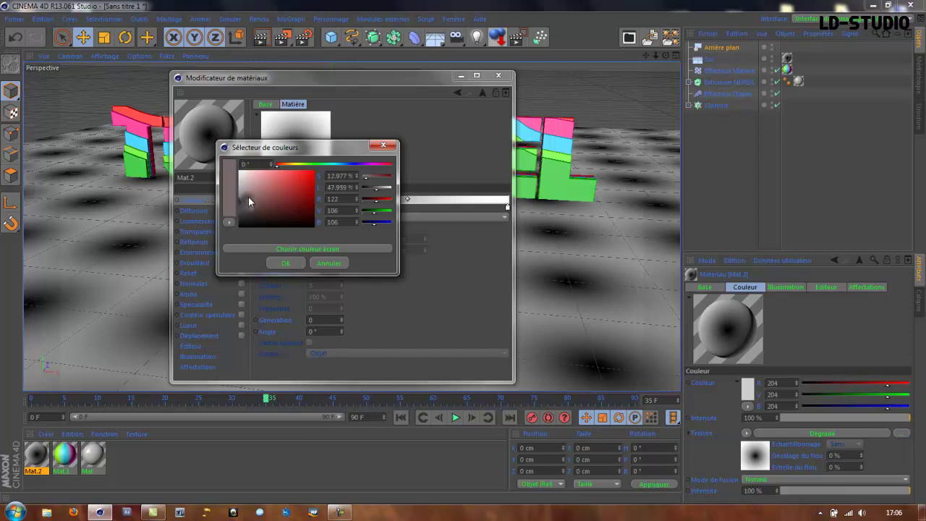
{"action": "left_click", "coordinate": [286, 264]}
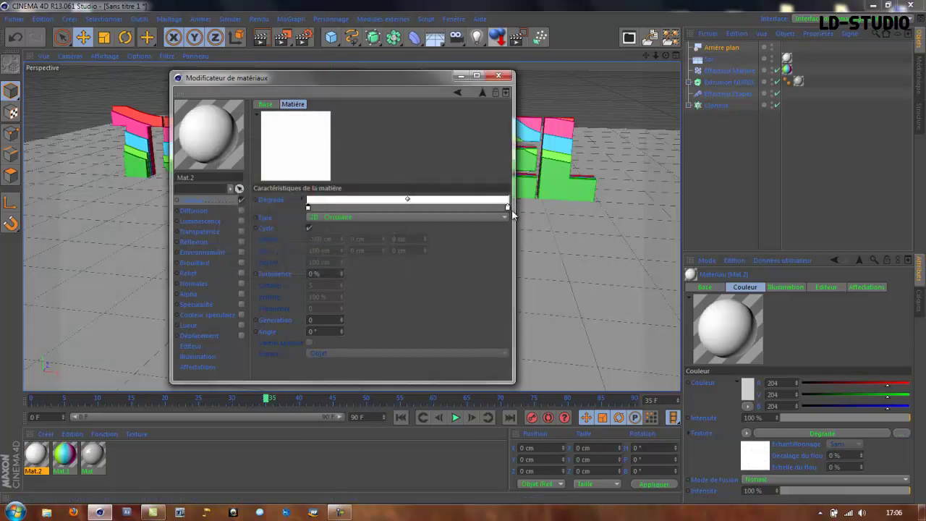
{"action": "double_click", "coordinate": [507, 207]}
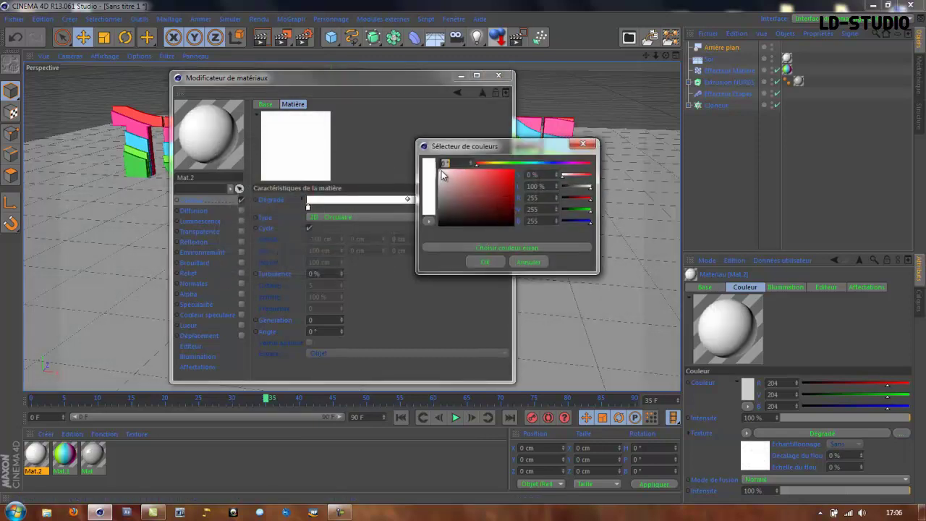
{"action": "left_click_drag", "start_coordinate": [444, 174], "coordinate": [443, 181]}
{"action": "left_click", "coordinate": [483, 262]}
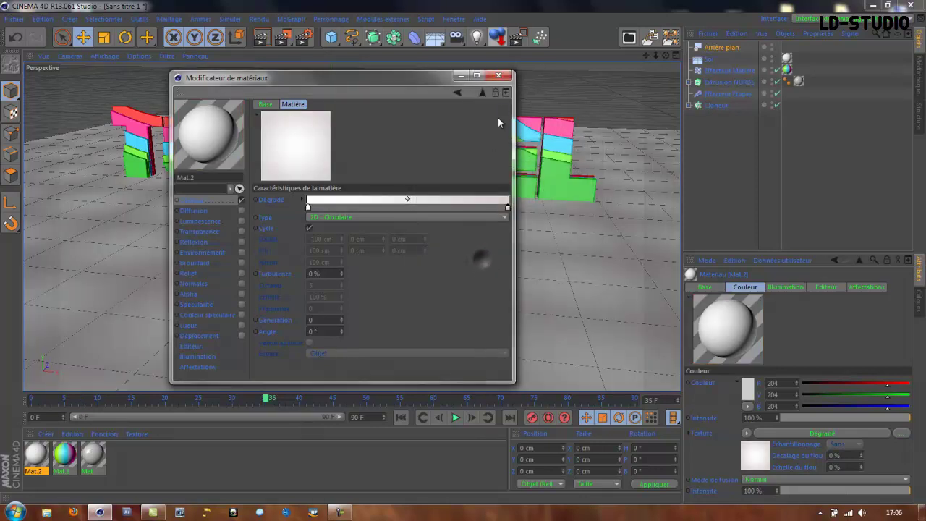
{"action": "left_click", "coordinate": [499, 76]}
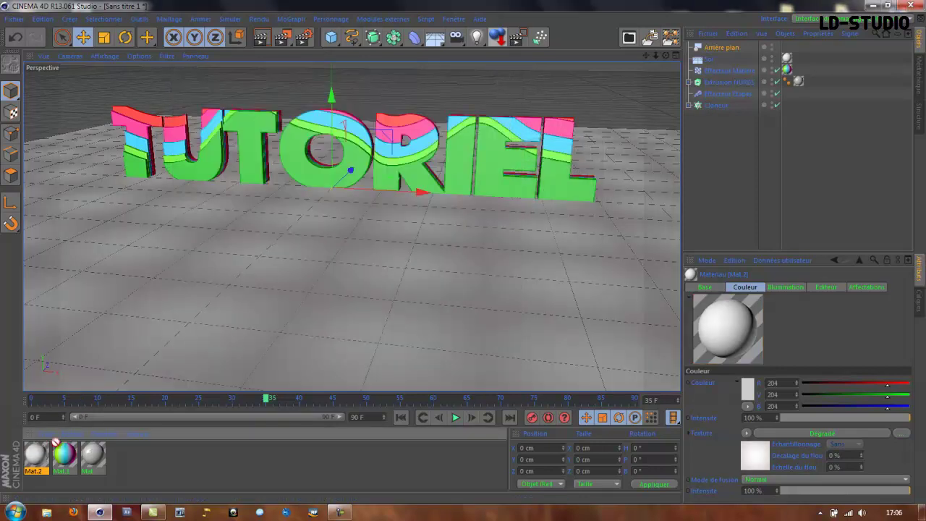
Step: Apply Mat.2 to the background object and delete the floor
{"action": "left_click_drag", "start_coordinate": [54, 441], "coordinate": [735, 50]}
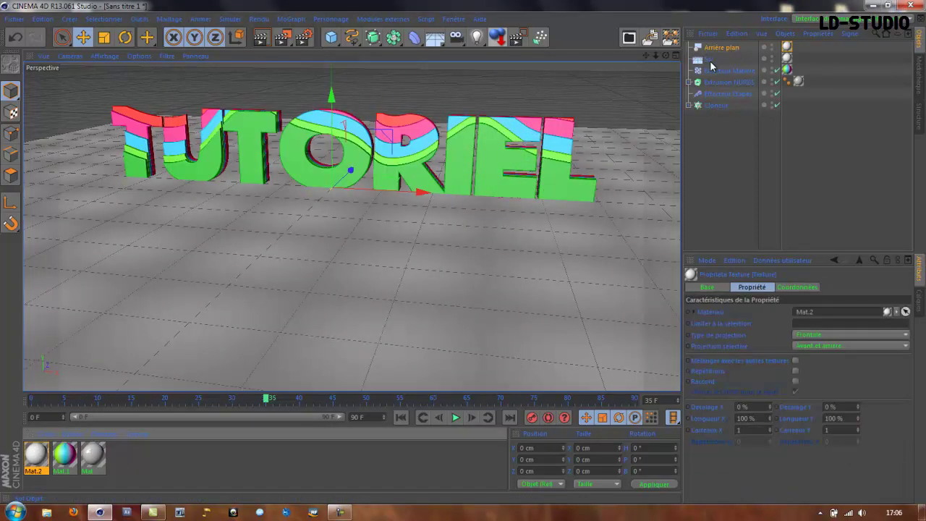
{"action": "left_click", "coordinate": [712, 60]}
{"action": "key", "text": "Delete"}
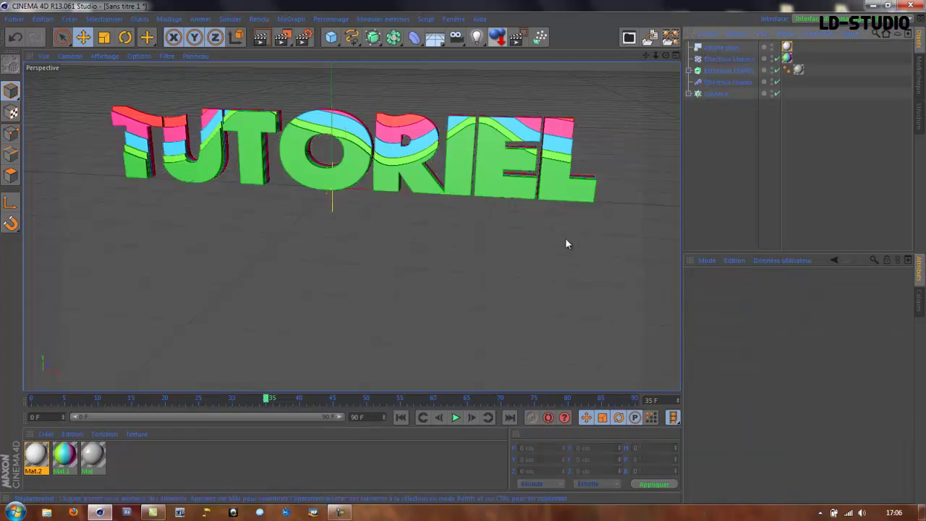
Step: Render the text against the background in the viewport from a frontal angle and from an oblique angle
{"action": "left_click_drag", "start_coordinate": [524, 275], "coordinate": [541, 301], "text": "alt"}
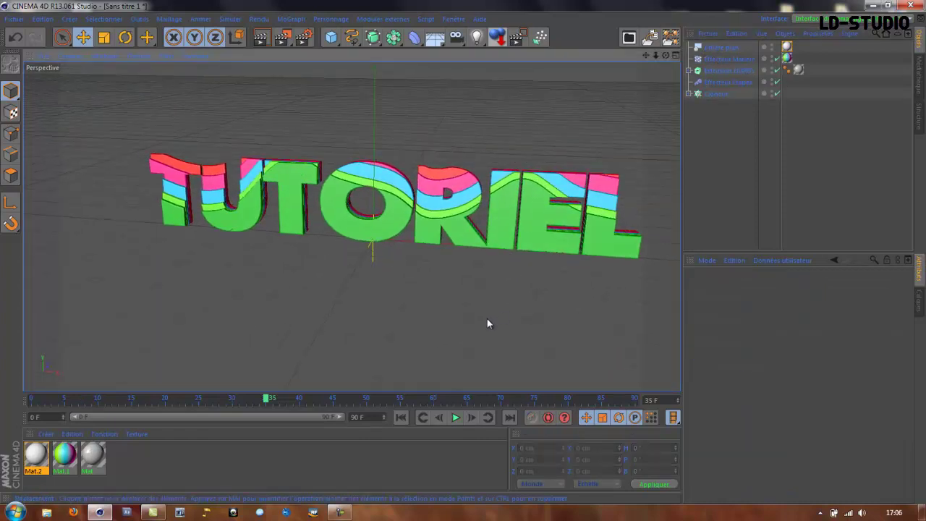
{"action": "left_click_drag", "start_coordinate": [487, 318], "coordinate": [511, 311], "text": "alt"}
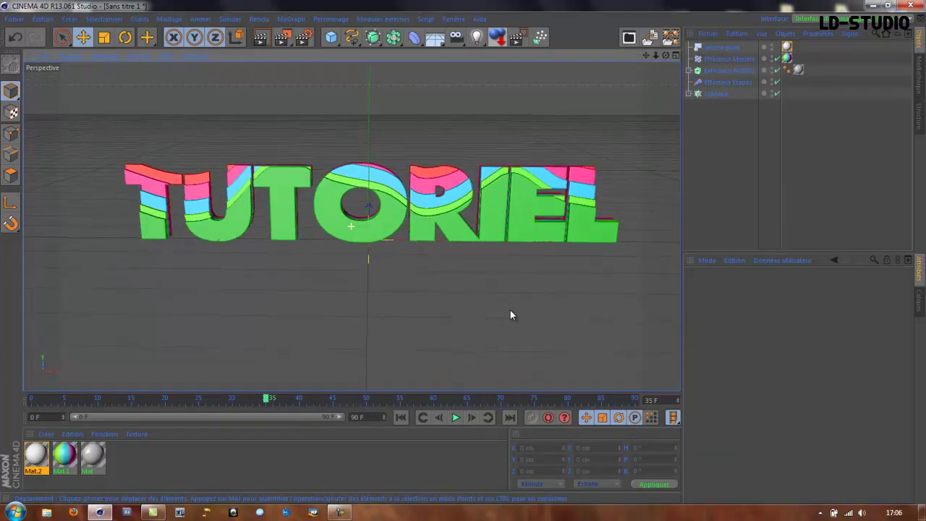
{"action": "left_click", "coordinate": [262, 38]}
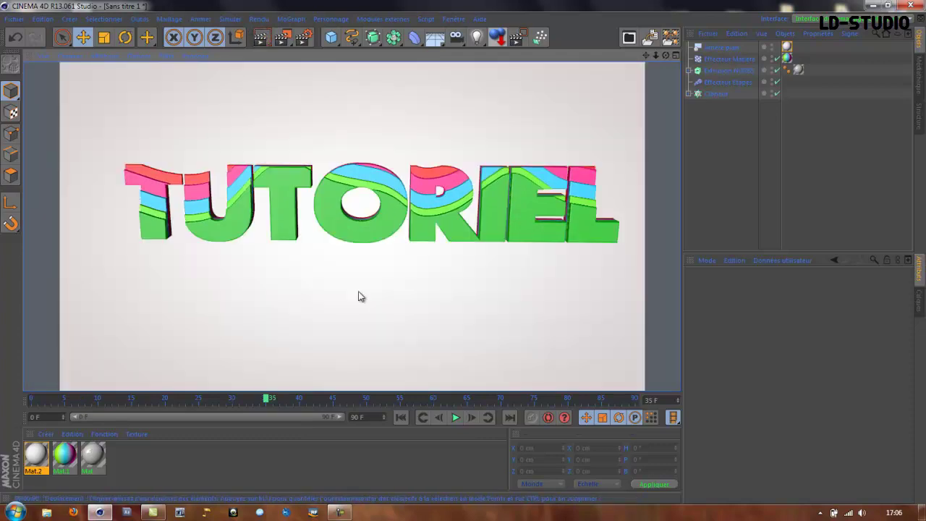
{"action": "left_click", "coordinate": [407, 205]}
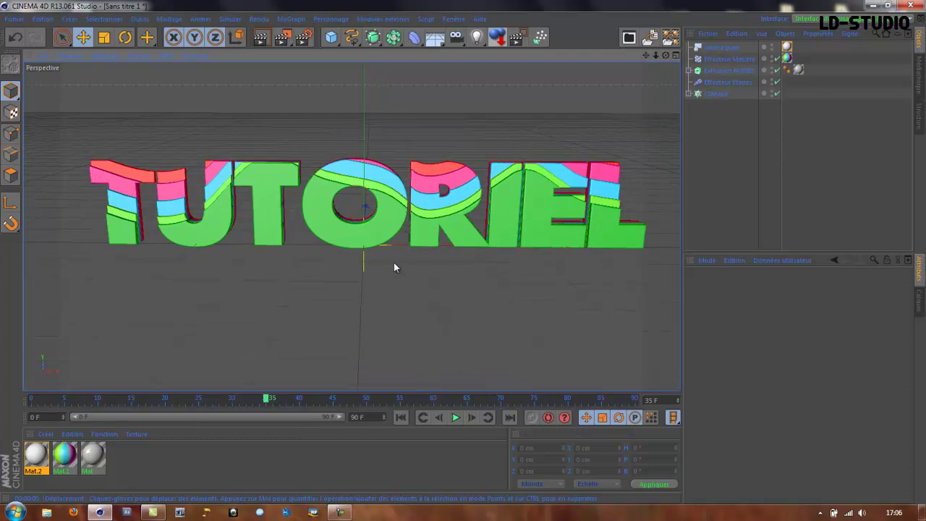
{"action": "left_click_drag", "start_coordinate": [398, 299], "coordinate": [503, 296], "text": "alt"}
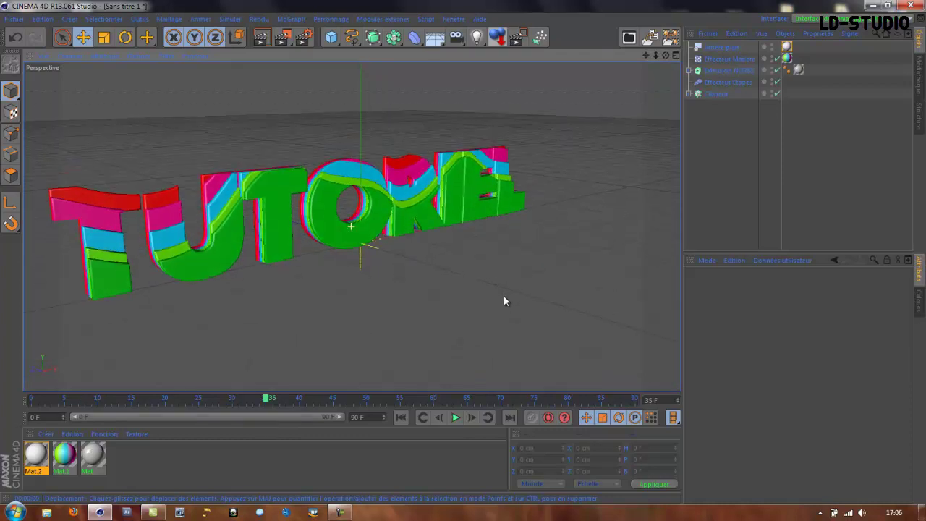
{"action": "left_click", "coordinate": [262, 38]}
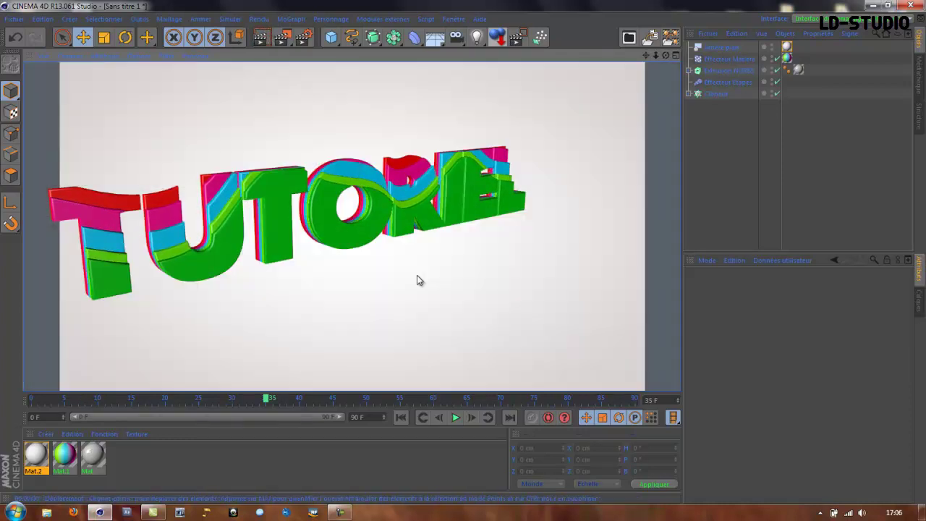
{"action": "left_click_drag", "start_coordinate": [440, 276], "coordinate": [344, 279], "text": "alt"}
Step: Delete the background object and add a new floor object (Sol)
{"action": "left_click", "coordinate": [722, 47]}
{"action": "key", "text": "Delete"}
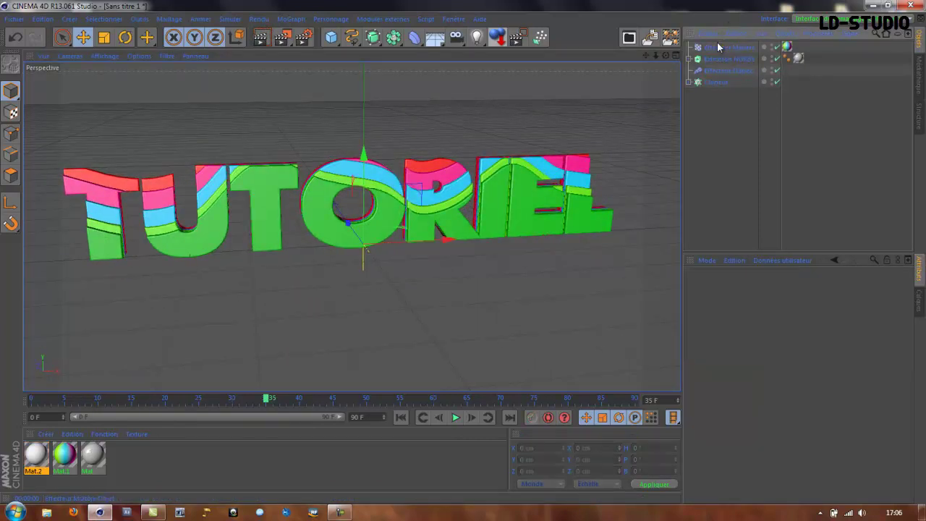
{"action": "left_click", "coordinate": [435, 38]}
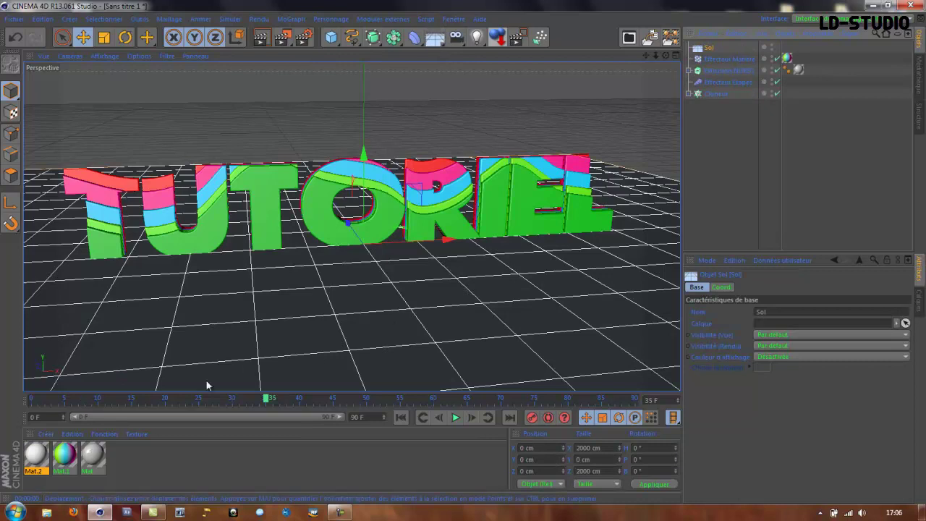
Step: Add a light above and in front of the text at about Y 235 cm, Z -328 cm, with Masques d'ombres (ombres diffuses) shadows
{"action": "left_click", "coordinate": [475, 38]}
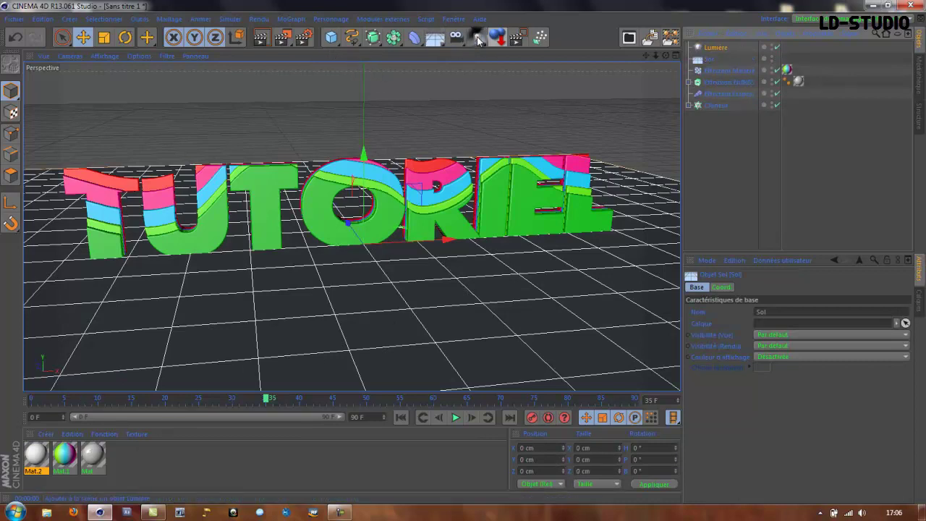
{"action": "left_click_drag", "start_coordinate": [347, 225], "coordinate": [390, 290]}
{"action": "left_click_drag", "start_coordinate": [425, 230], "coordinate": [432, 48]}
{"action": "left_click", "coordinate": [763, 388]}
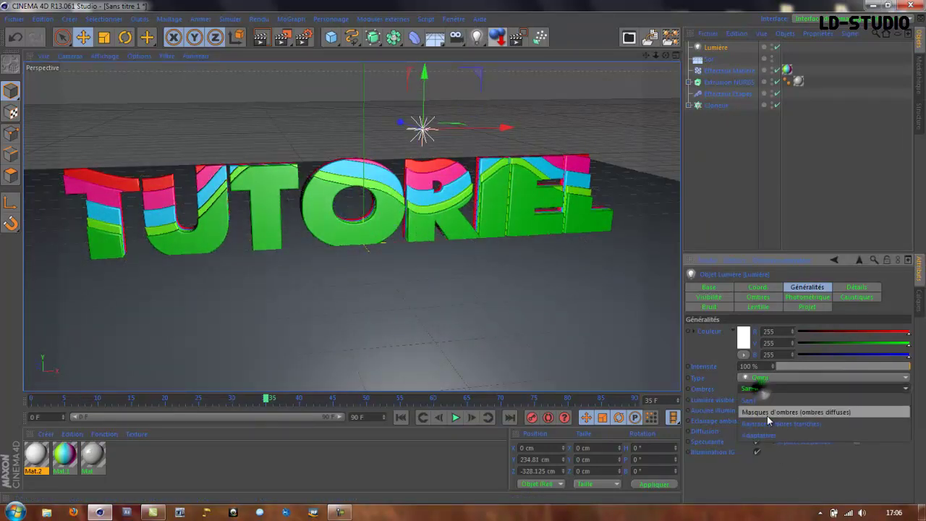
{"action": "left_click", "coordinate": [766, 416]}
Step: Add a plane (Plan) primitive to the scene
{"action": "scroll", "coordinate": [490, 261], "scroll_direction": "down", "scroll_amount": 1}
{"action": "middle_click_drag", "start_coordinate": [491, 262], "coordinate": [497, 310], "text": "alt"}
{"action": "left_click", "coordinate": [331, 38]}
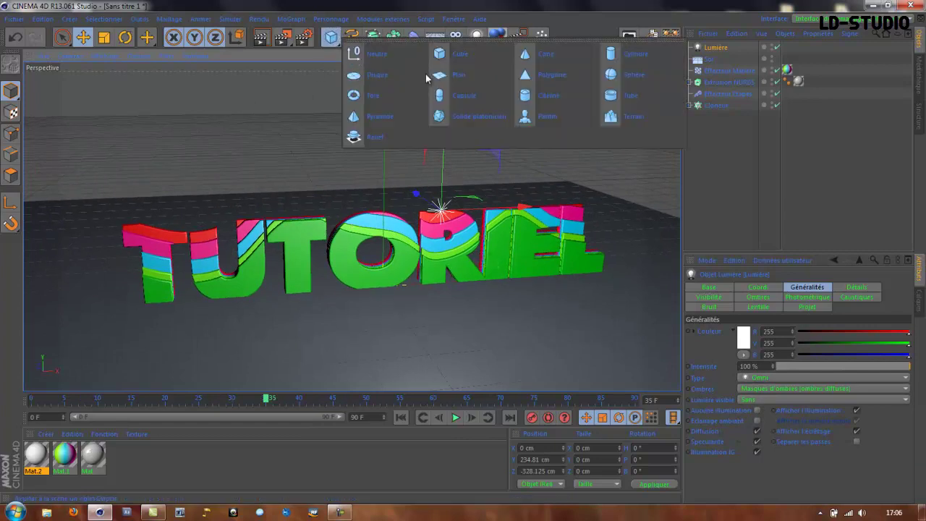
{"action": "left_click", "coordinate": [483, 81]}
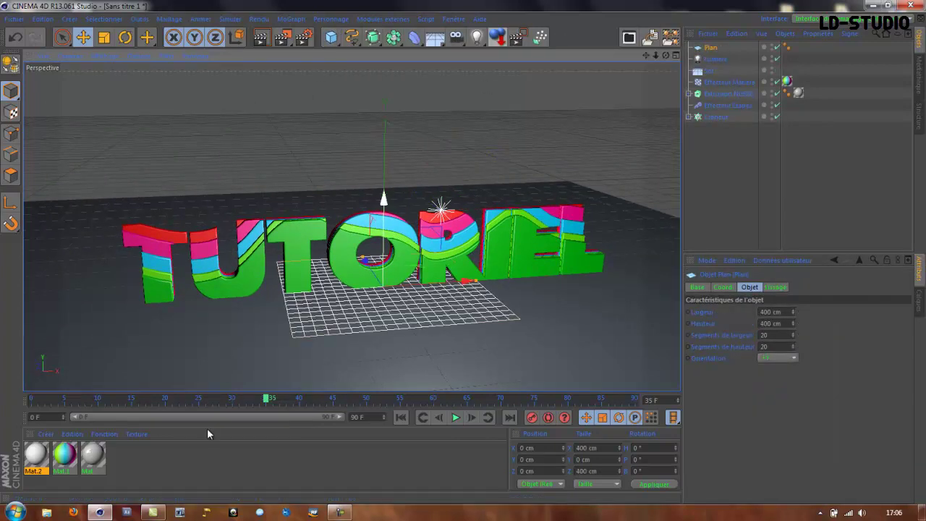
Step: Create a new material with specularity off and luminescence on, and apply it to the plane
{"action": "double_click", "coordinate": [188, 469]}
{"action": "double_click", "coordinate": [38, 452]}
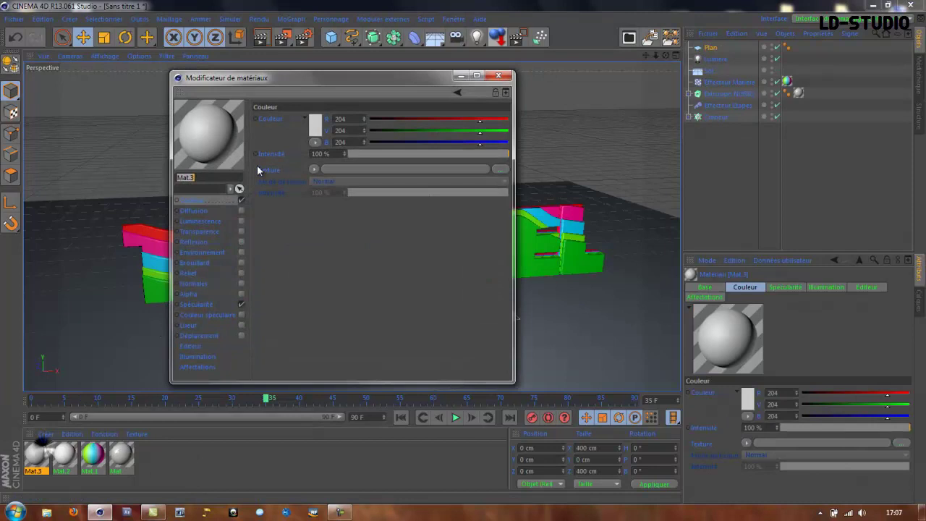
{"action": "left_click", "coordinate": [241, 304]}
{"action": "left_click", "coordinate": [242, 221]}
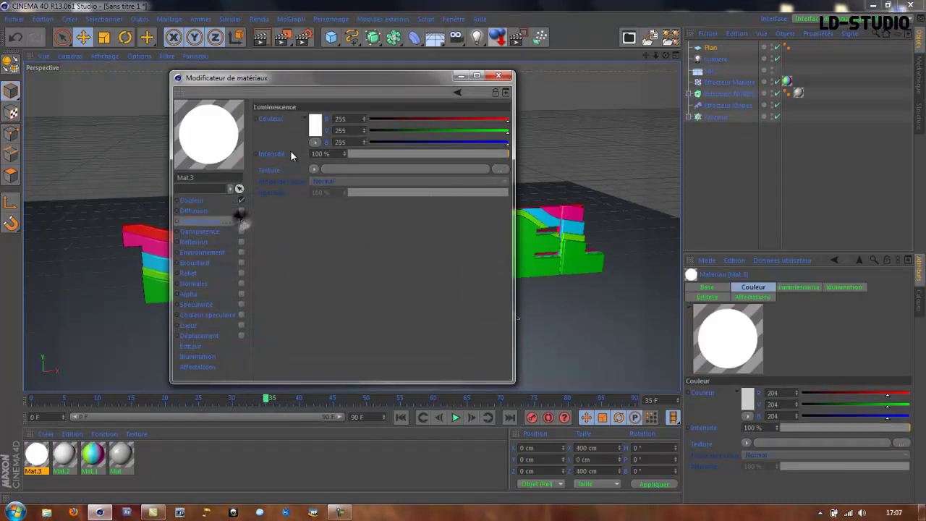
{"action": "left_click", "coordinate": [498, 75]}
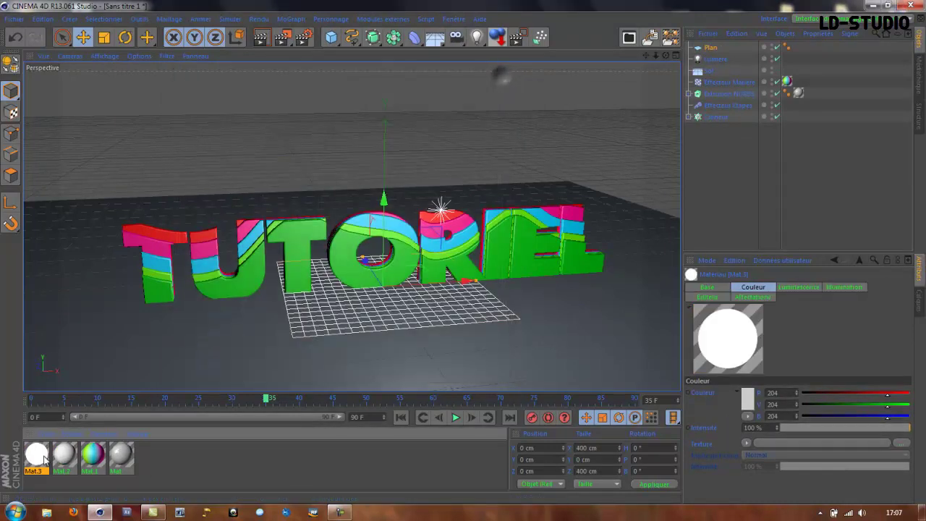
{"action": "left_click_drag", "start_coordinate": [713, 49], "coordinate": [712, 48]}
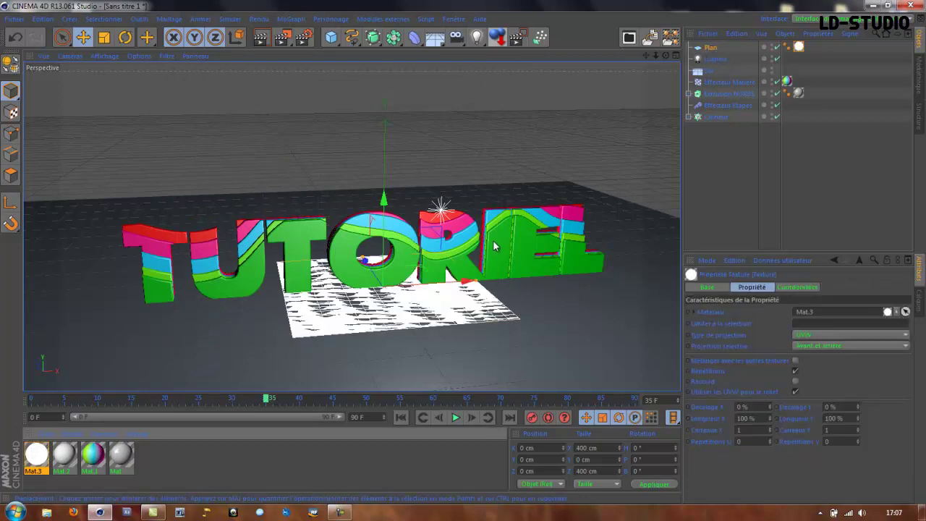
Step: Widen the luminous plane to about 1157 cm and raise it above the text to about Y 512 cm
{"action": "left_click_drag", "start_coordinate": [478, 285], "coordinate": [636, 269]}
{"action": "left_click_drag", "start_coordinate": [383, 199], "coordinate": [391, 163]}
Step: Add the Illumination globale effect to the render settings
{"action": "left_click", "coordinate": [303, 36]}
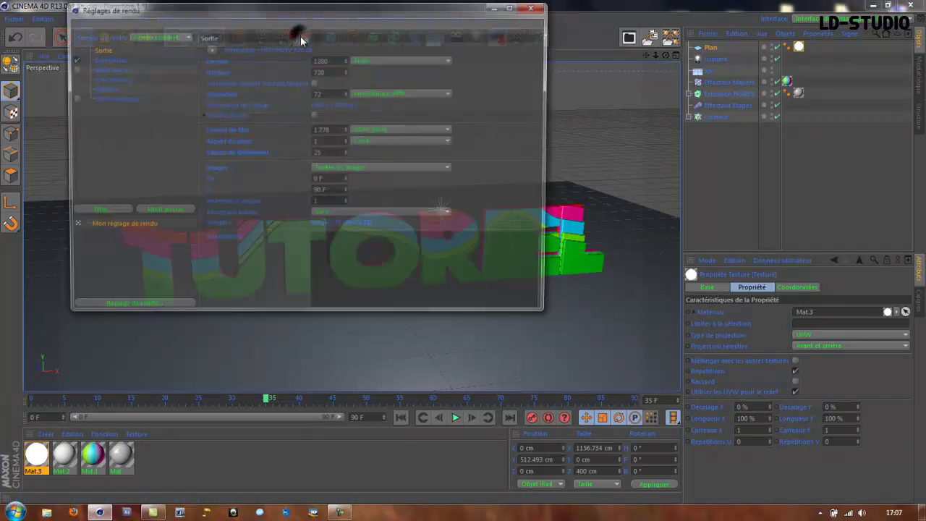
{"action": "left_click", "coordinate": [87, 214]}
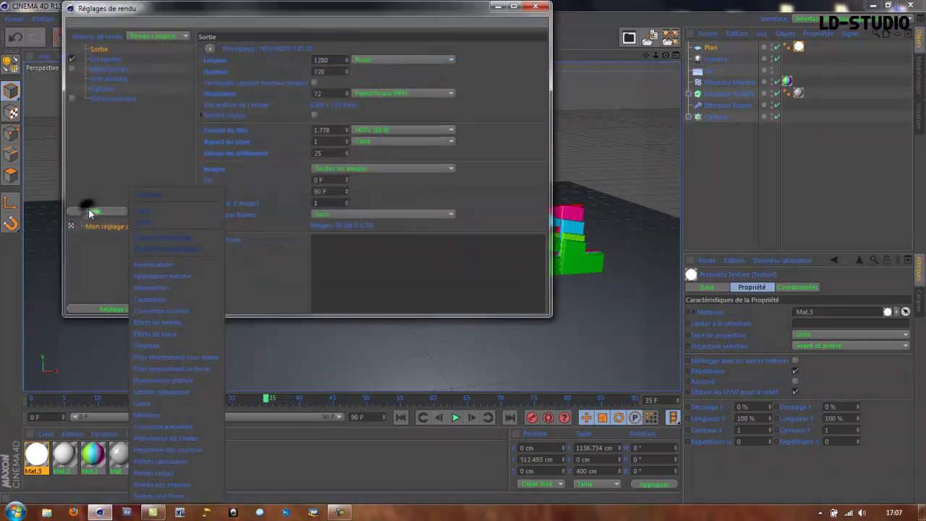
{"action": "left_click", "coordinate": [157, 383]}
Step: Set the irradiance cache's stochastic samples and record density to Basse, and its smoothing and oversampling to Minimum
{"action": "left_click", "coordinate": [321, 51]}
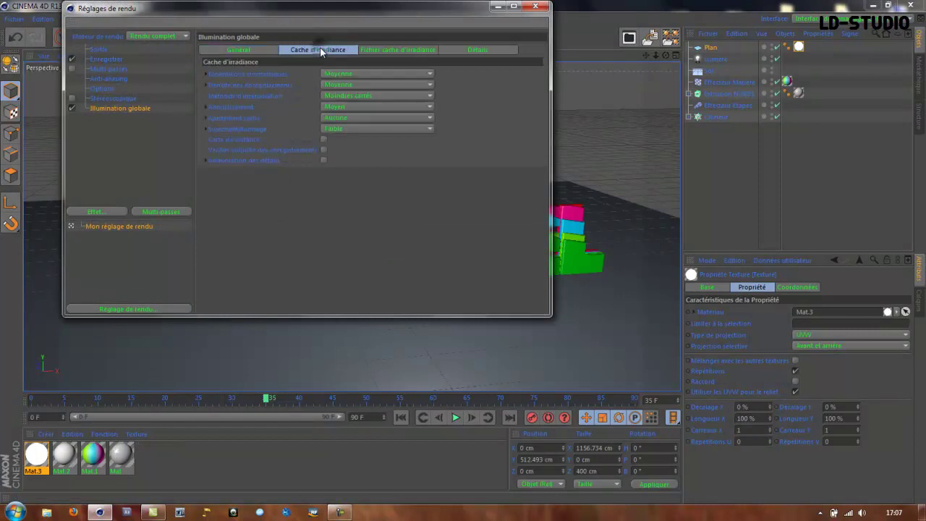
{"action": "left_click", "coordinate": [347, 75]}
{"action": "left_click", "coordinate": [348, 110]}
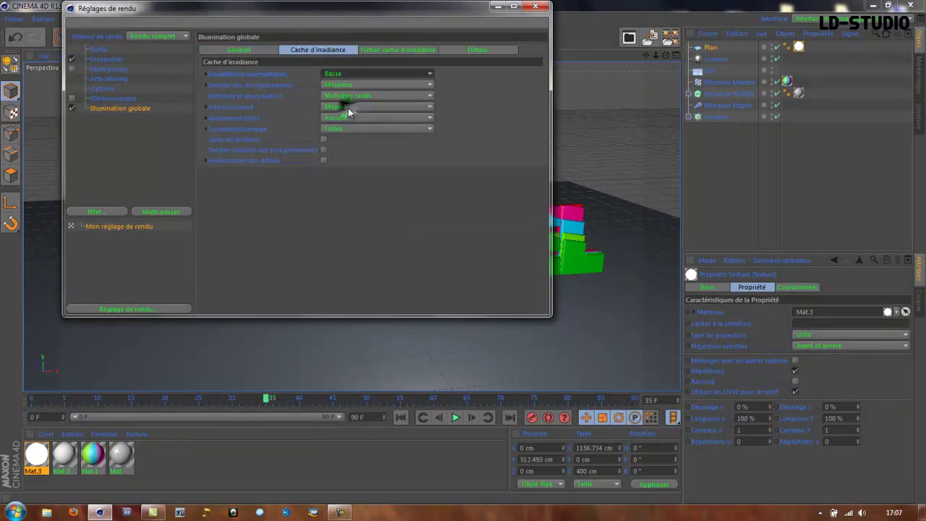
{"action": "left_click", "coordinate": [344, 85]}
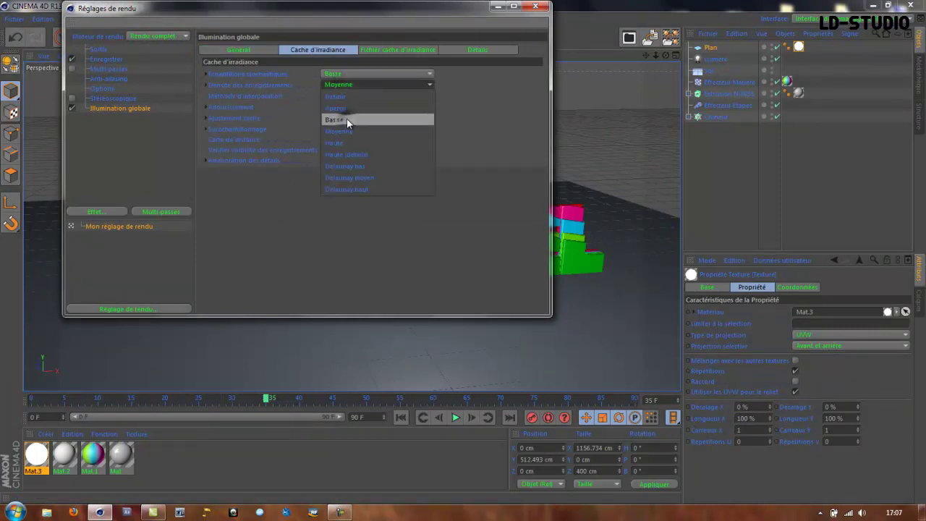
{"action": "left_click", "coordinate": [347, 118]}
{"action": "left_click", "coordinate": [348, 106]}
{"action": "left_click", "coordinate": [353, 131]}
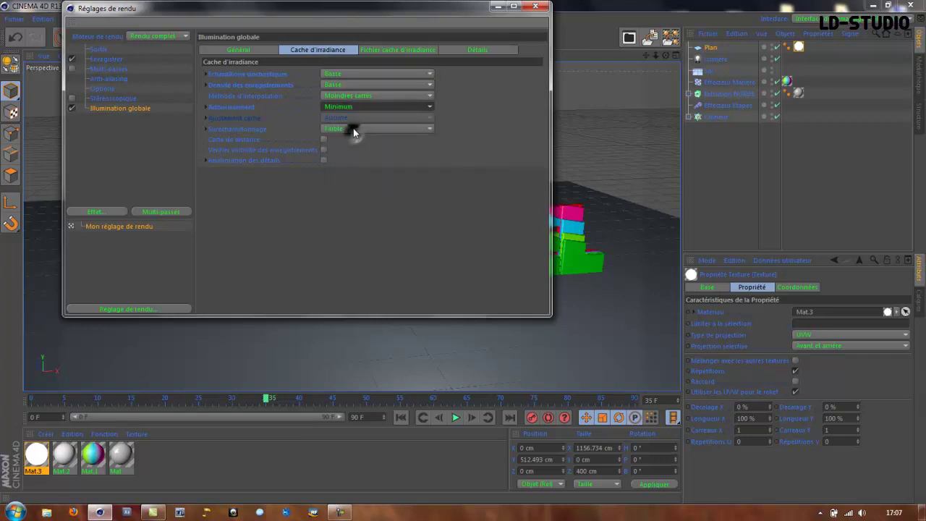
{"action": "left_click", "coordinate": [353, 128]}
{"action": "left_click", "coordinate": [364, 164]}
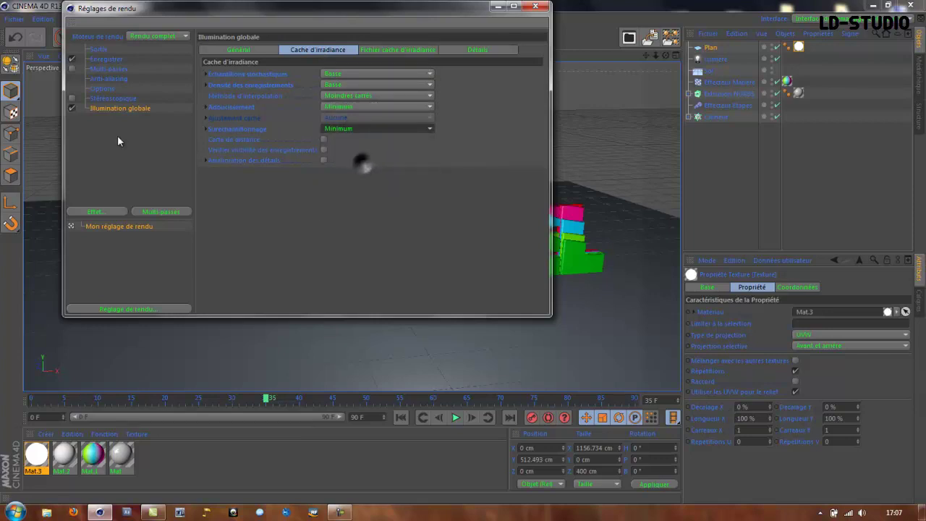
Step: Set anti-aliasing to Au mieux with a maximum level of 2x2
{"action": "left_click", "coordinate": [109, 78]}
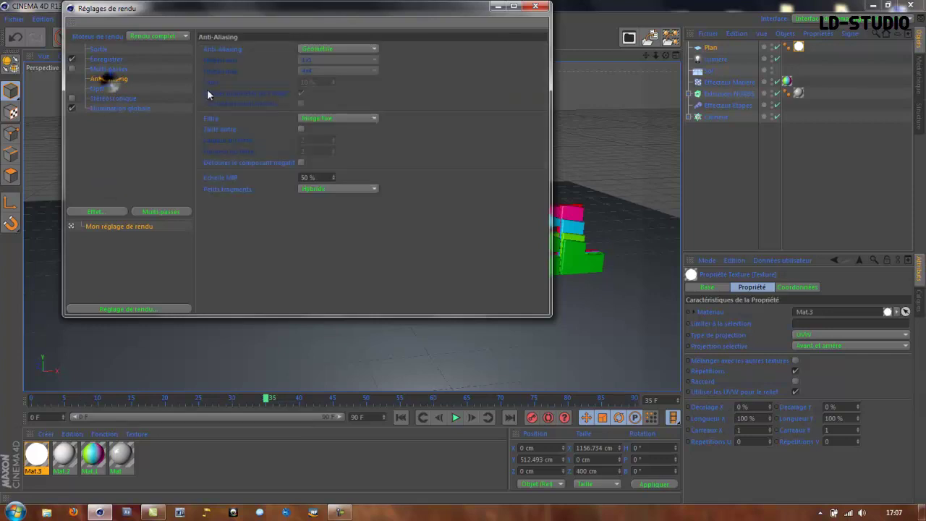
{"action": "left_click", "coordinate": [337, 49]}
{"action": "left_click", "coordinate": [335, 83]}
{"action": "left_click", "coordinate": [334, 71]}
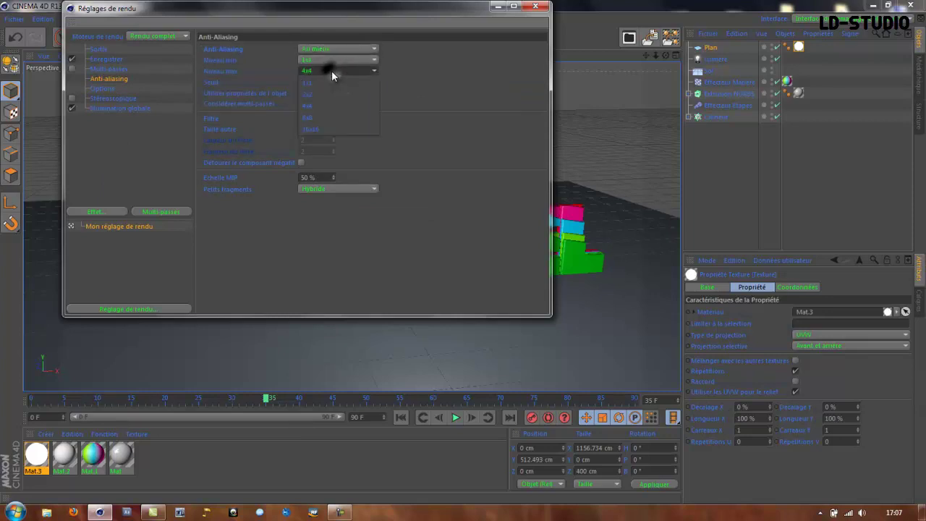
{"action": "left_click", "coordinate": [329, 93]}
Step: Set the output frame range to Image courante and close the render settings
{"action": "left_click", "coordinate": [105, 59]}
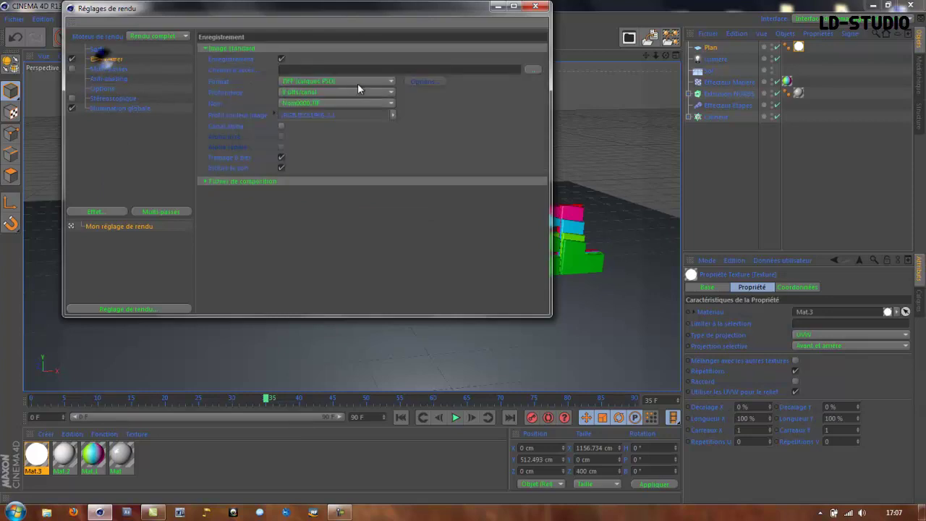
{"action": "left_click", "coordinate": [100, 49]}
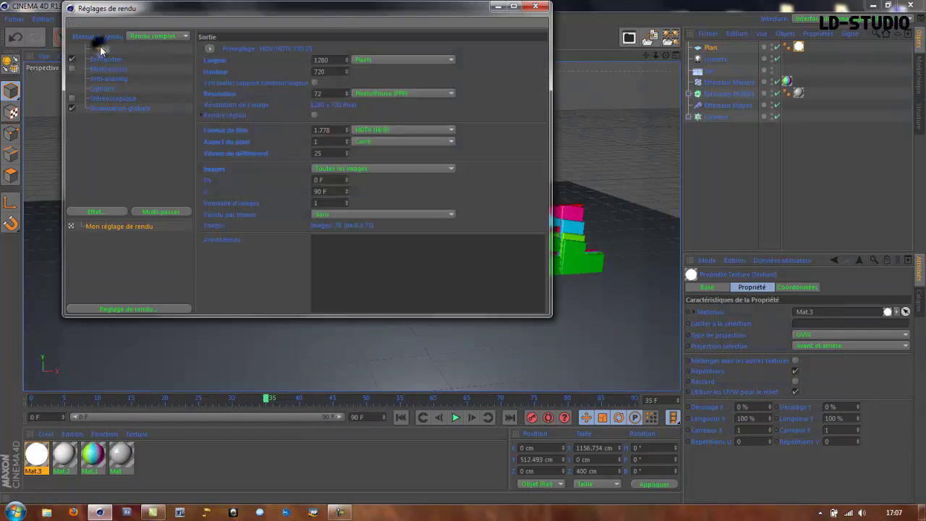
{"action": "left_click", "coordinate": [368, 173]}
{"action": "left_click", "coordinate": [366, 190]}
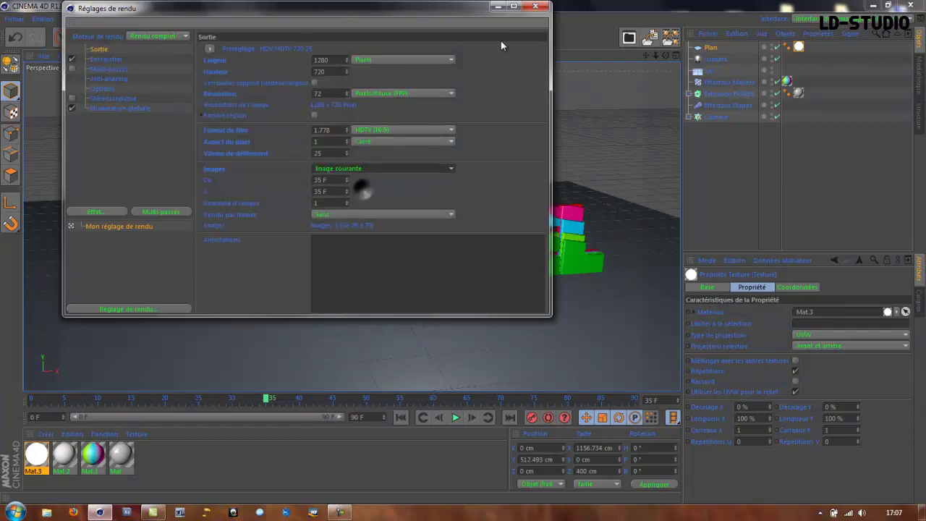
{"action": "left_click", "coordinate": [535, 6]}
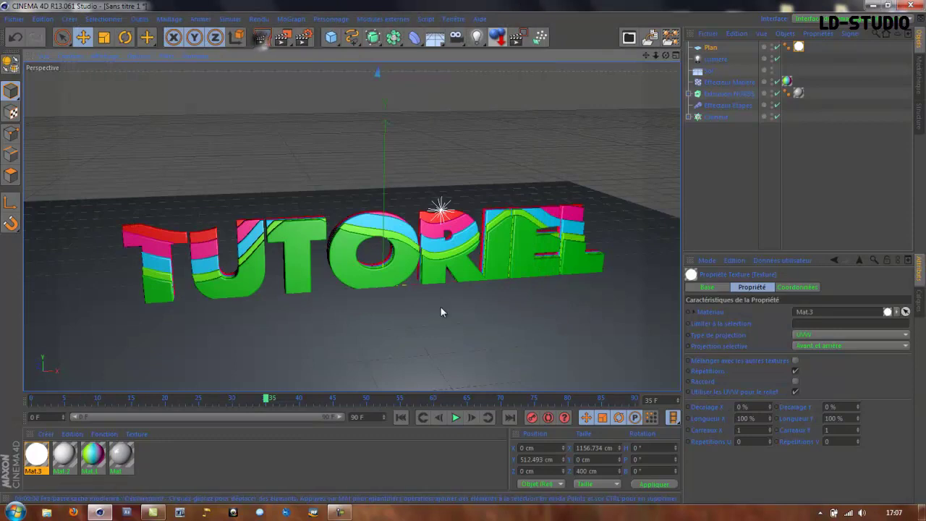
Step: Render the perspective view at frame 35 and again at frame 60 to check the lighting
{"action": "key", "text": "ctrl+r"}
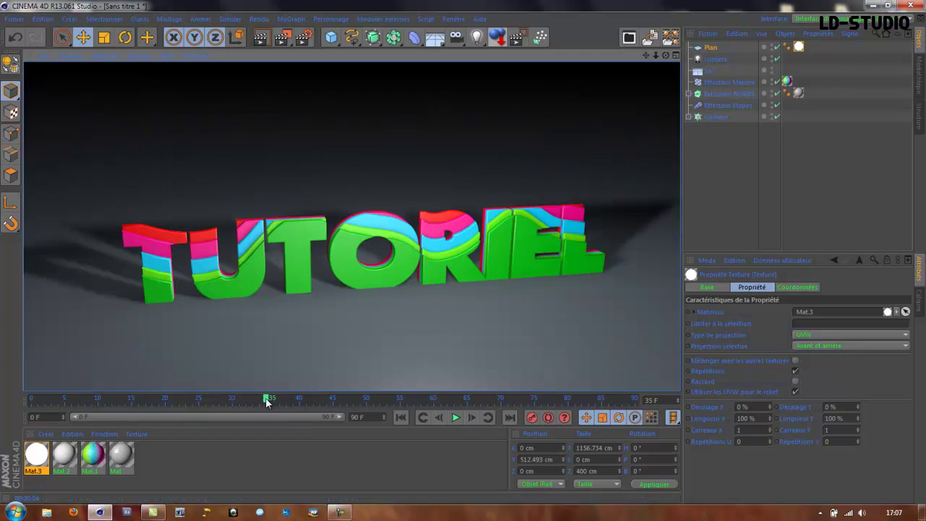
{"action": "left_click_drag", "start_coordinate": [267, 400], "coordinate": [428, 416]}
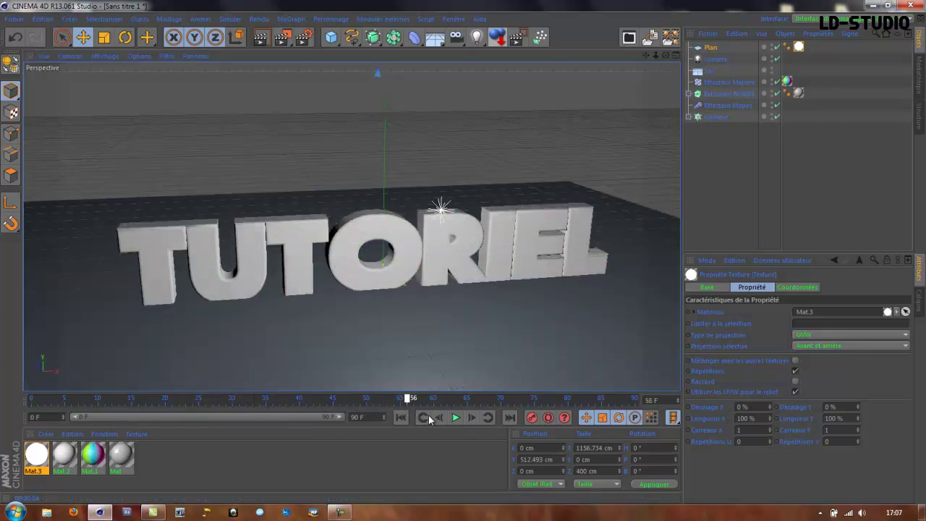
{"action": "left_click", "coordinate": [262, 38]}
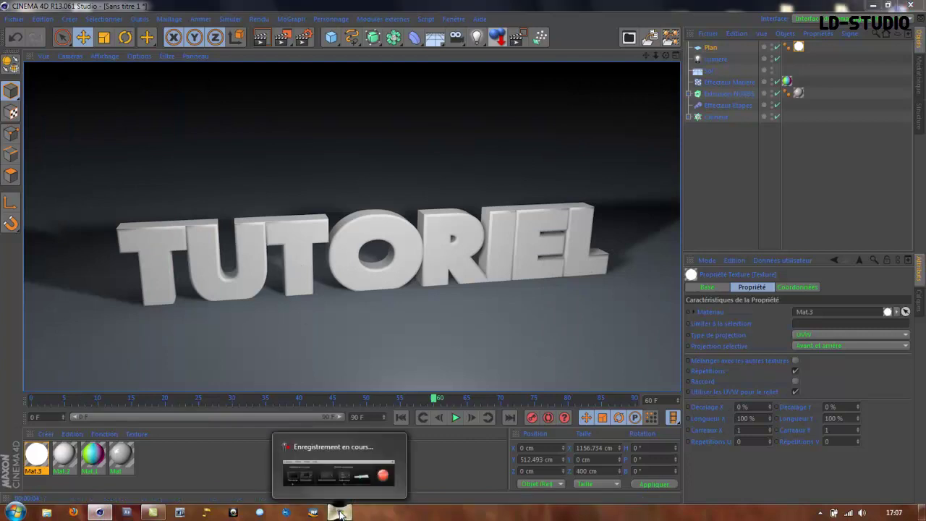
{"action": "left_click", "coordinate": [340, 514]}
{"action": "left_click", "coordinate": [729, 450]}
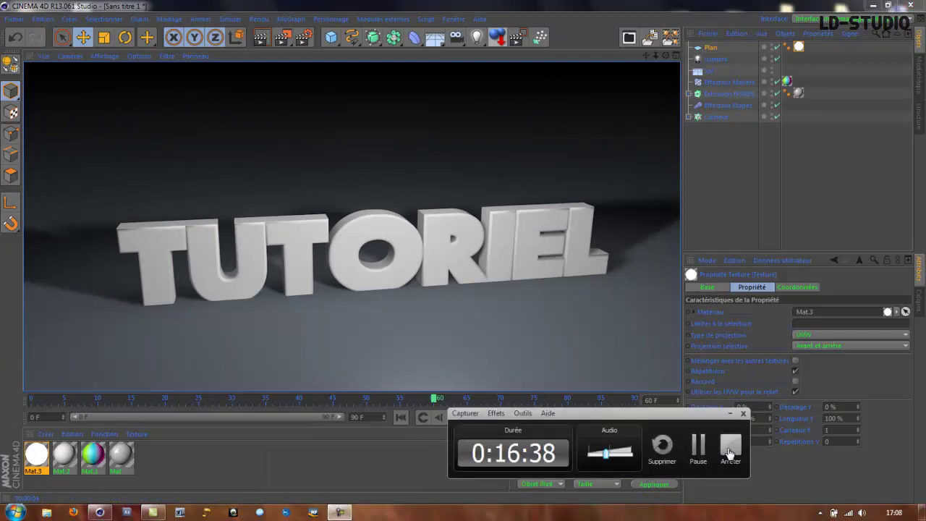